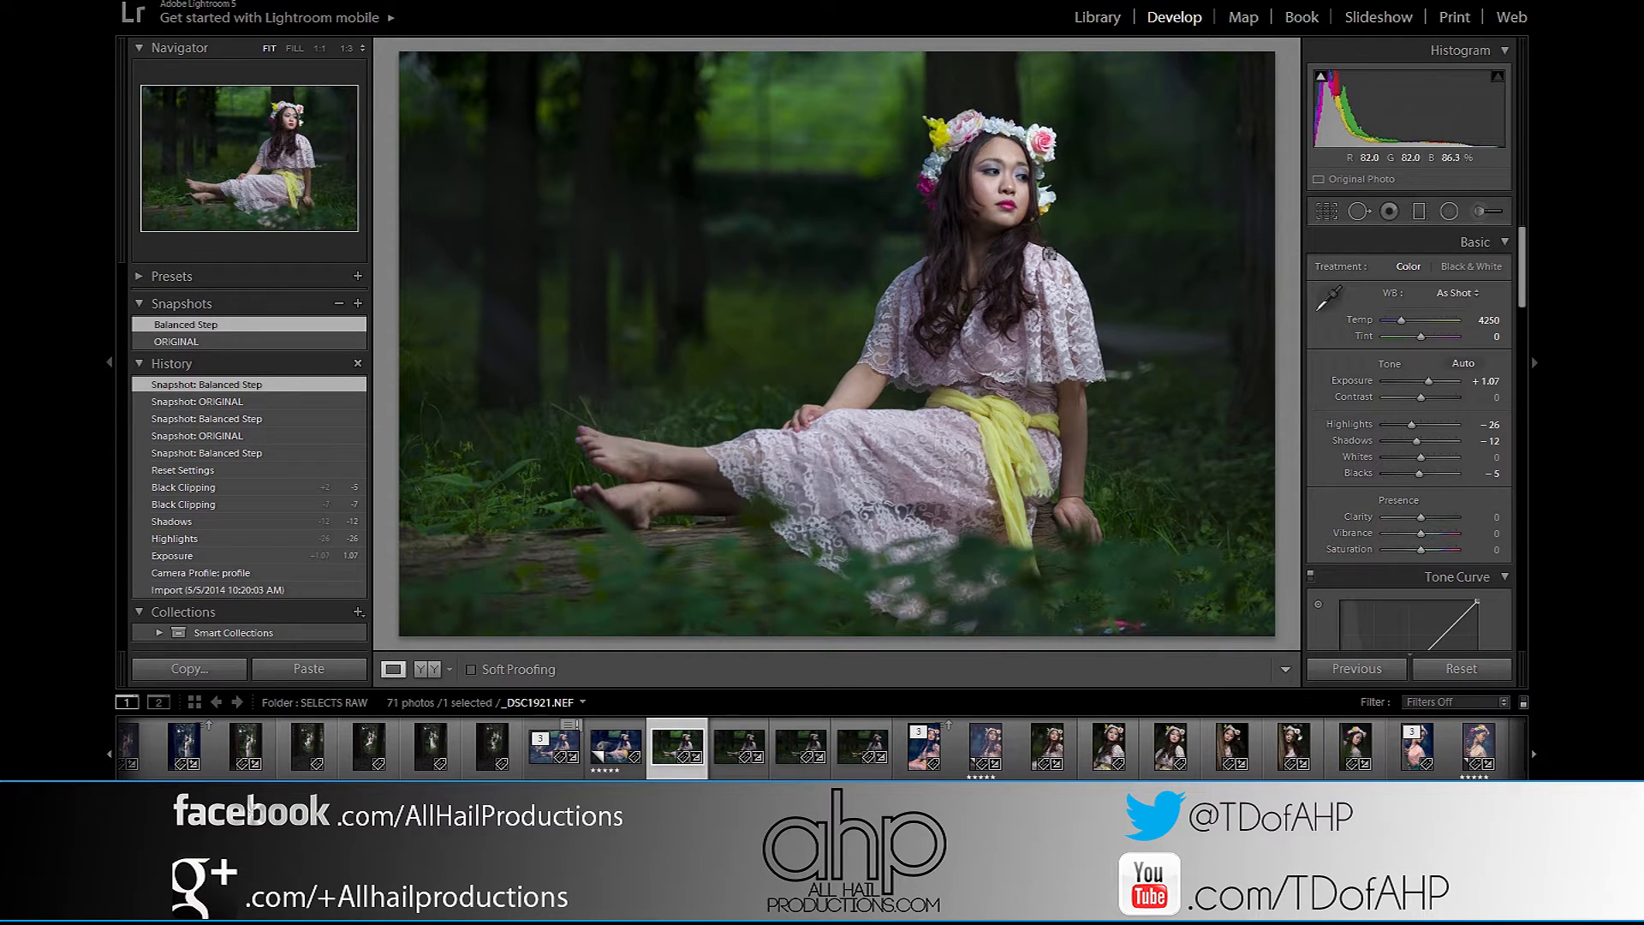
Examine the woman's face, flower crown and hair at 1:1 in the unedited _DSC1921.NEF photo.
click(993, 214)
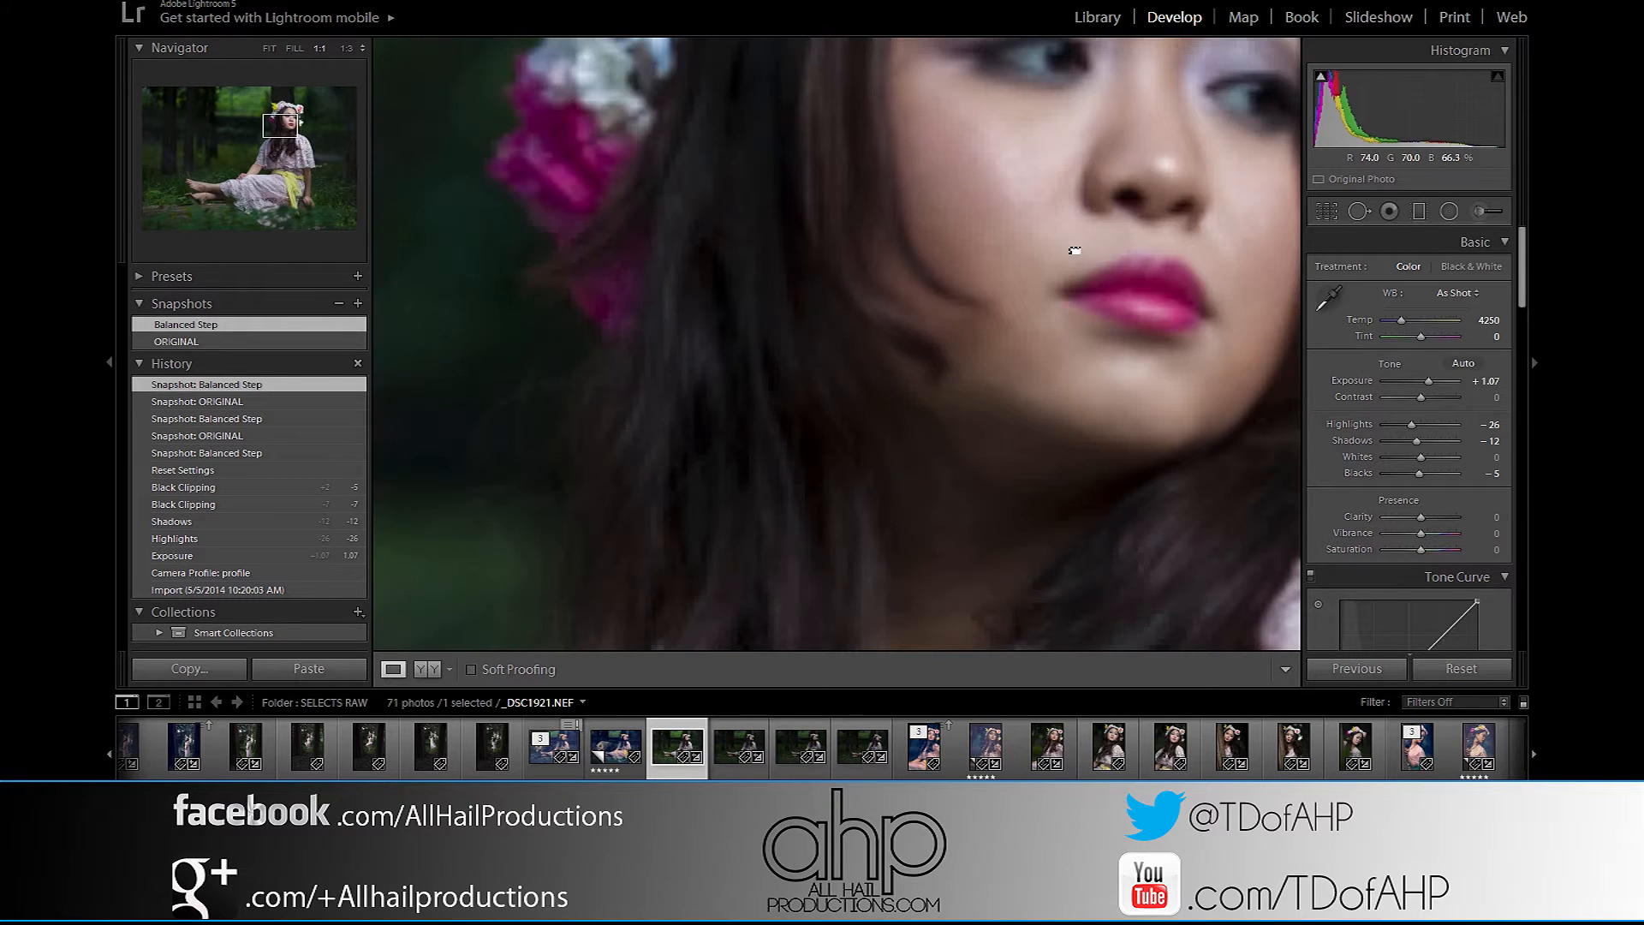
drag(1071, 249, 939, 471)
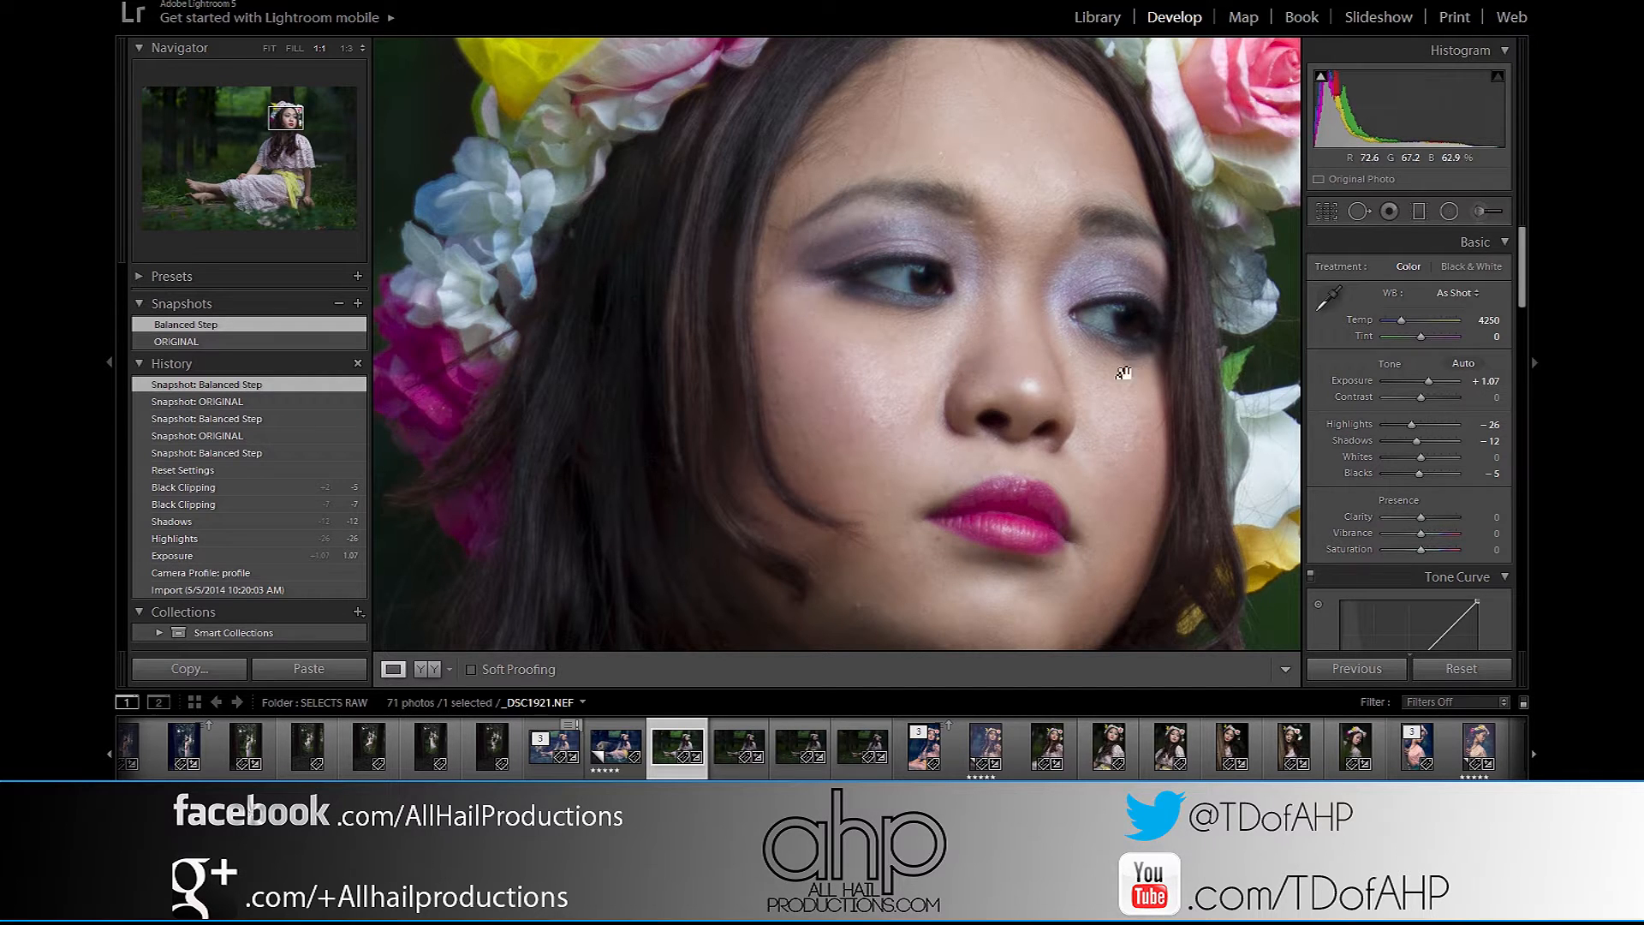
drag(621, 214, 686, 316)
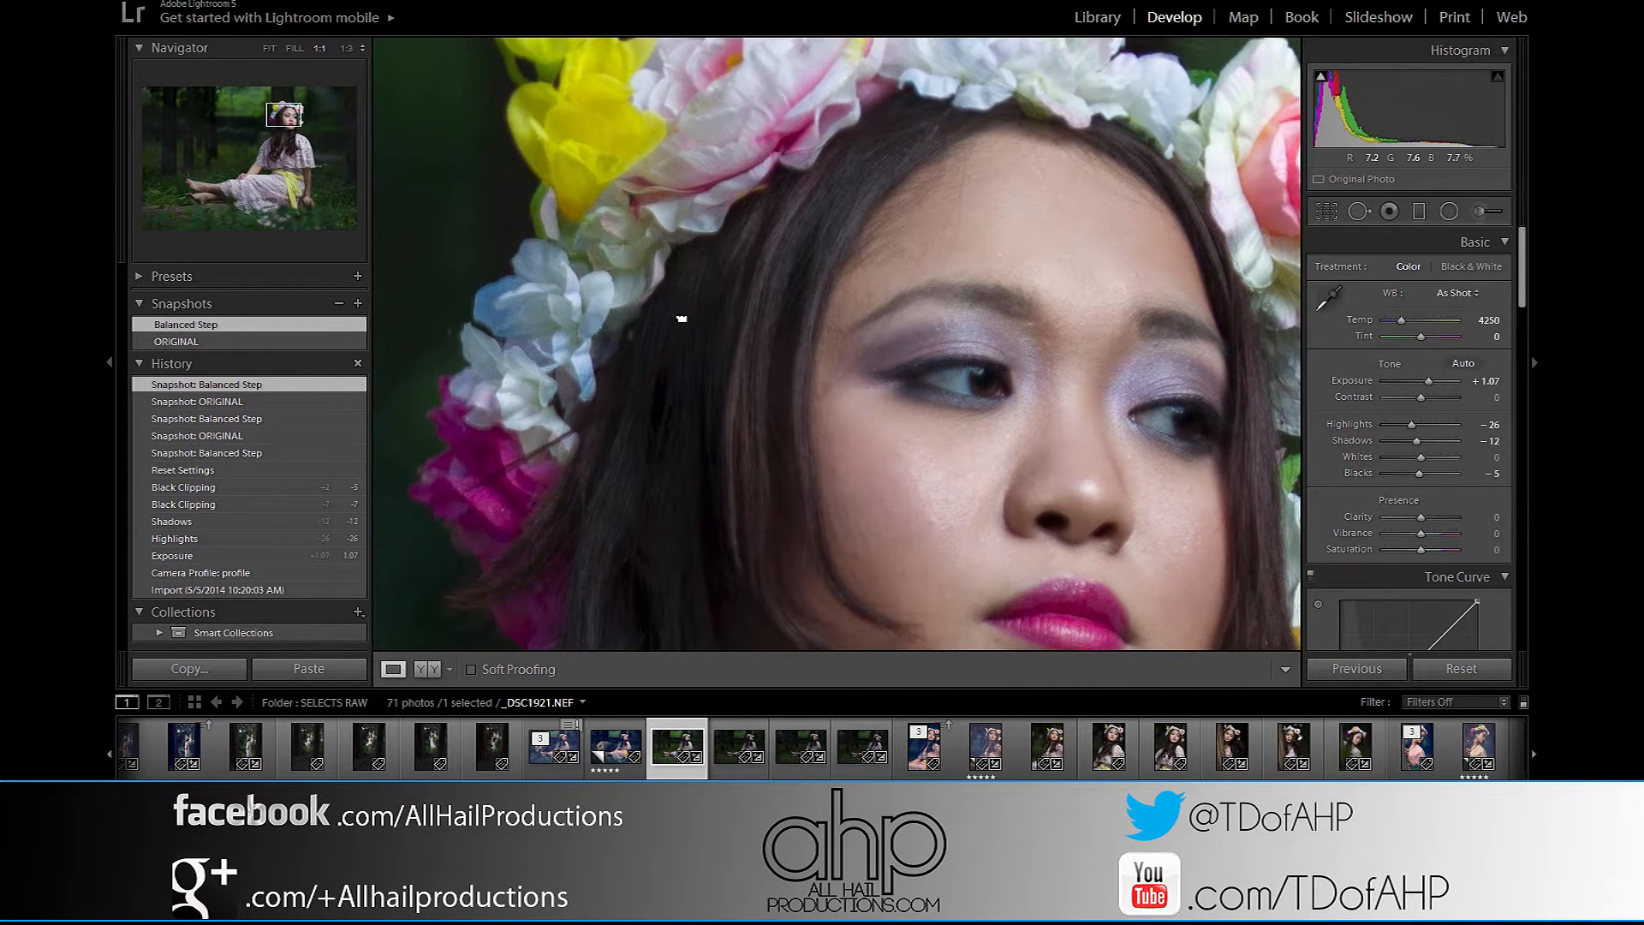
drag(965, 543, 921, 318)
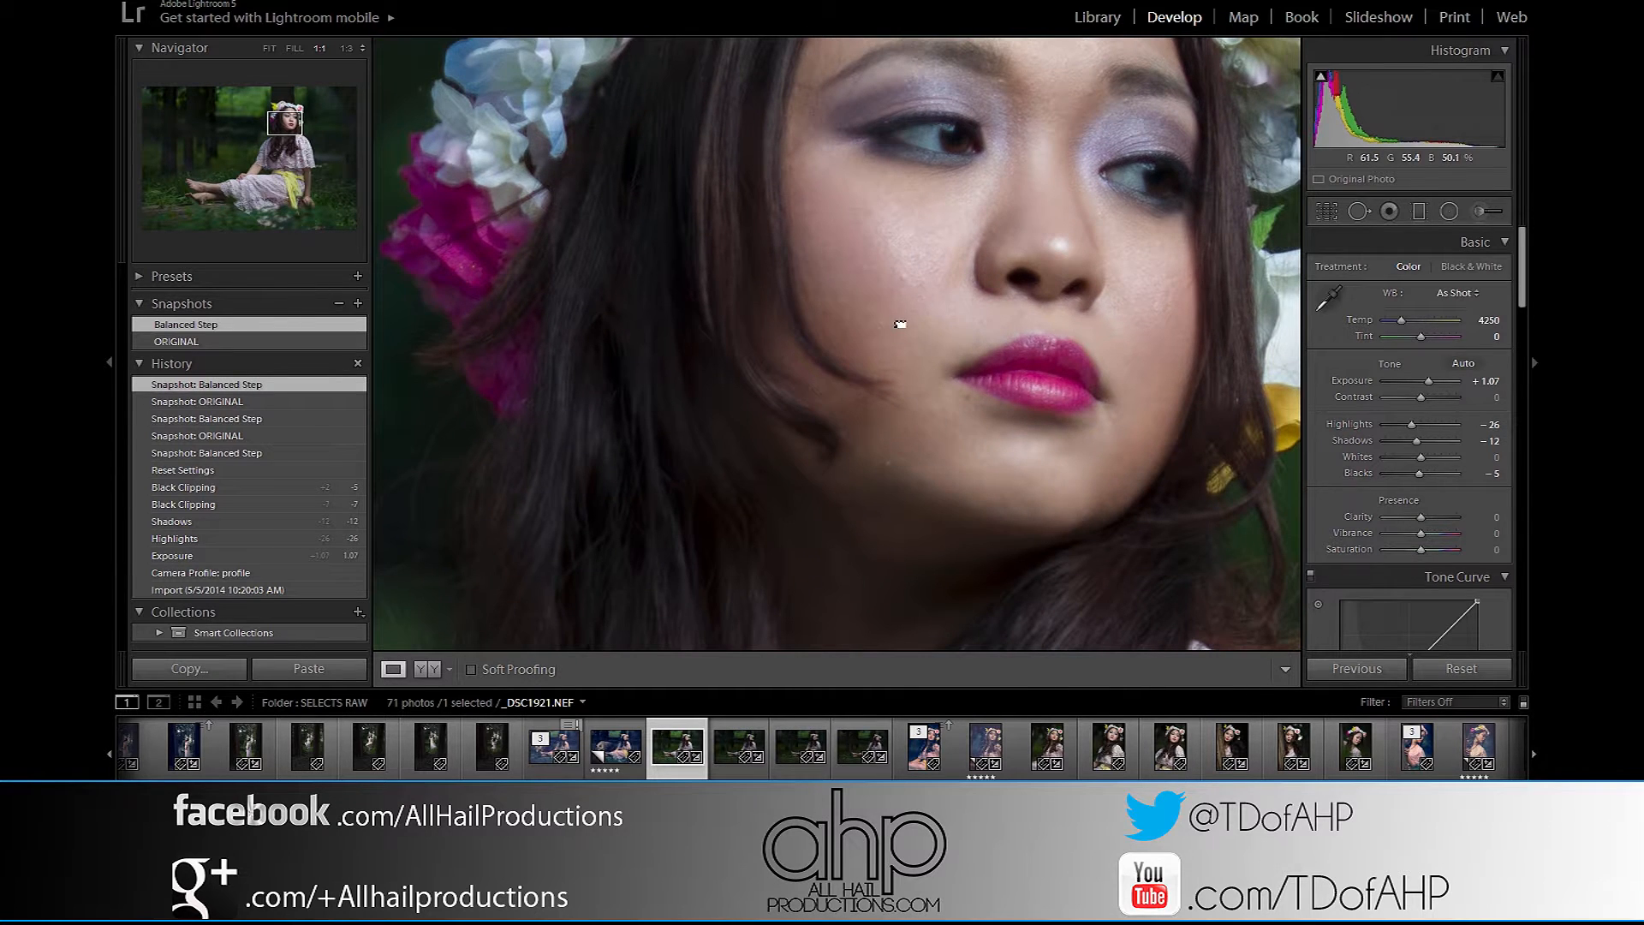
click(901, 328)
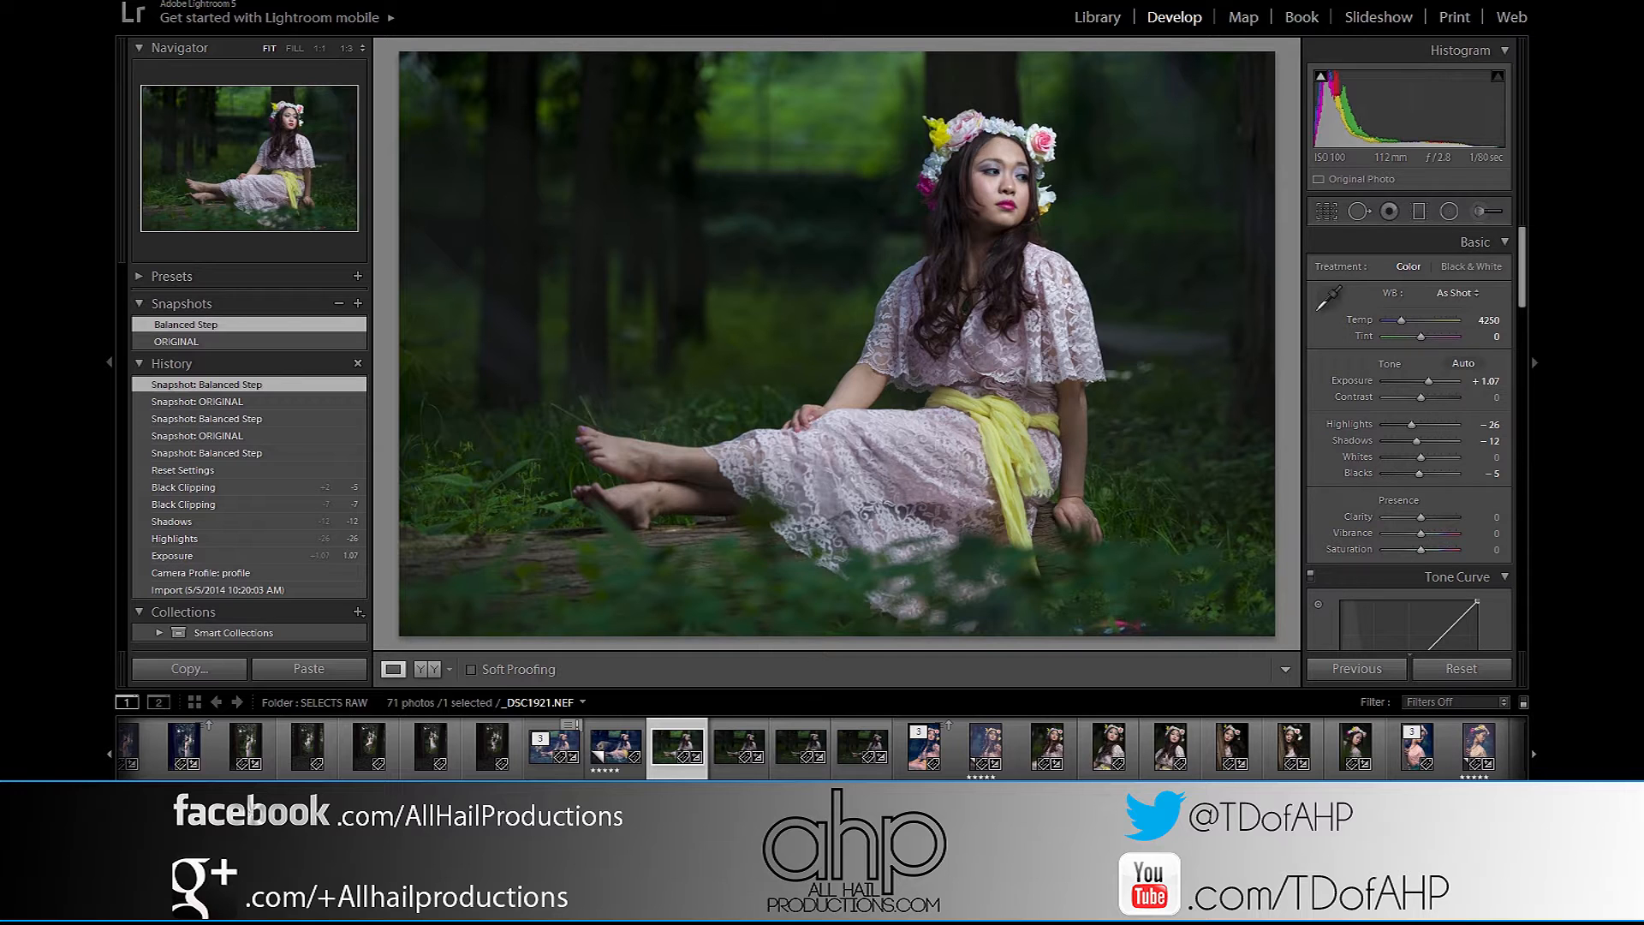
Switch to the wolf composite _DSC1921.psd / Copy 1 and inspect the woman's retouched face at 1:1.
key(Left)
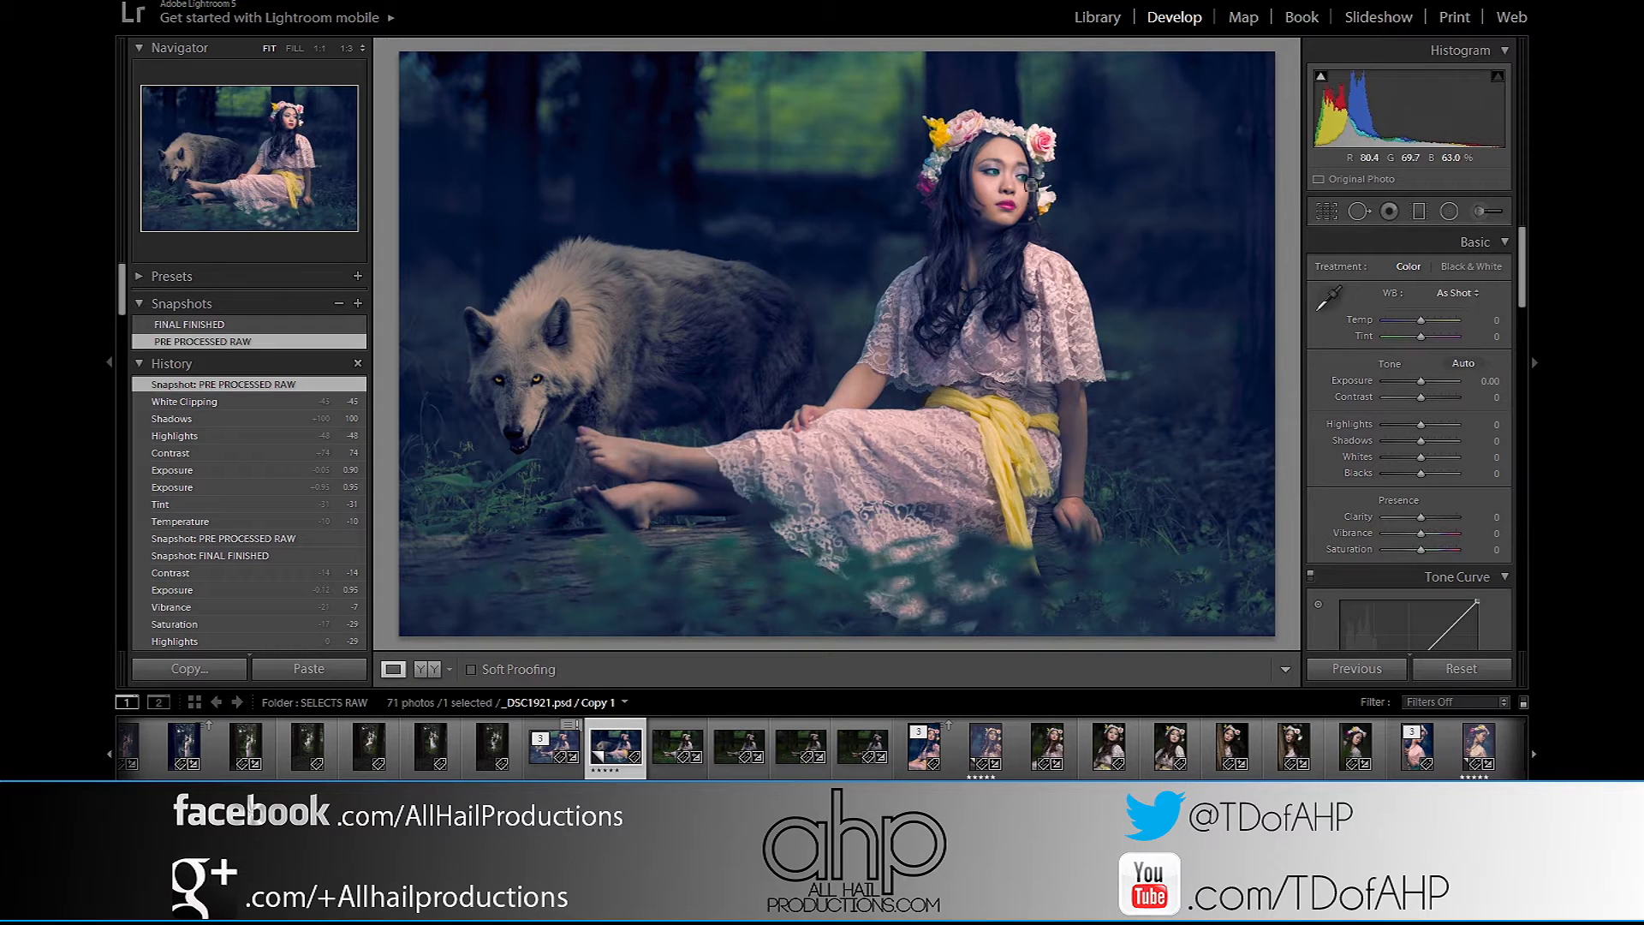
click(1010, 183)
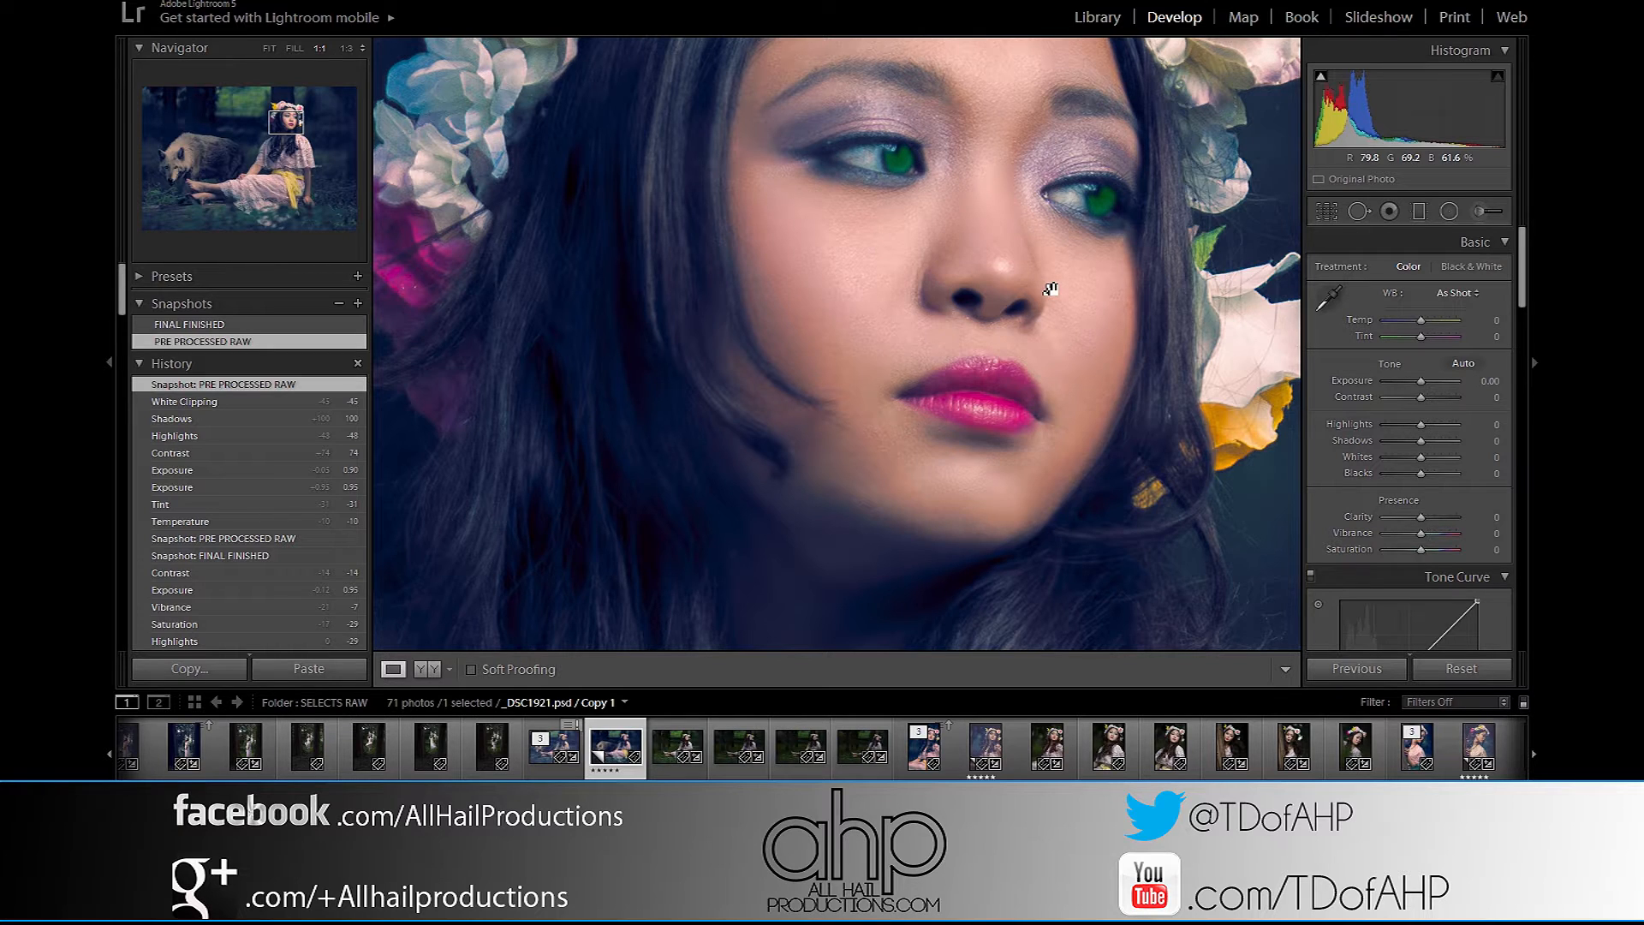
click(1050, 289)
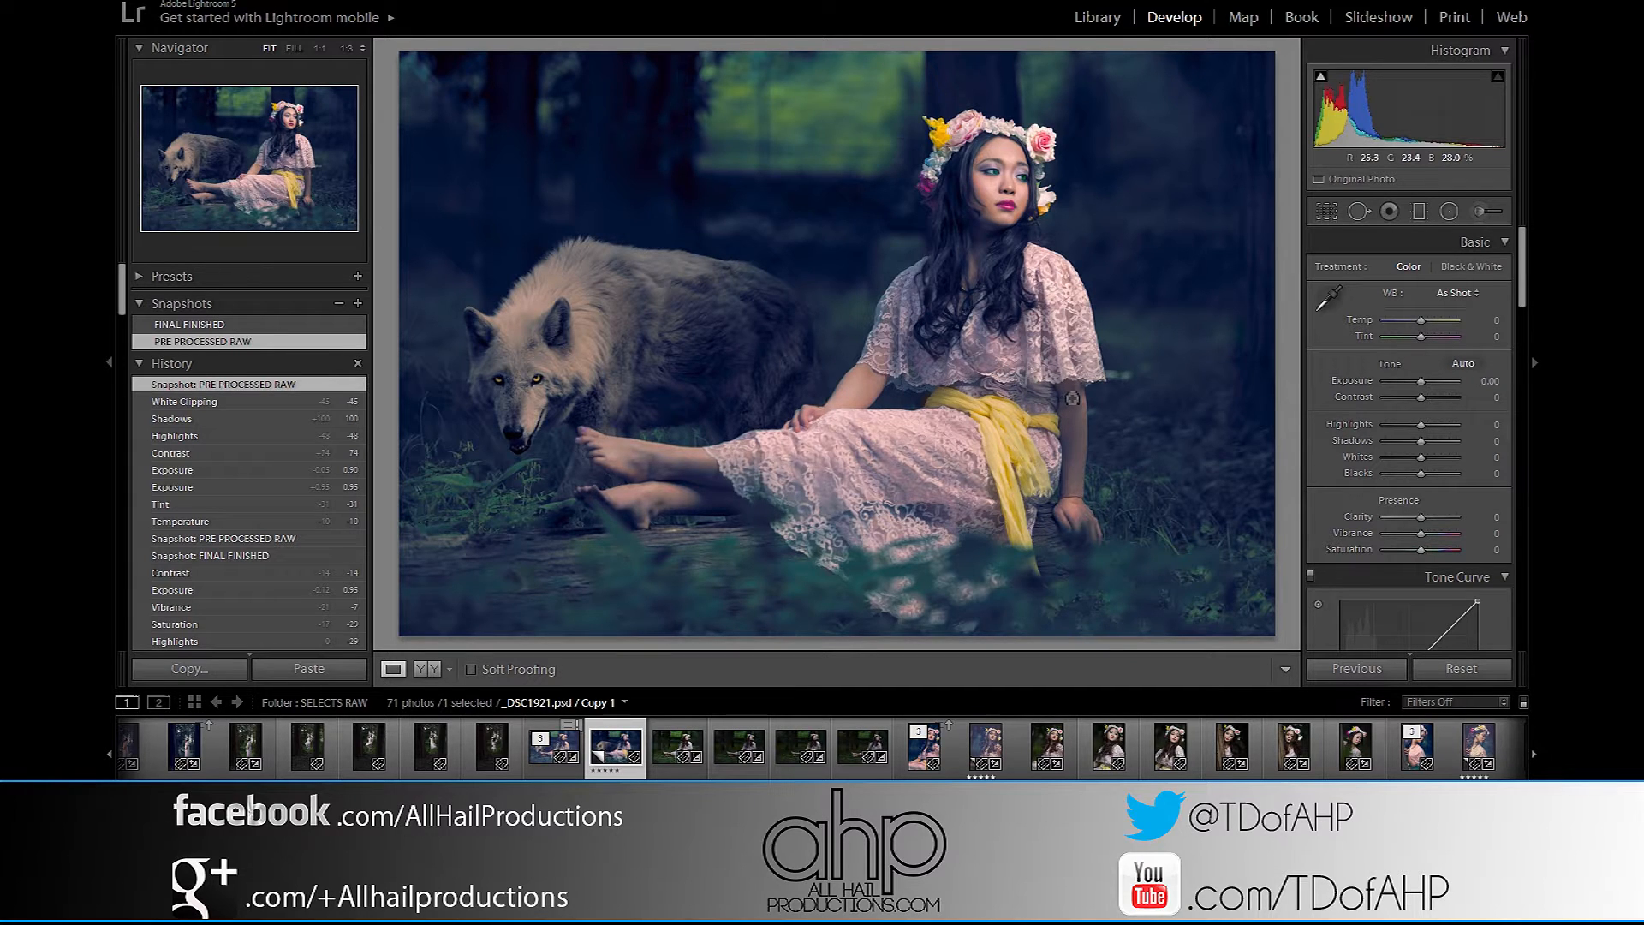
Try the FADED CURVE point curve preset on the composite, and return the tone curve to Linear.
drag(1523, 251, 1523, 306)
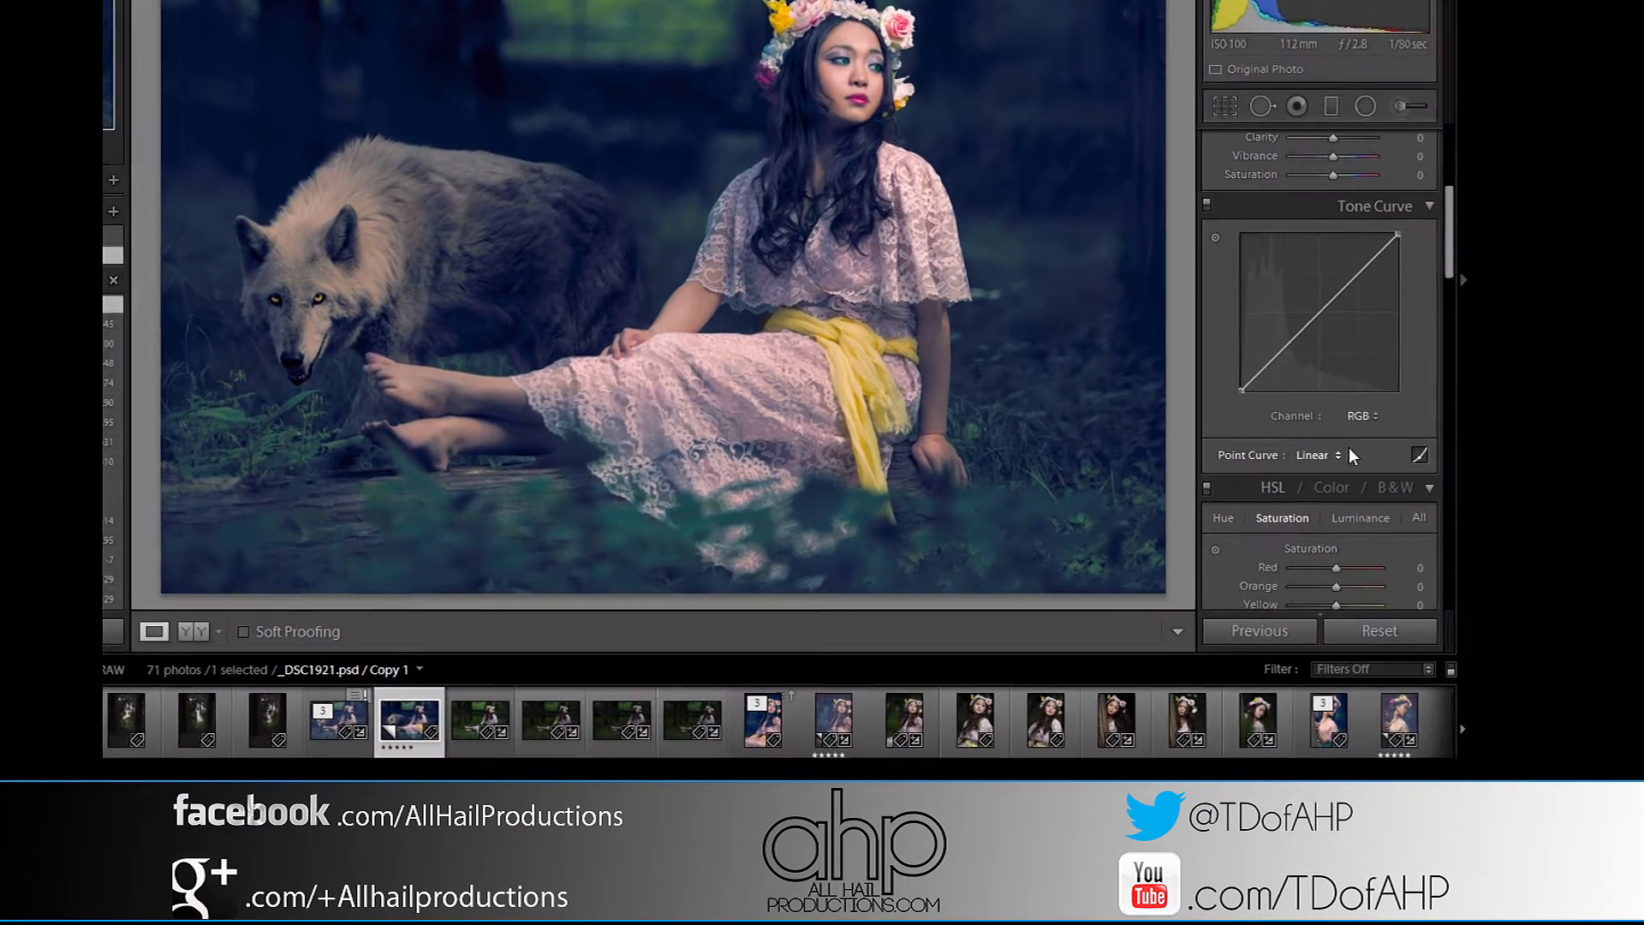
click(1407, 516)
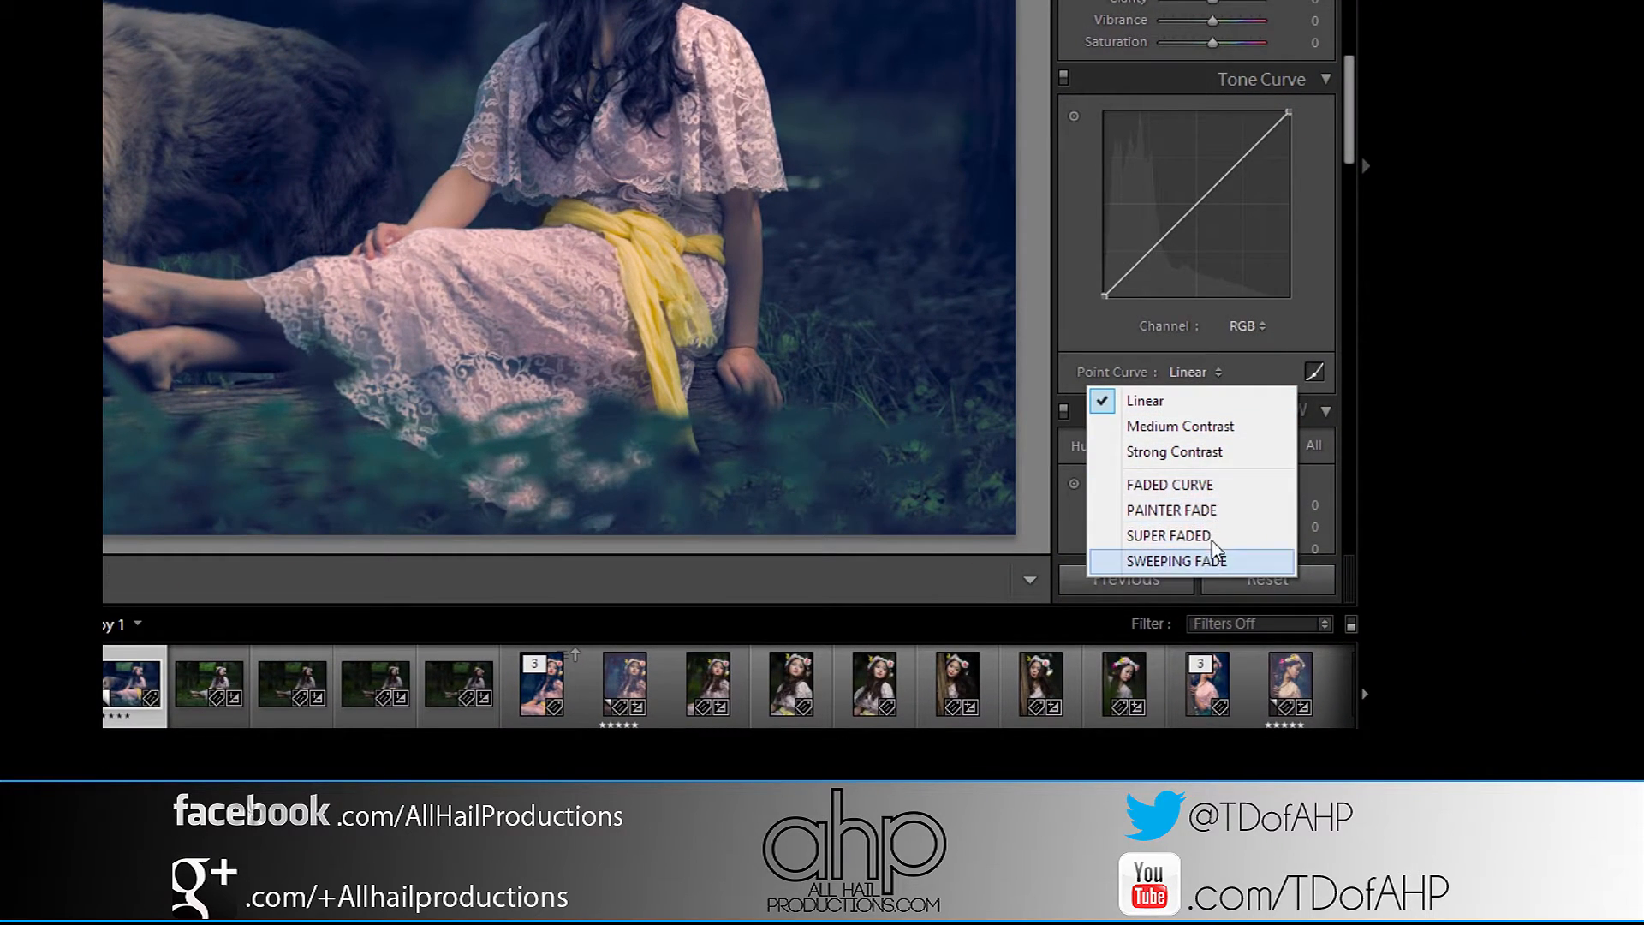
click(1207, 481)
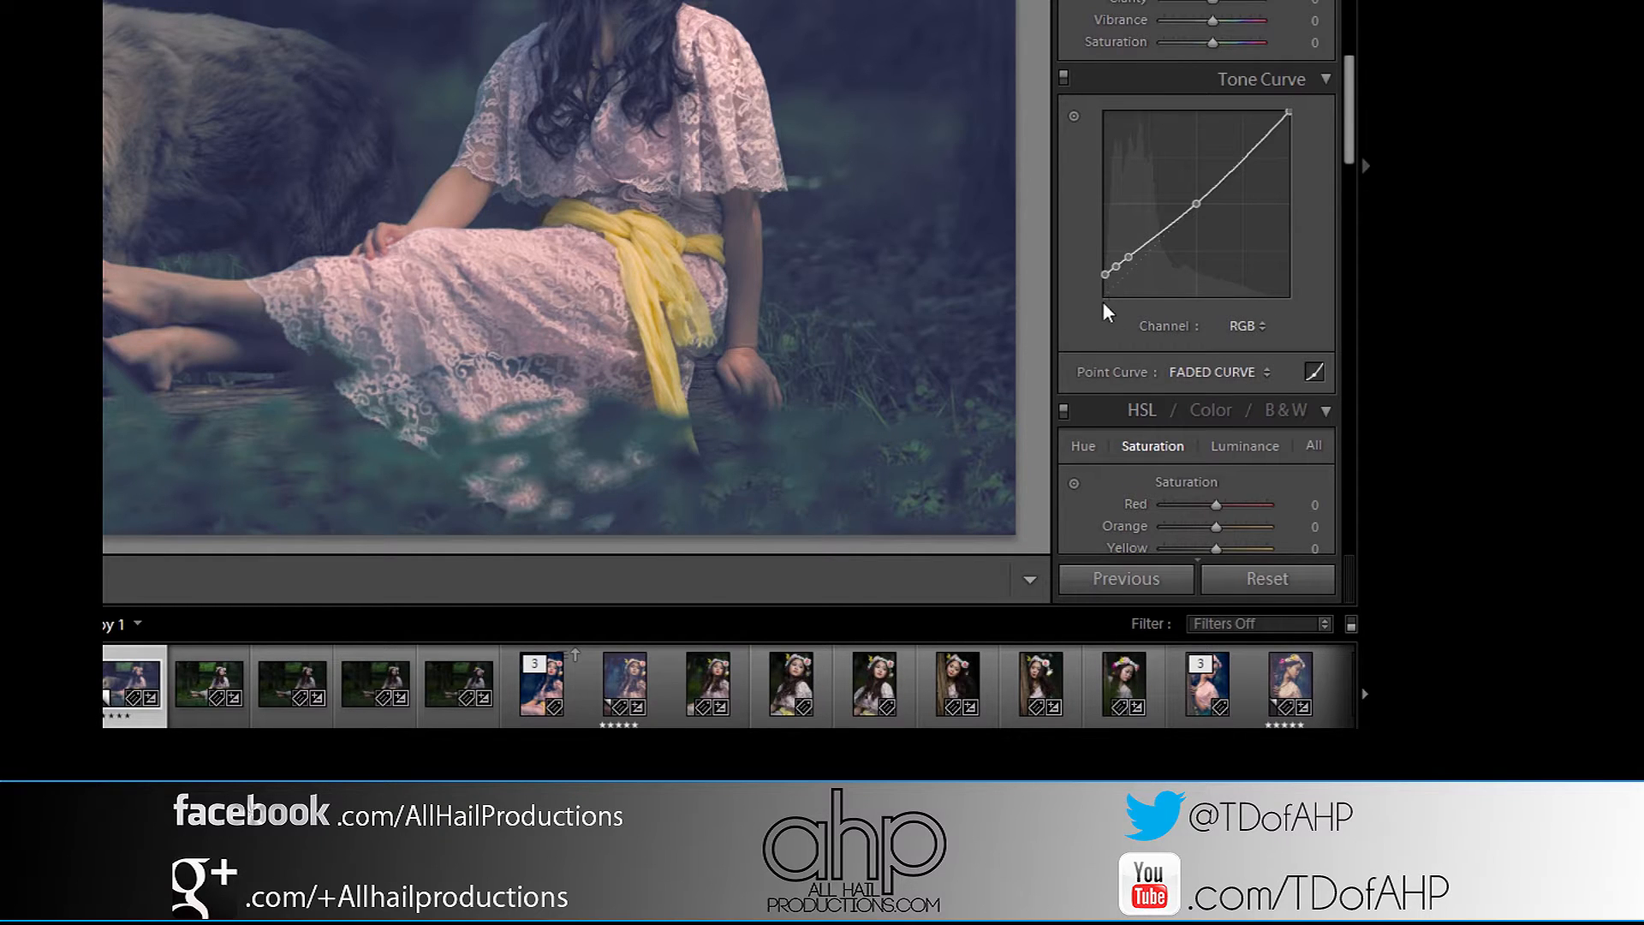
click(1259, 371)
click(1194, 394)
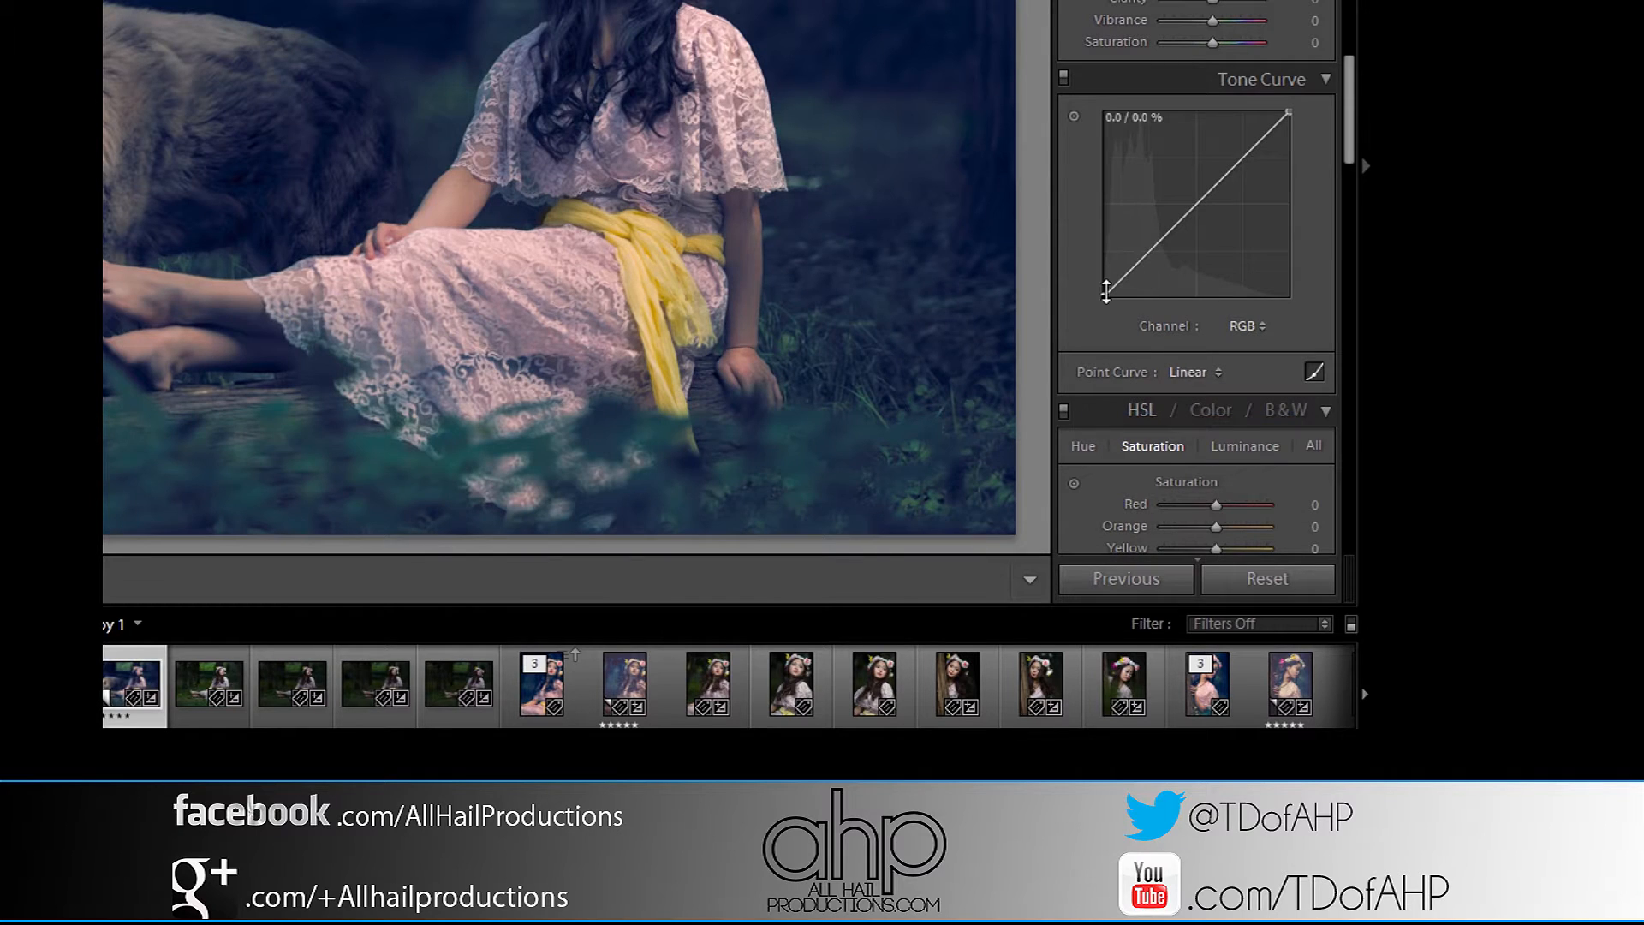
Try a custom RGB curve with lifted blacks and shadows and a midpoint at about 49.4 / 48.6 %, and reset it to Linear.
drag(1103, 290, 1118, 255)
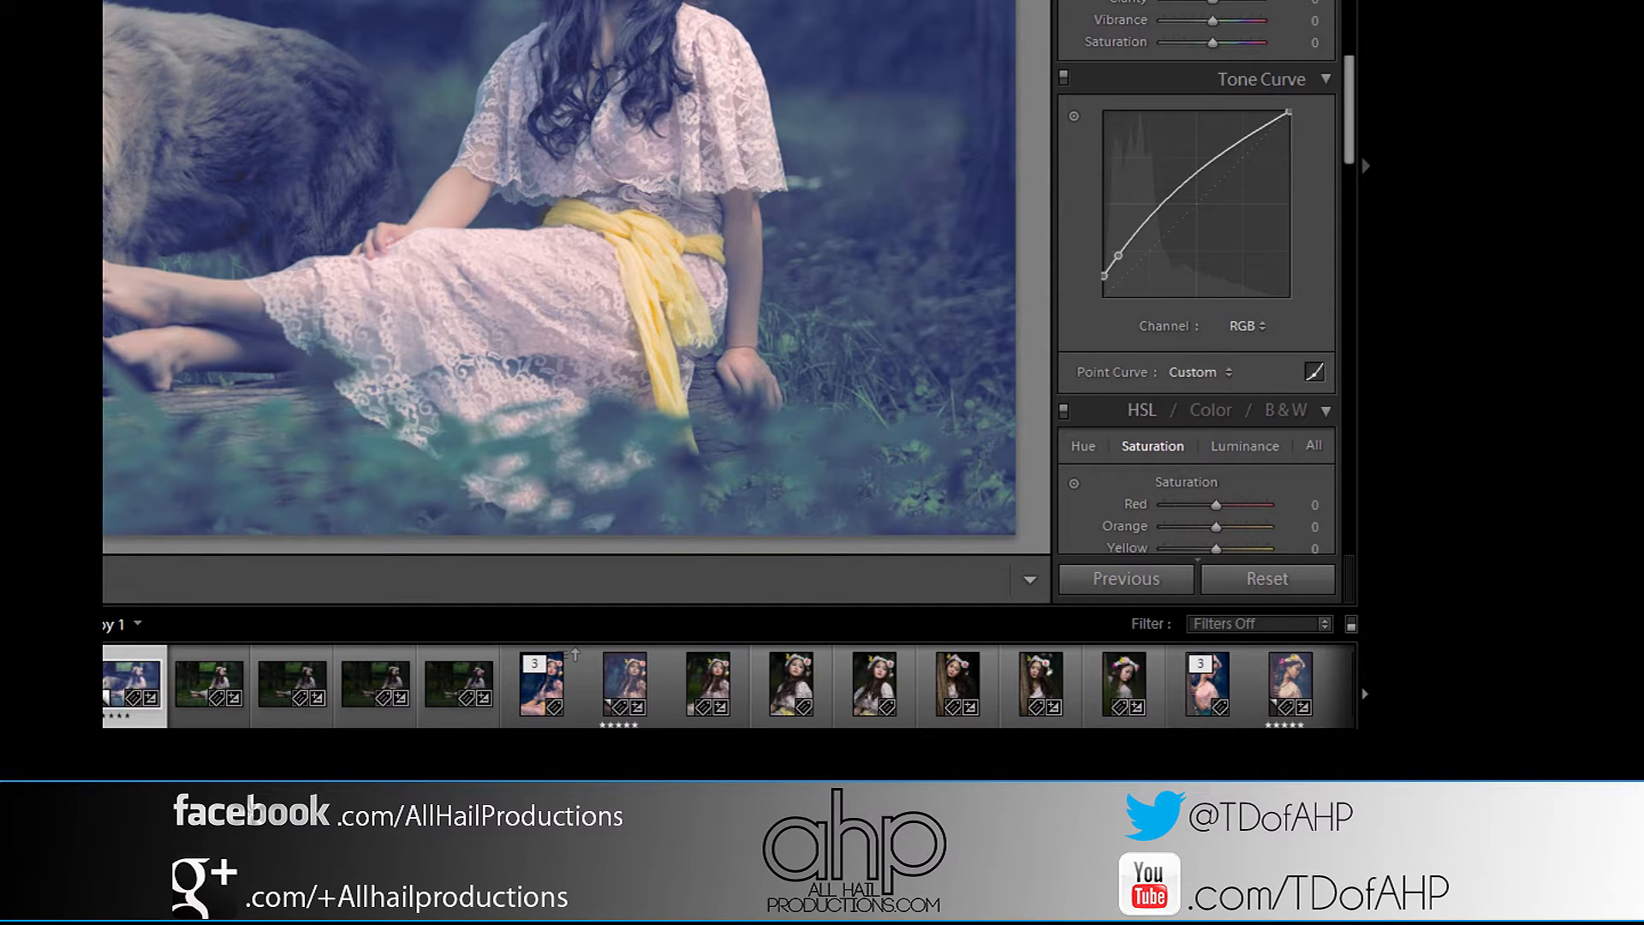
drag(1195, 178, 1196, 206)
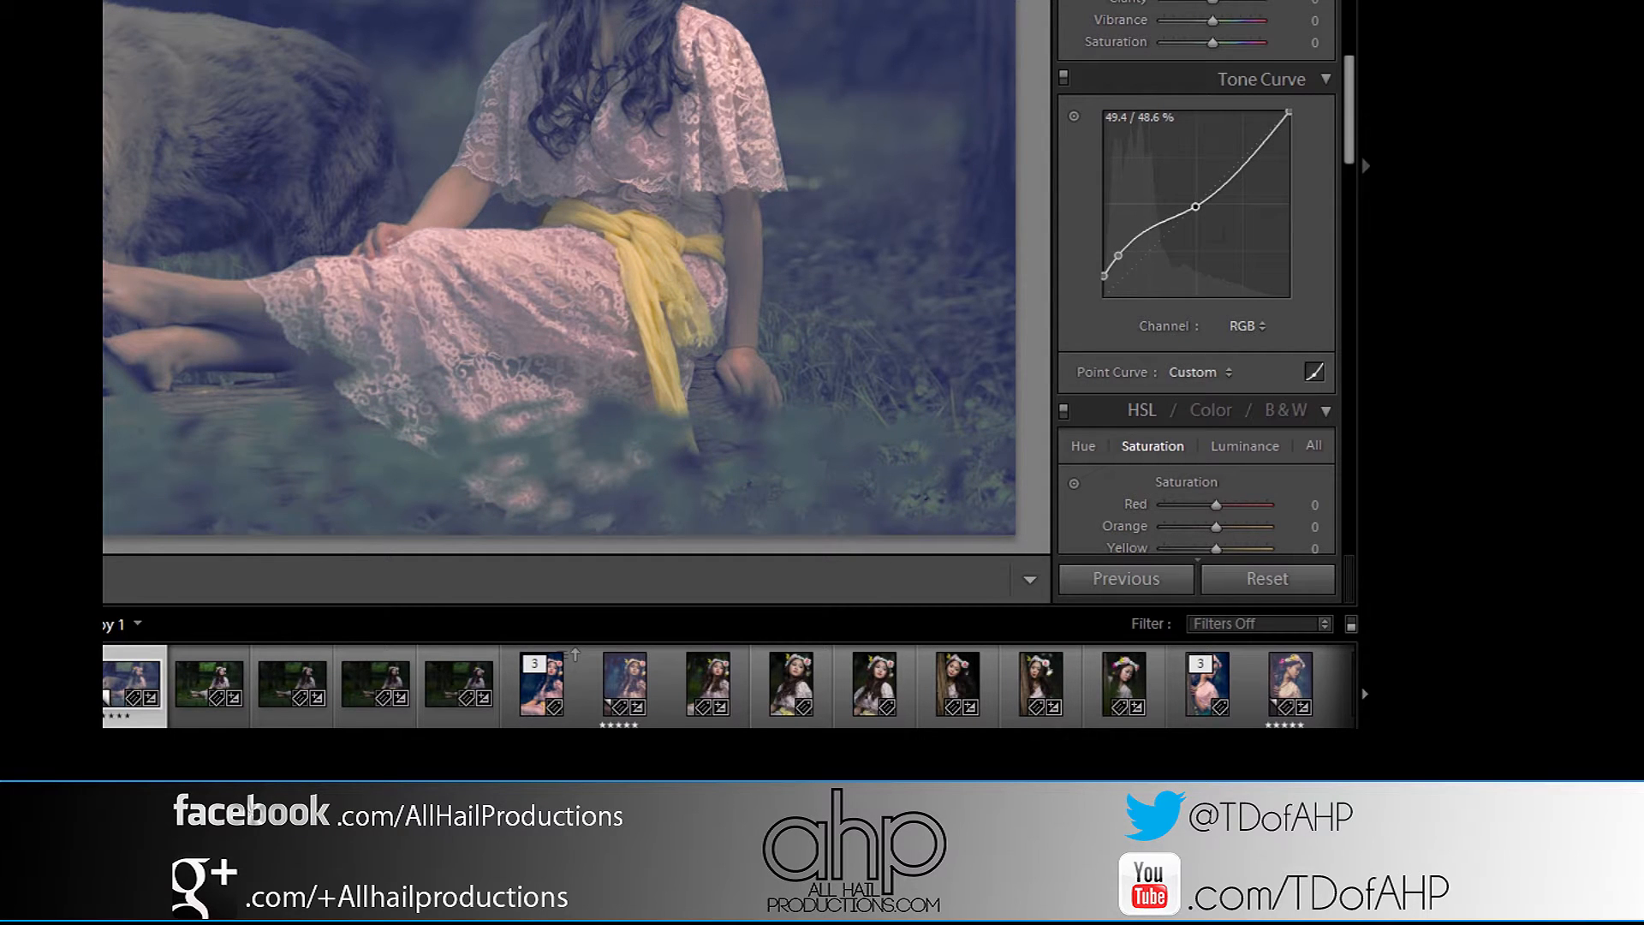
drag(1118, 254, 1120, 260)
click(1219, 371)
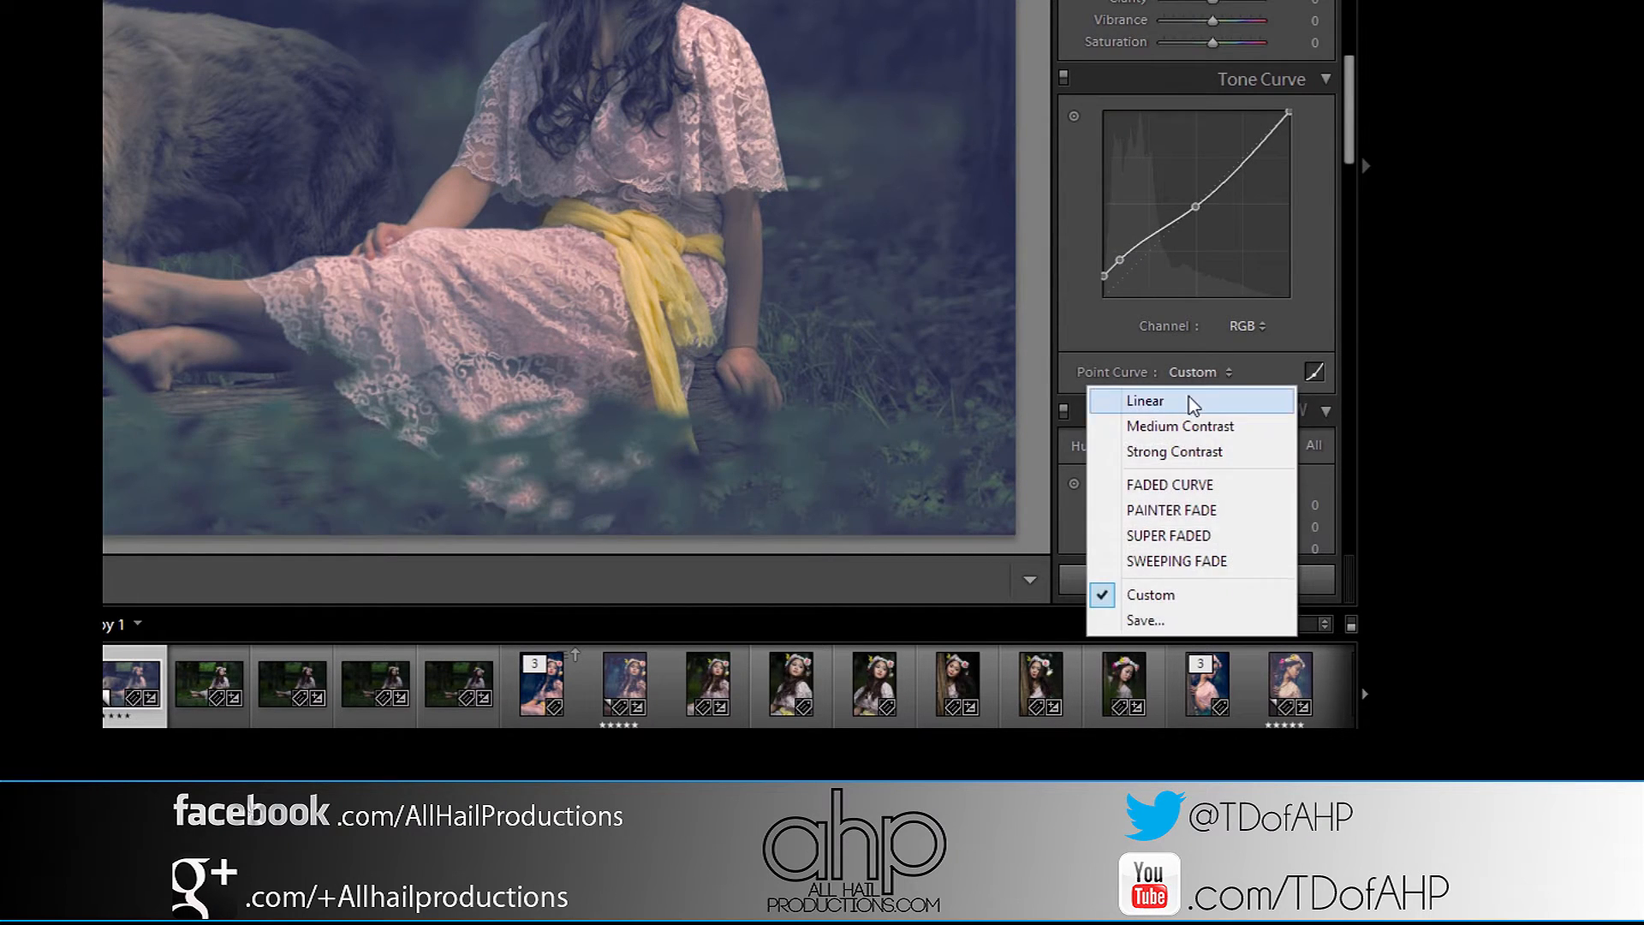
click(1190, 396)
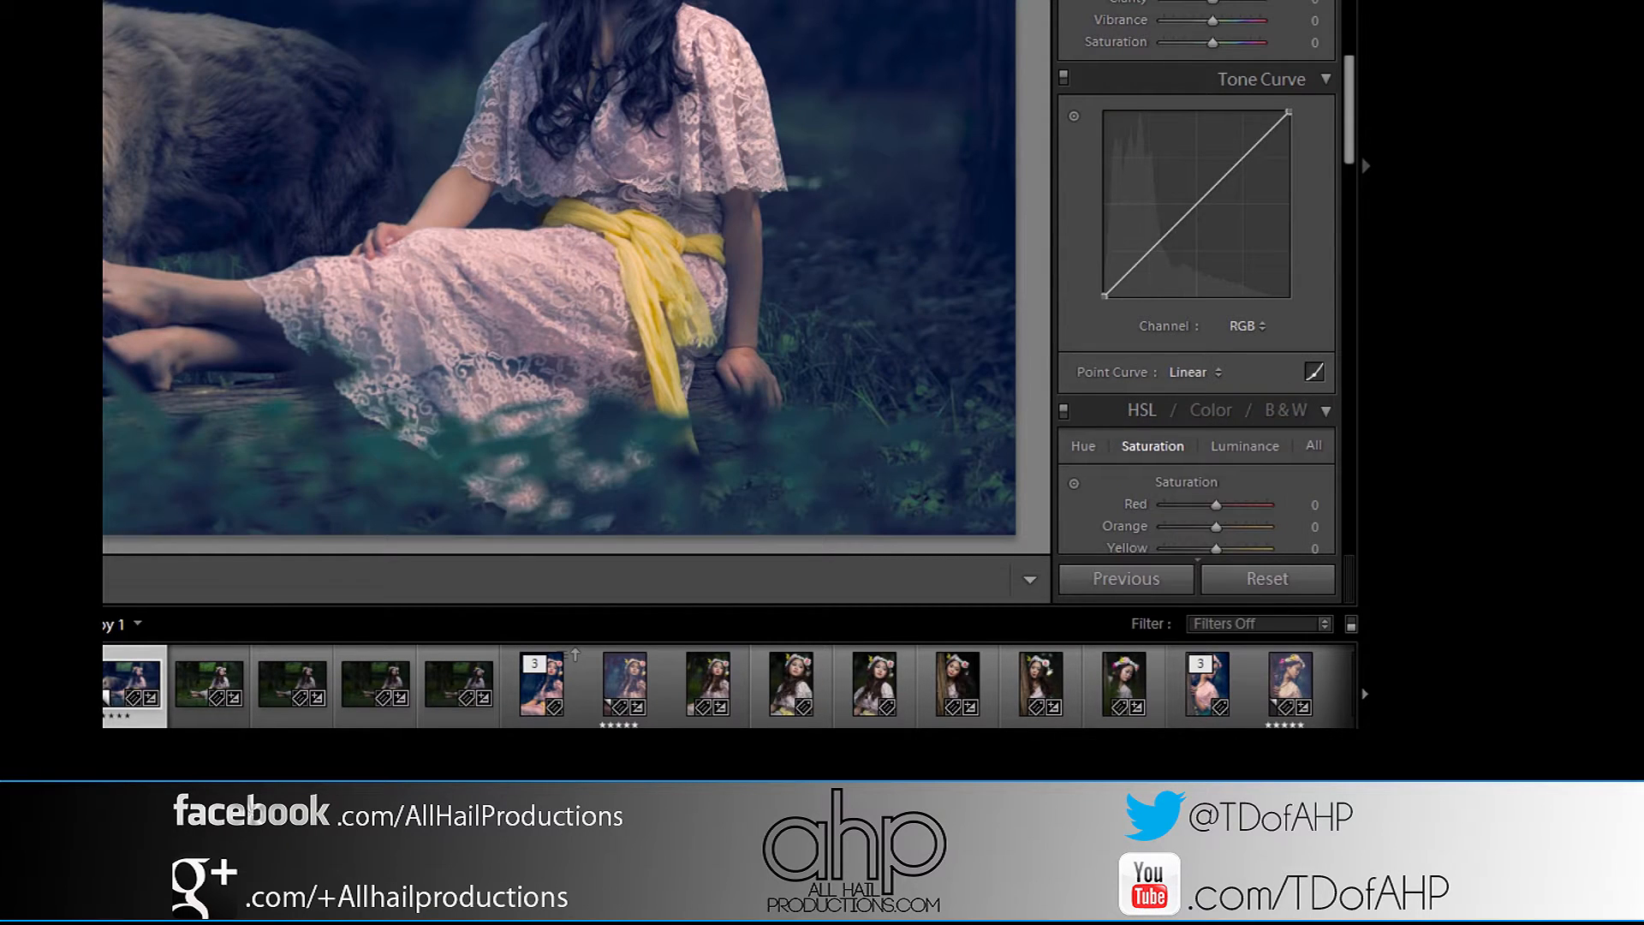
Anchor the RGB tone curve's midpoint, raise its black point to about 6.7 % and add two lifted shadow points.
click(1197, 204)
drag(1104, 295, 1104, 284)
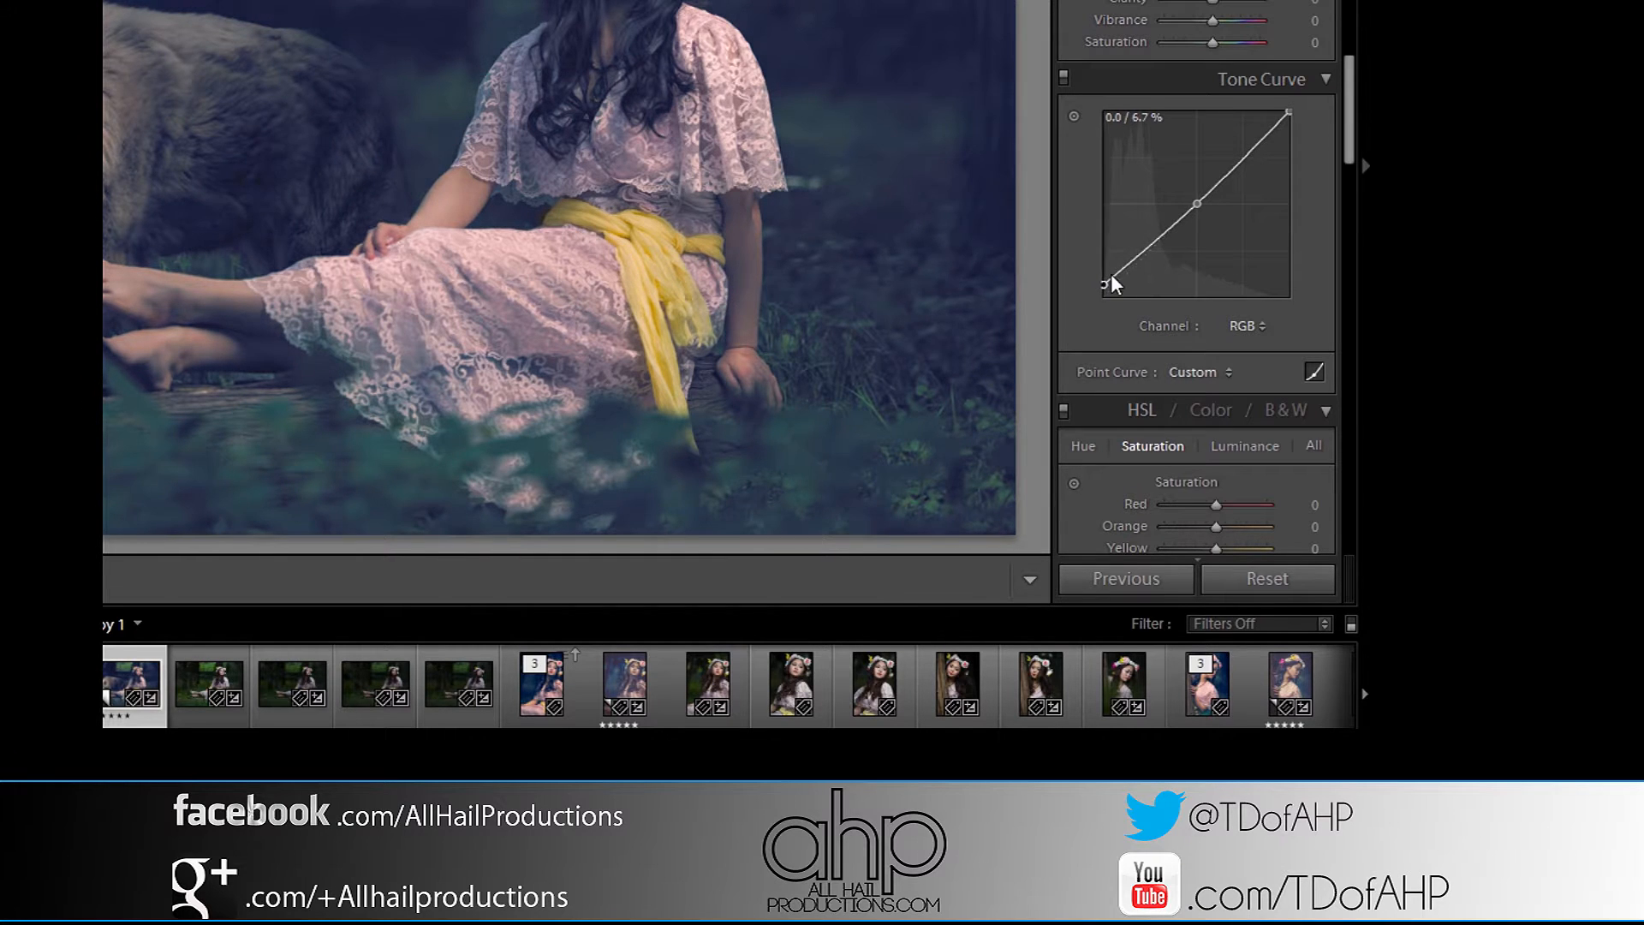
click(1124, 267)
drag(1124, 267, 1140, 242)
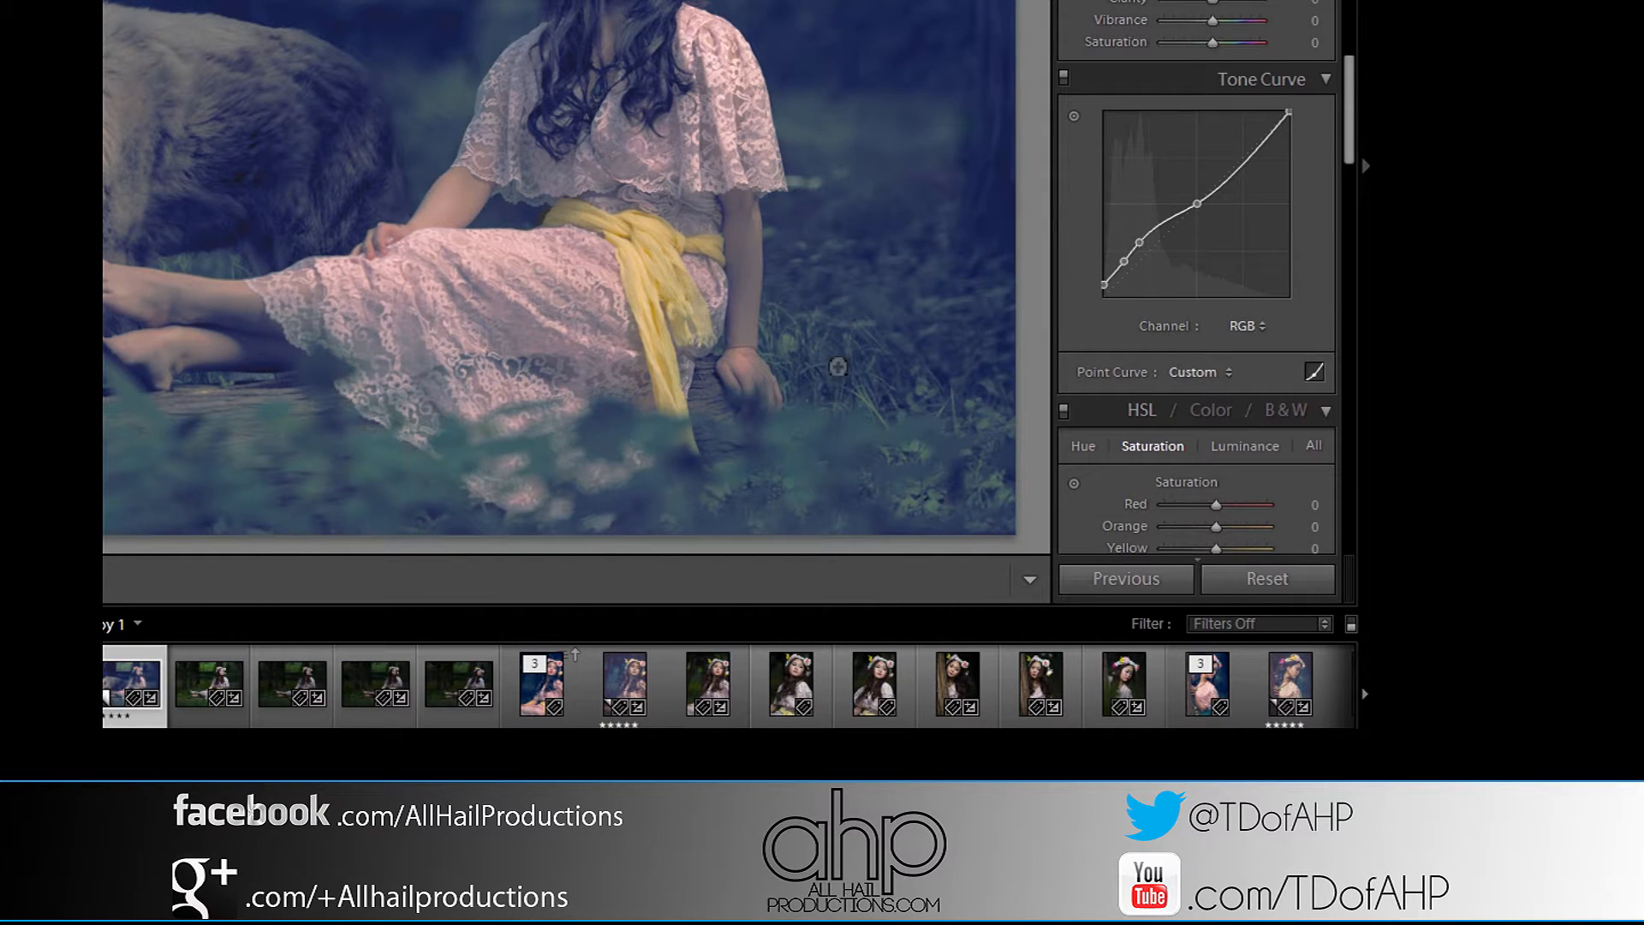
Compare the FADED CURVE, PAINTER FADE and SUPER FADED point curve presets on the composite, returning to FADED CURVE.
click(1202, 372)
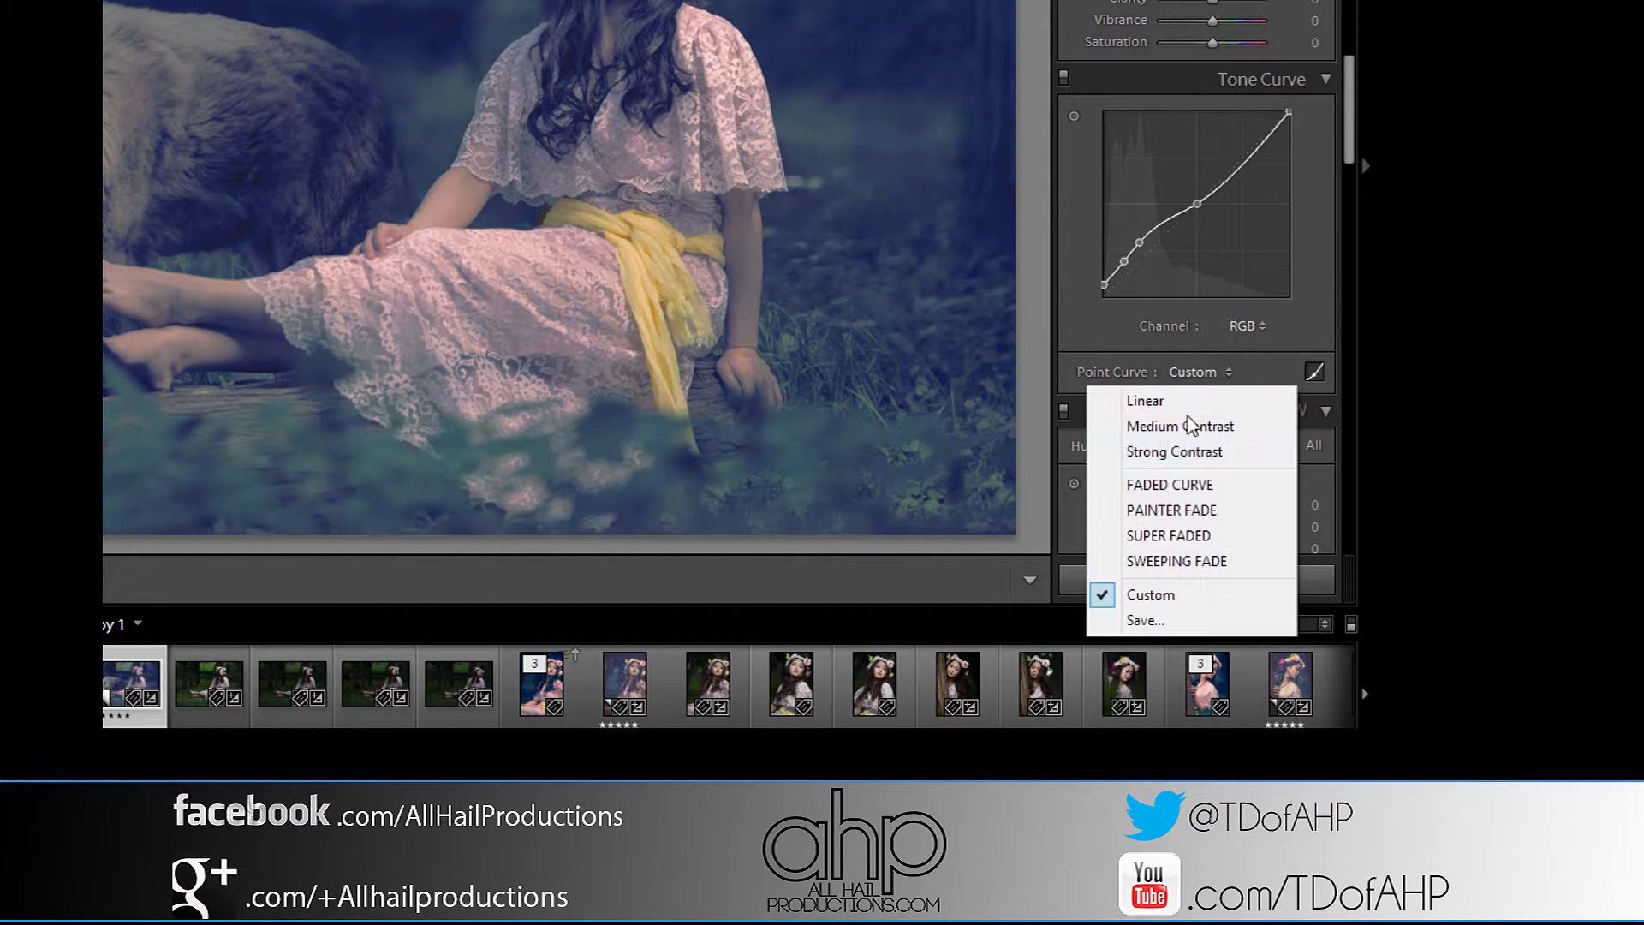
click(1175, 485)
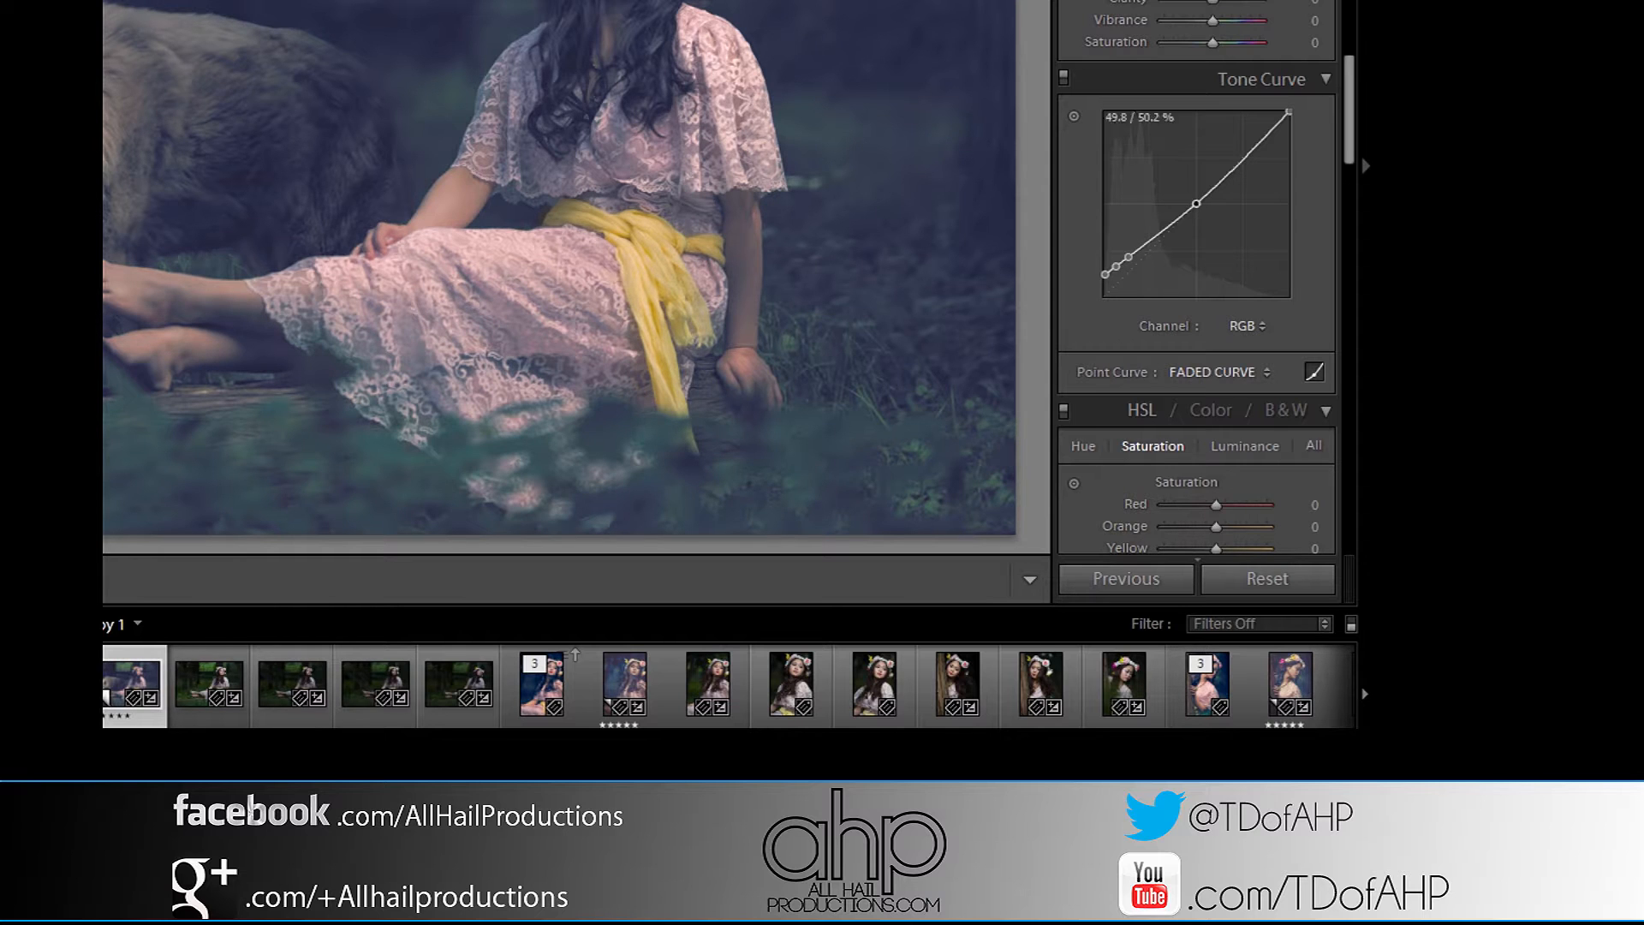
click(1214, 371)
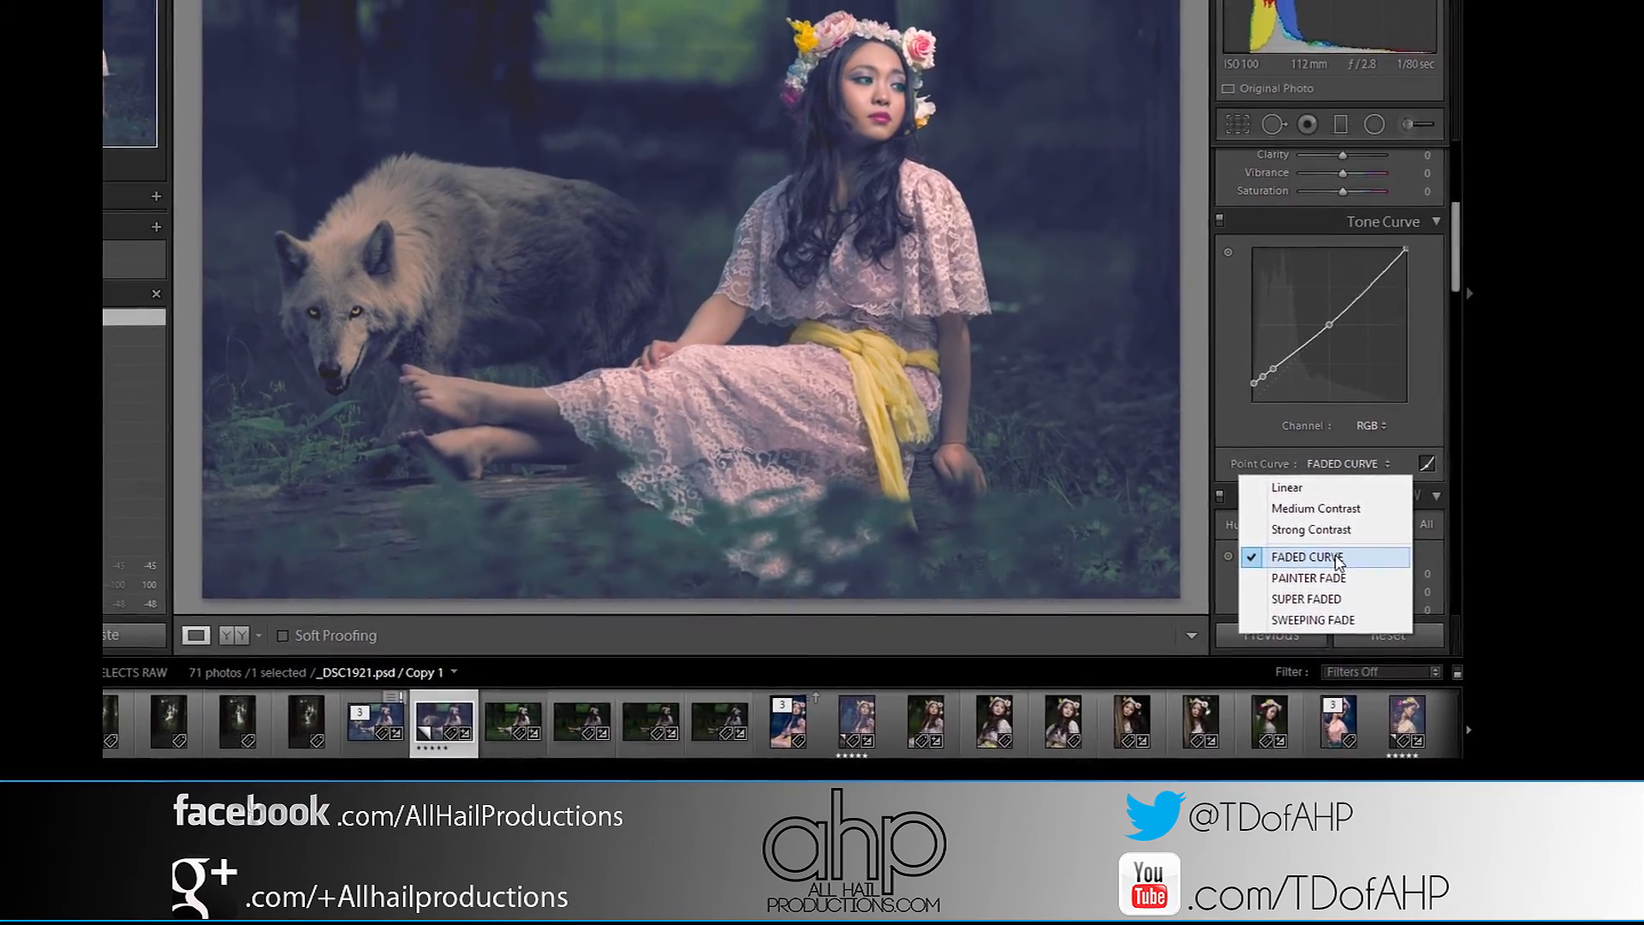
click(1318, 577)
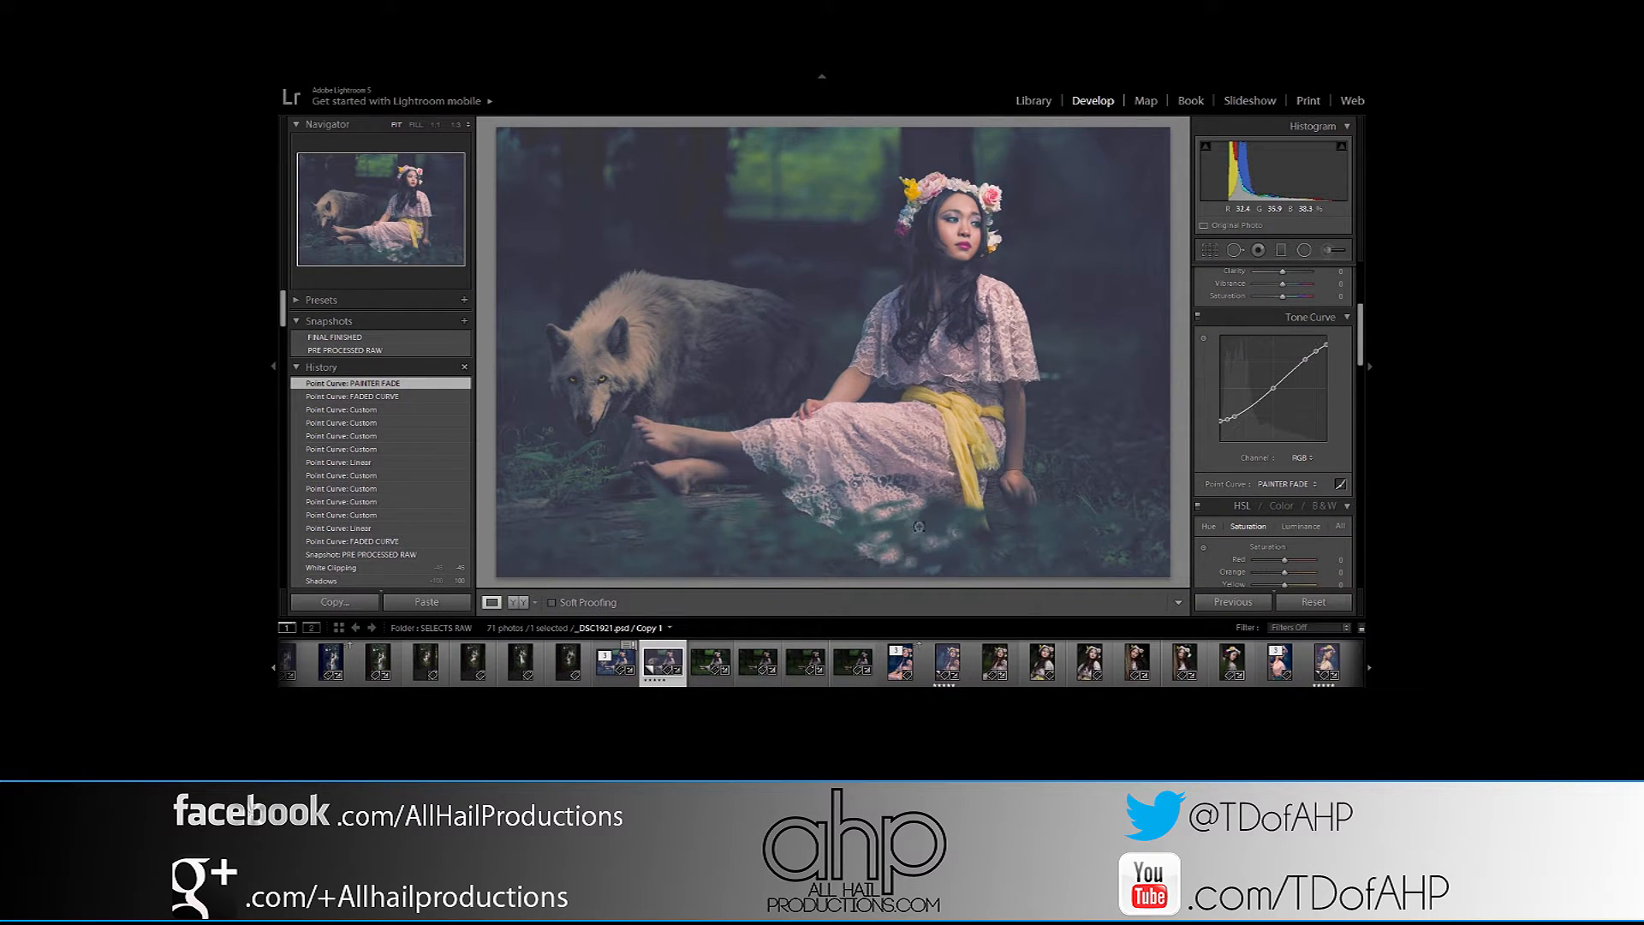
click(1232, 485)
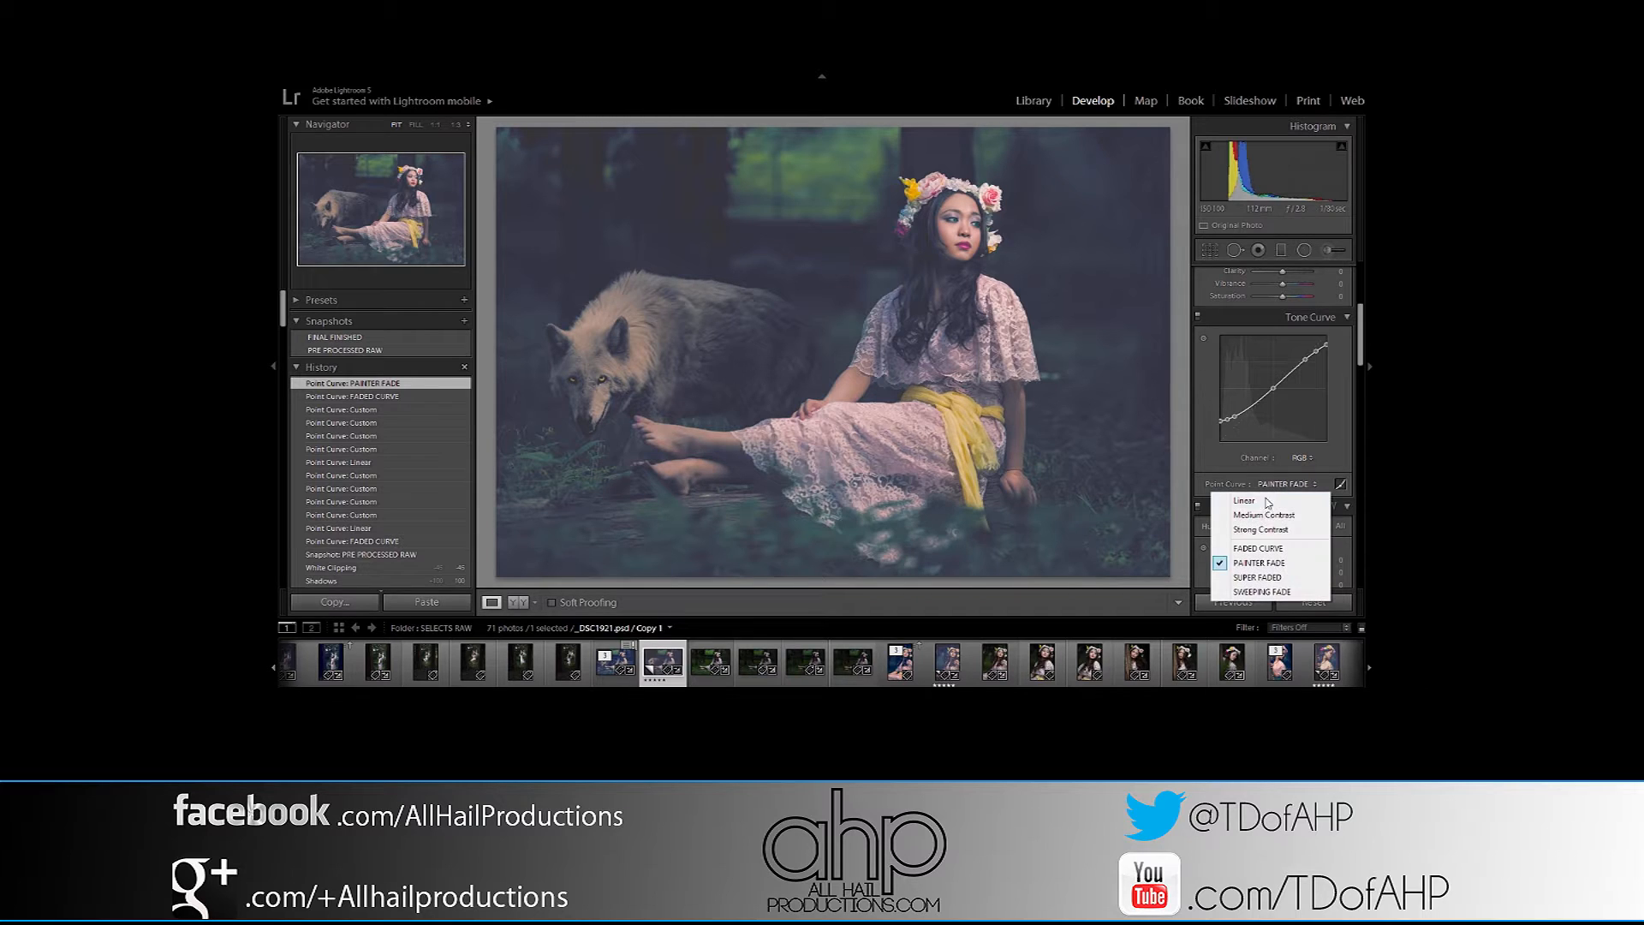
click(1261, 578)
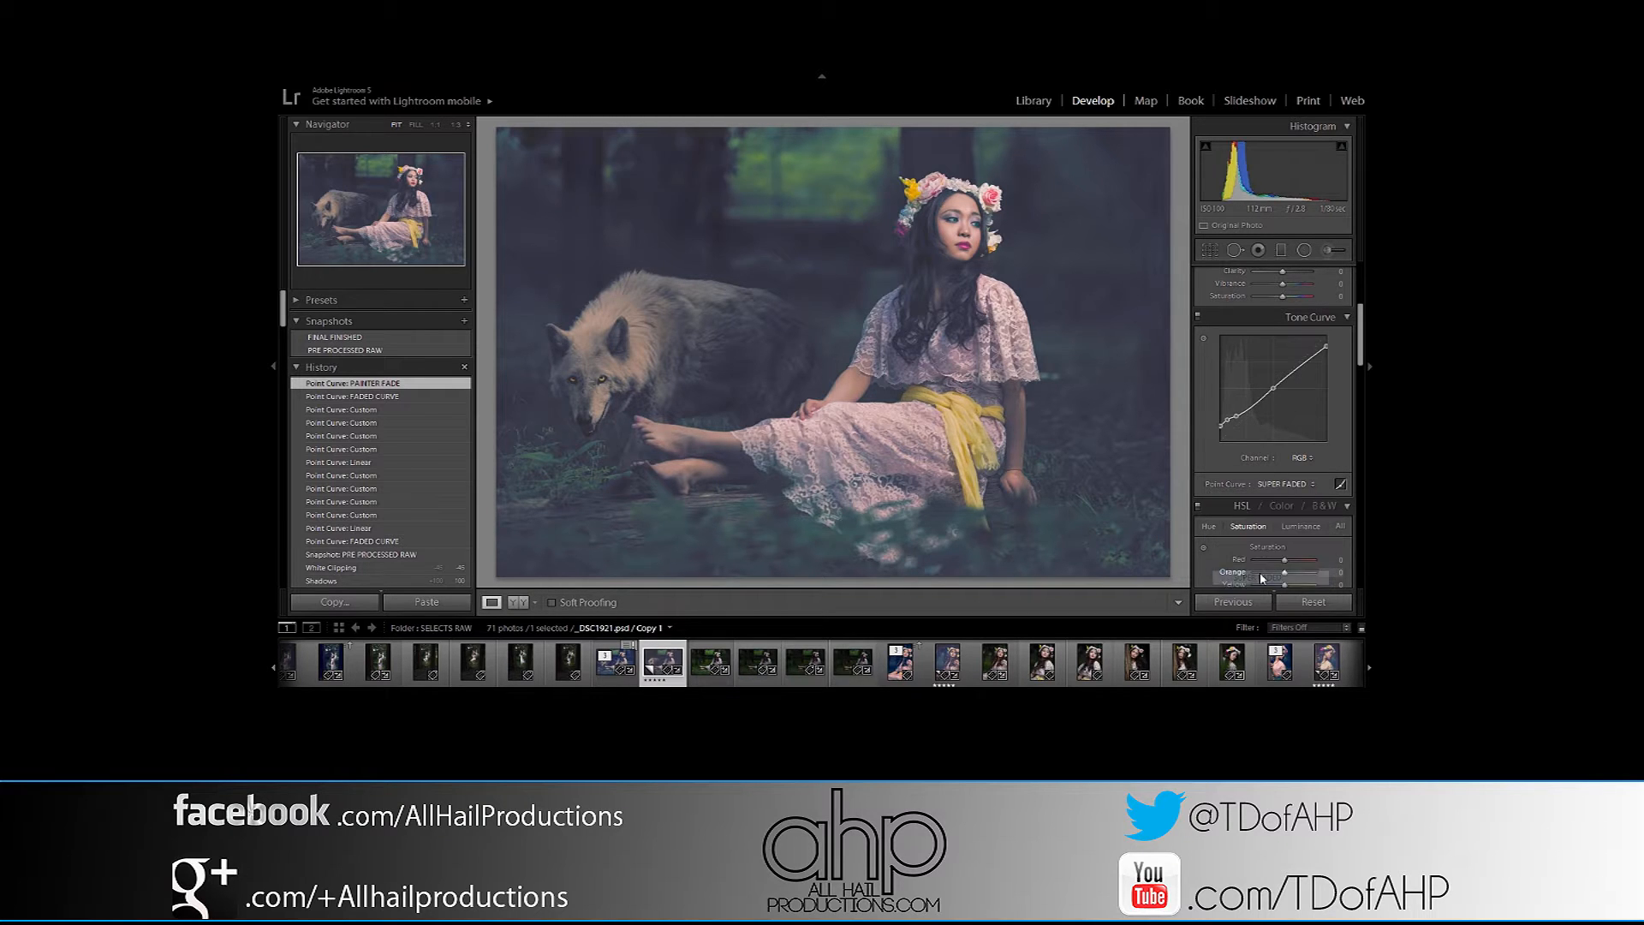
click(1284, 484)
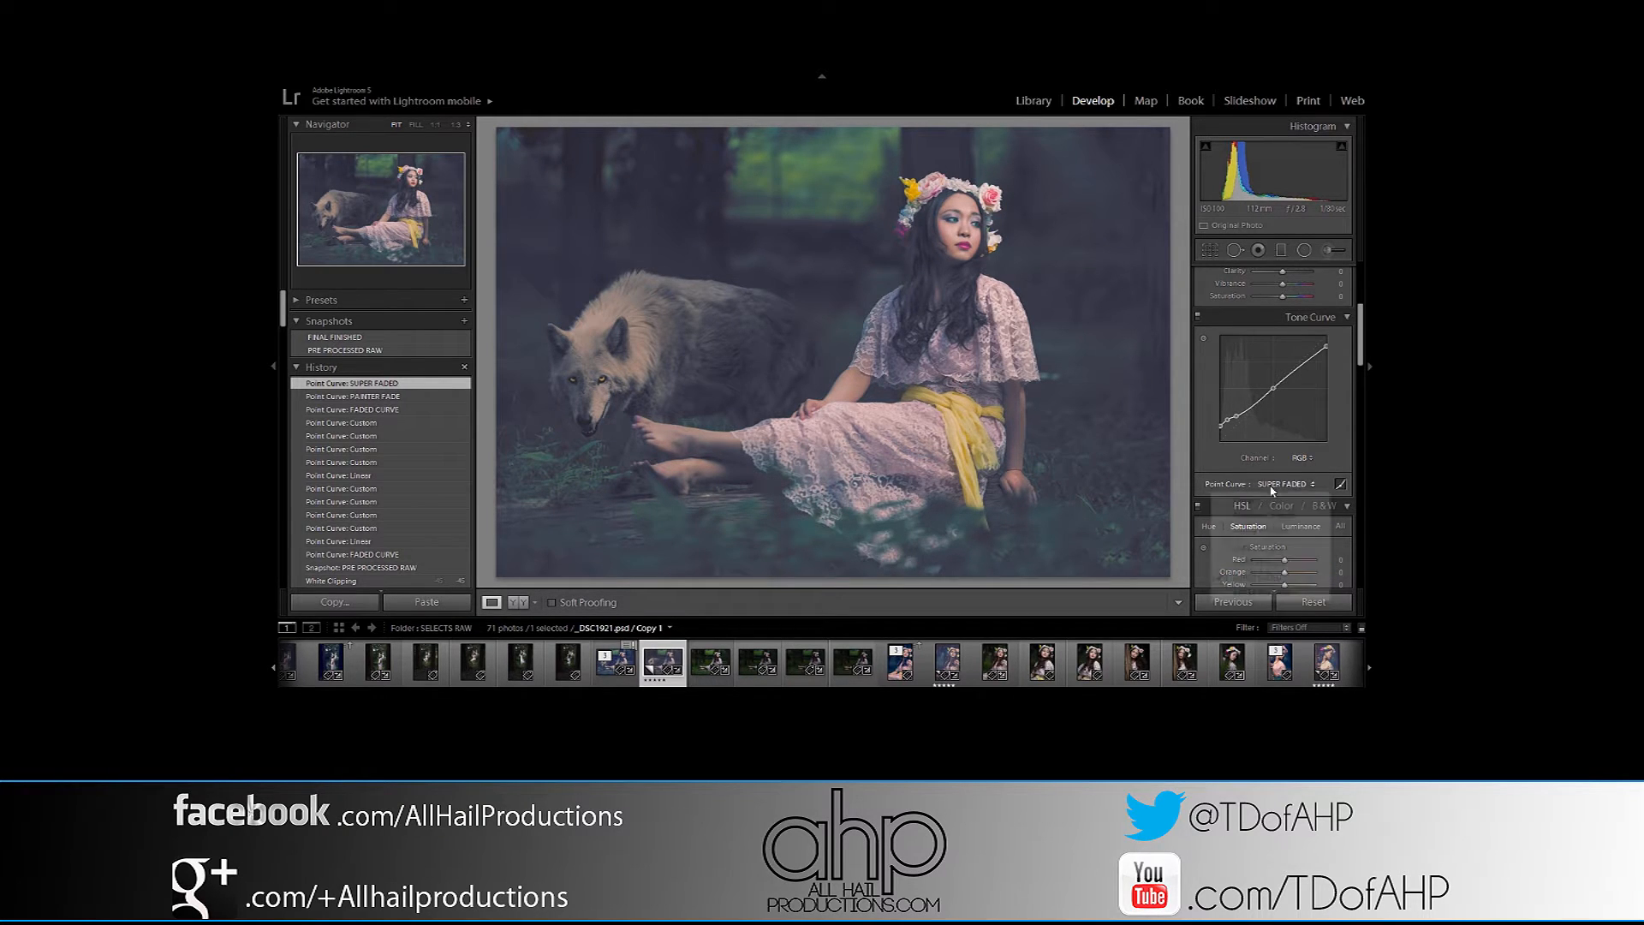
click(1261, 550)
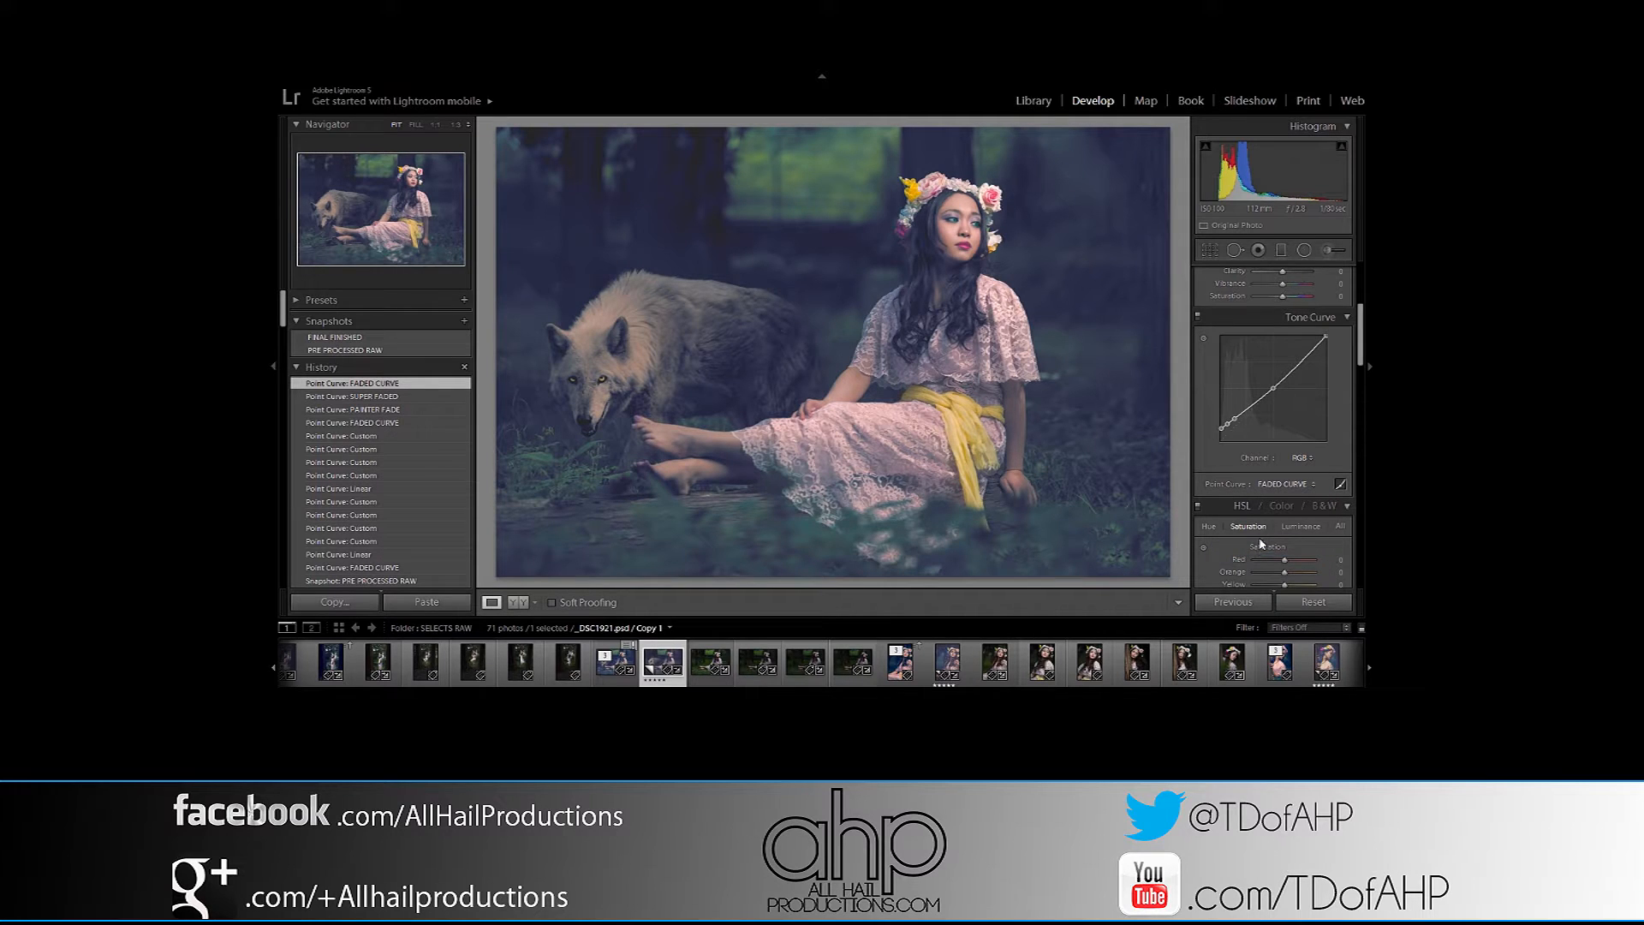
Apply the SWEEPING FADE point curve preset to the composite's tone curve.
click(1282, 485)
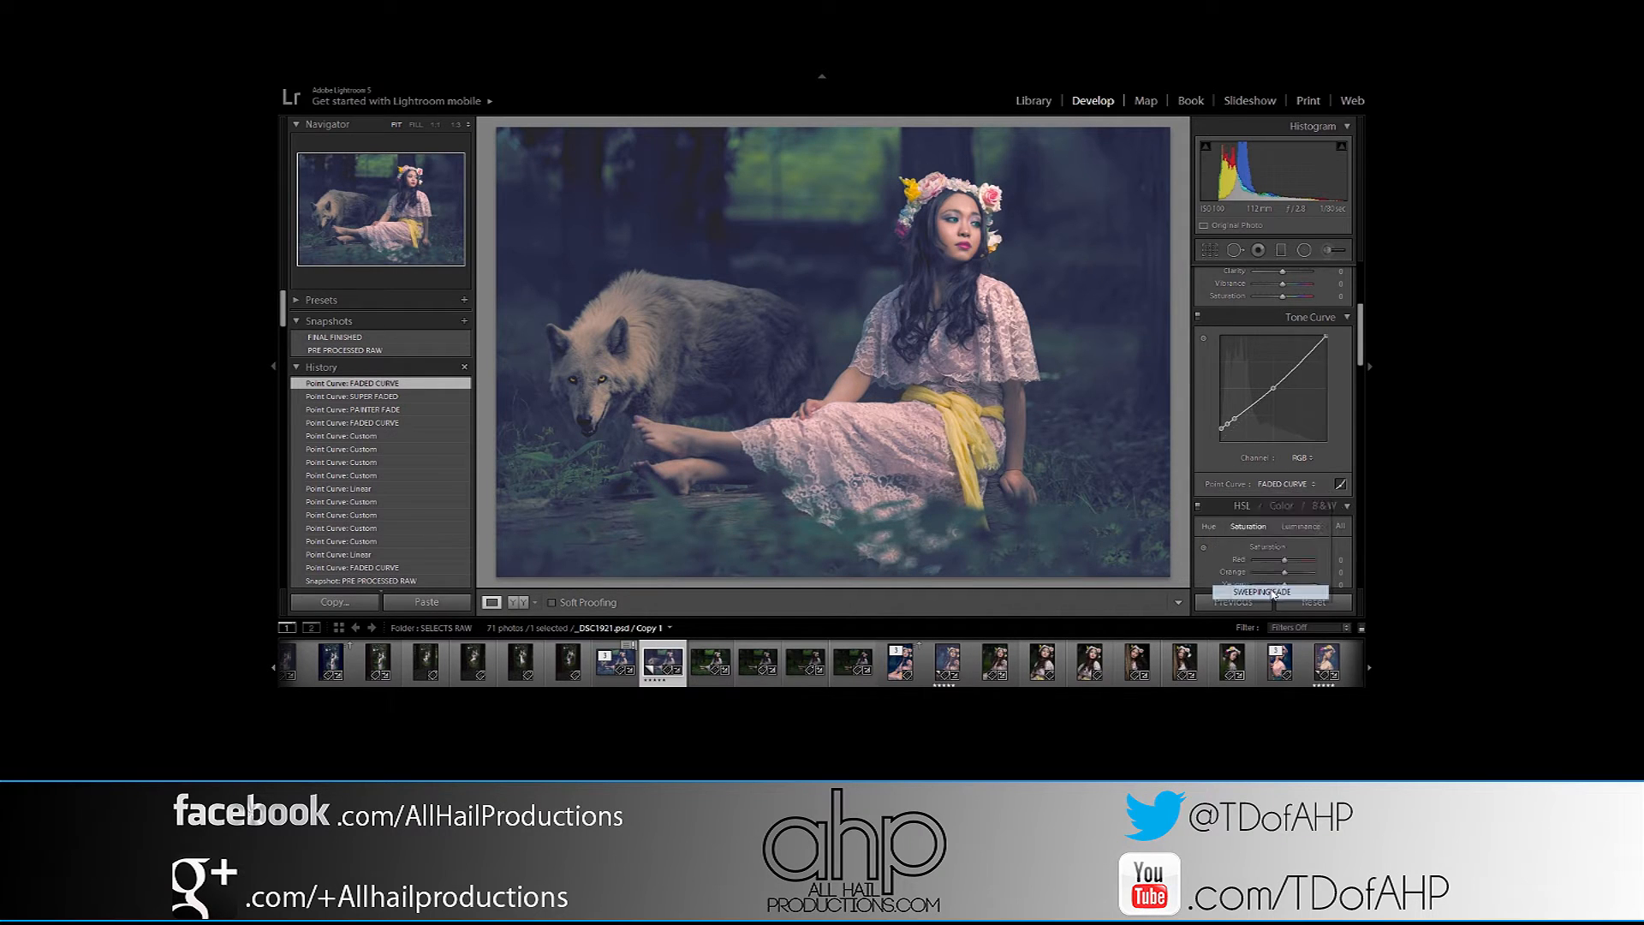
click(1272, 594)
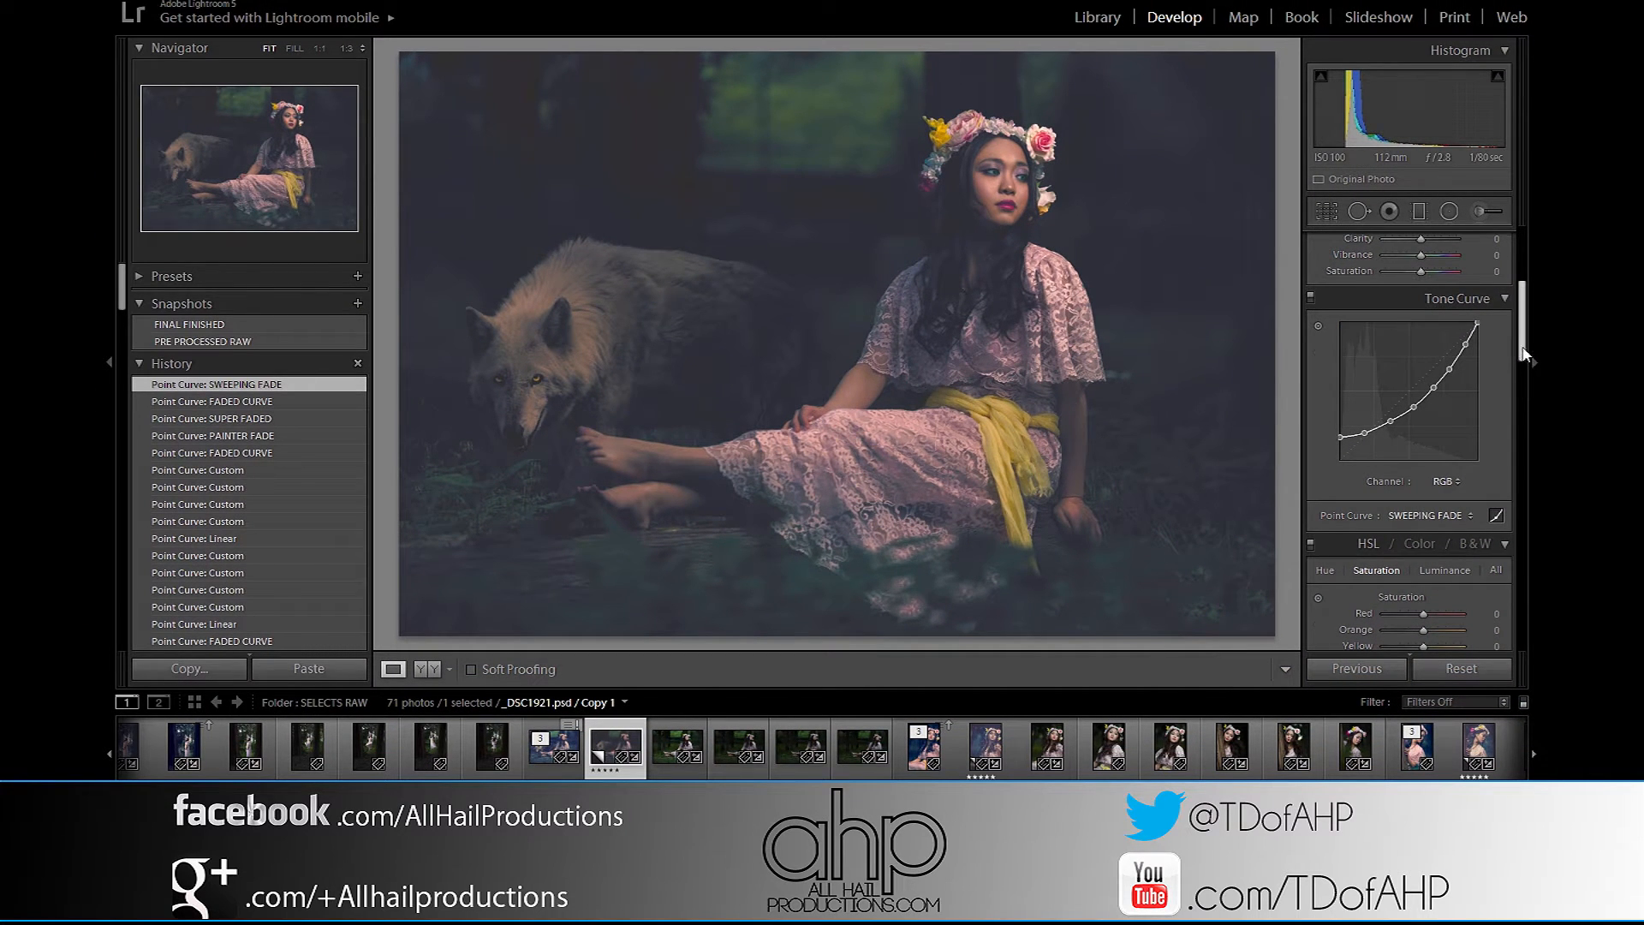
Set the composite's white balance to a temperature of -10 and a tint of -33.
drag(1524, 358, 1537, 275)
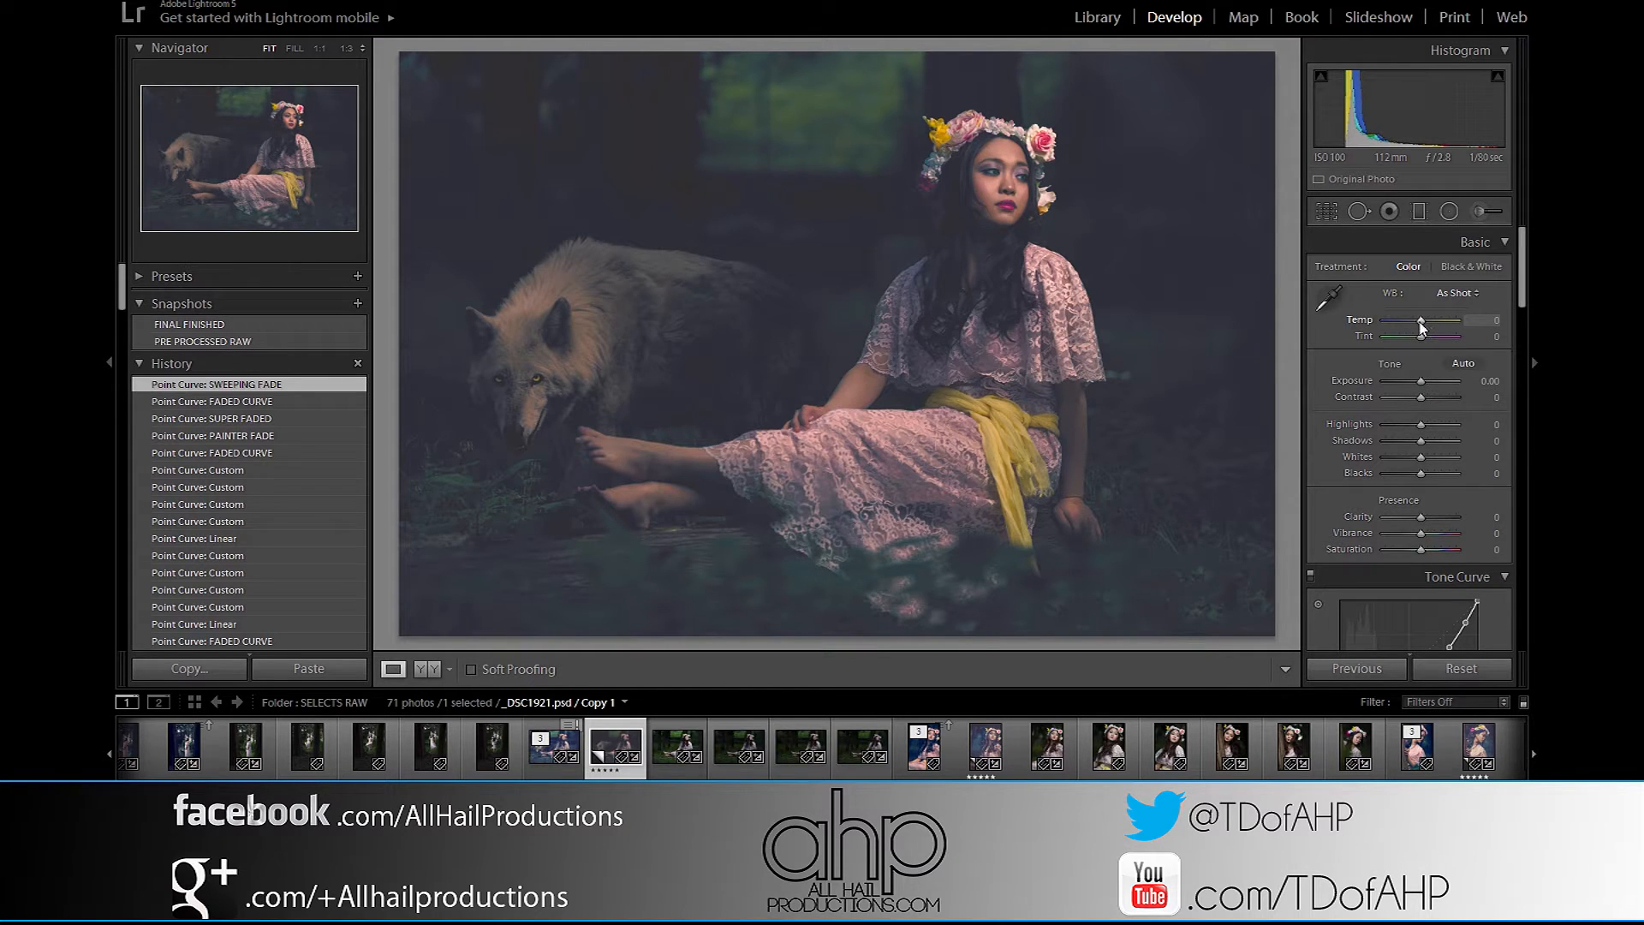
drag(1419, 322, 1418, 329)
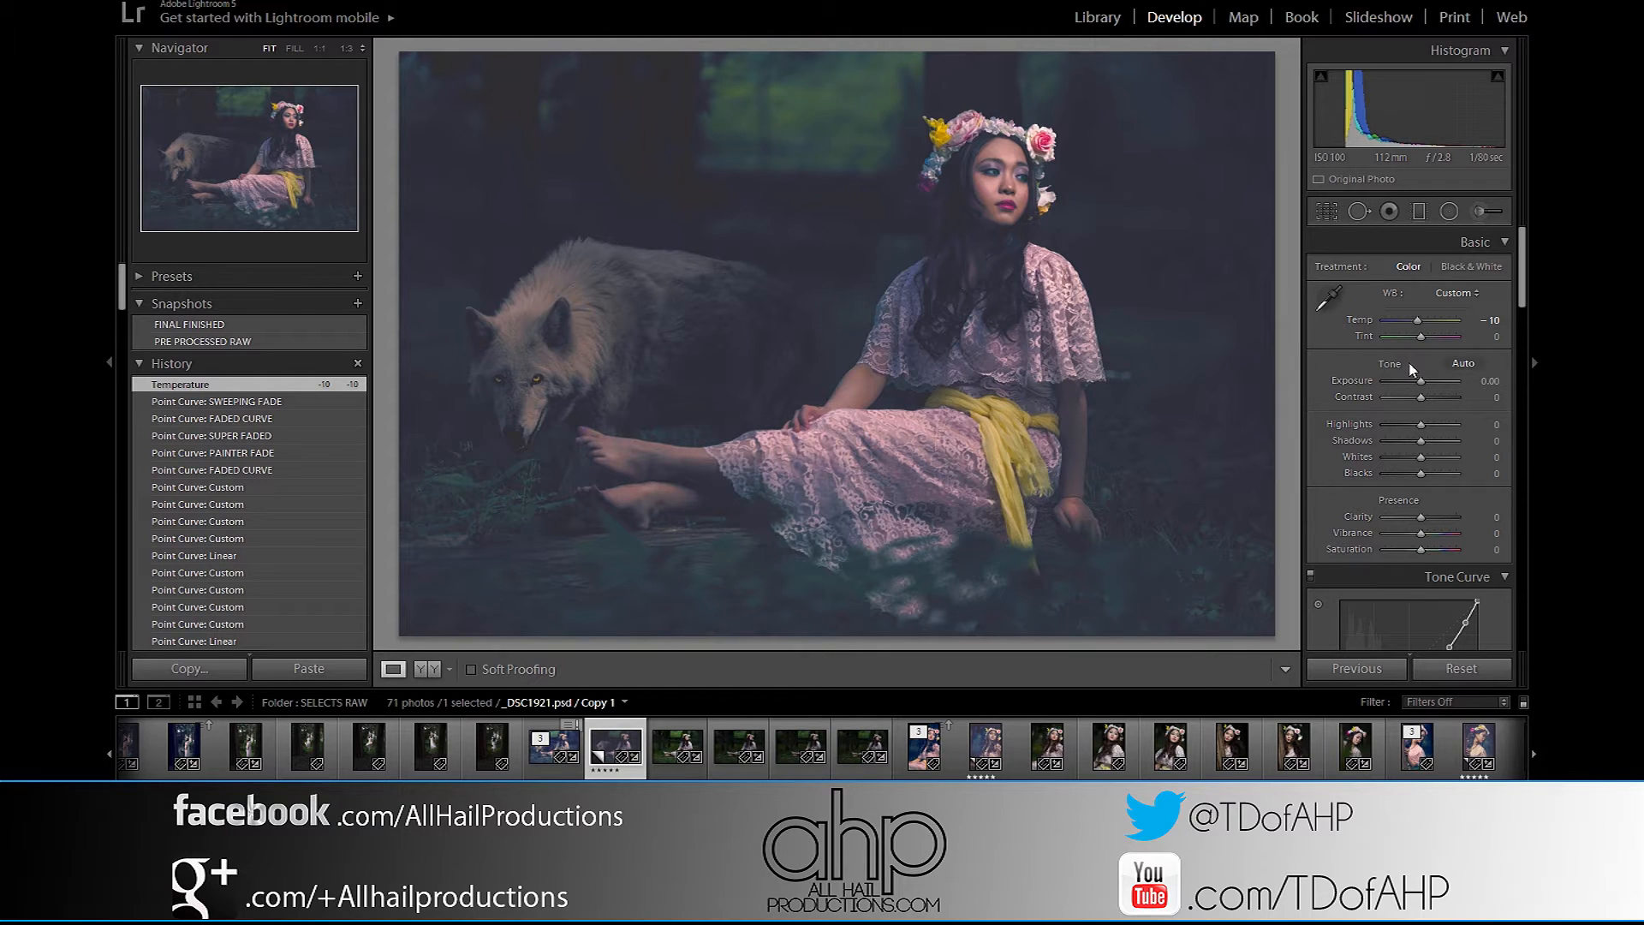
drag(1420, 340, 1412, 346)
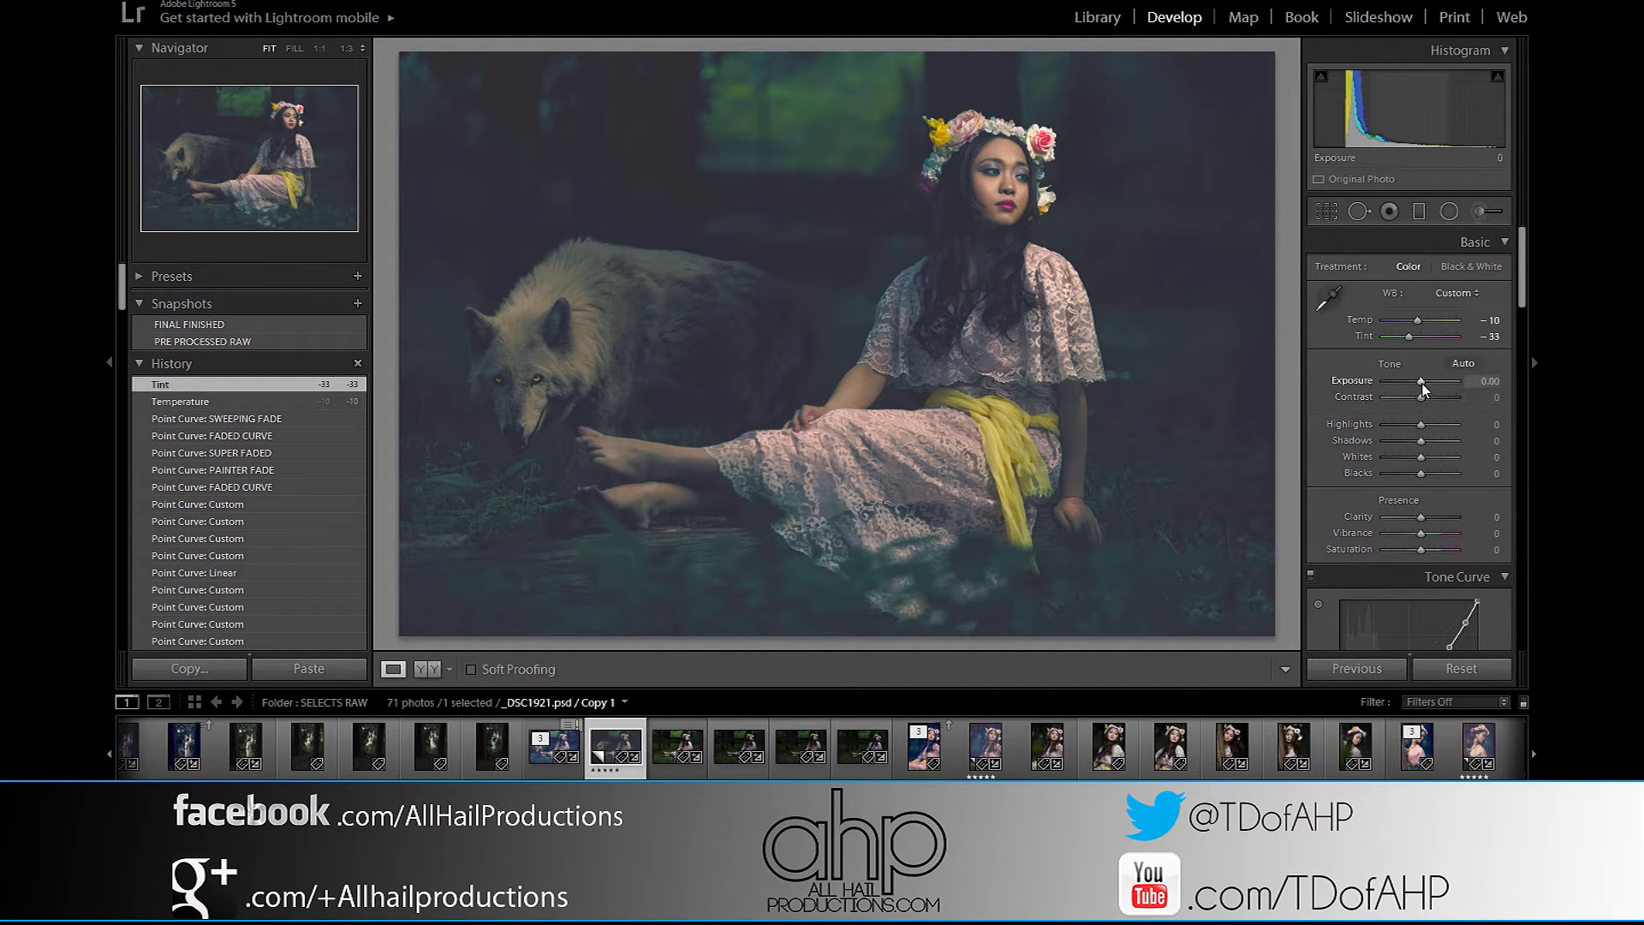
Set the composite's exposure to +0.90 and its highlights to -50.
drag(1423, 387, 1429, 387)
double_click(1494, 387)
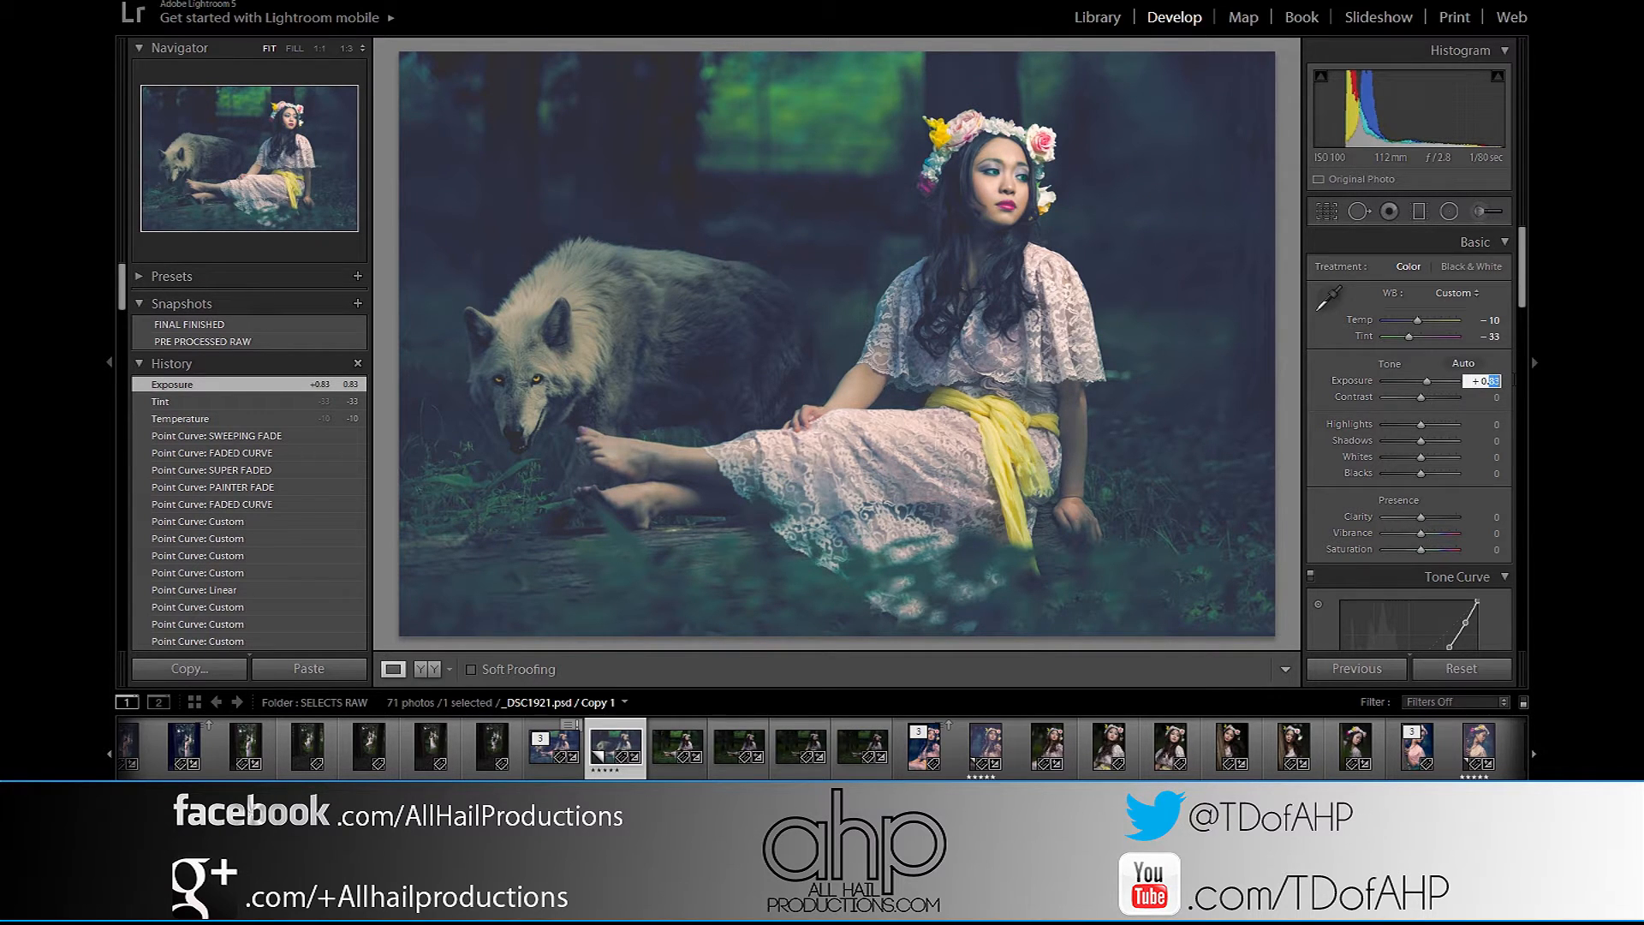
text(90)
key(Return)
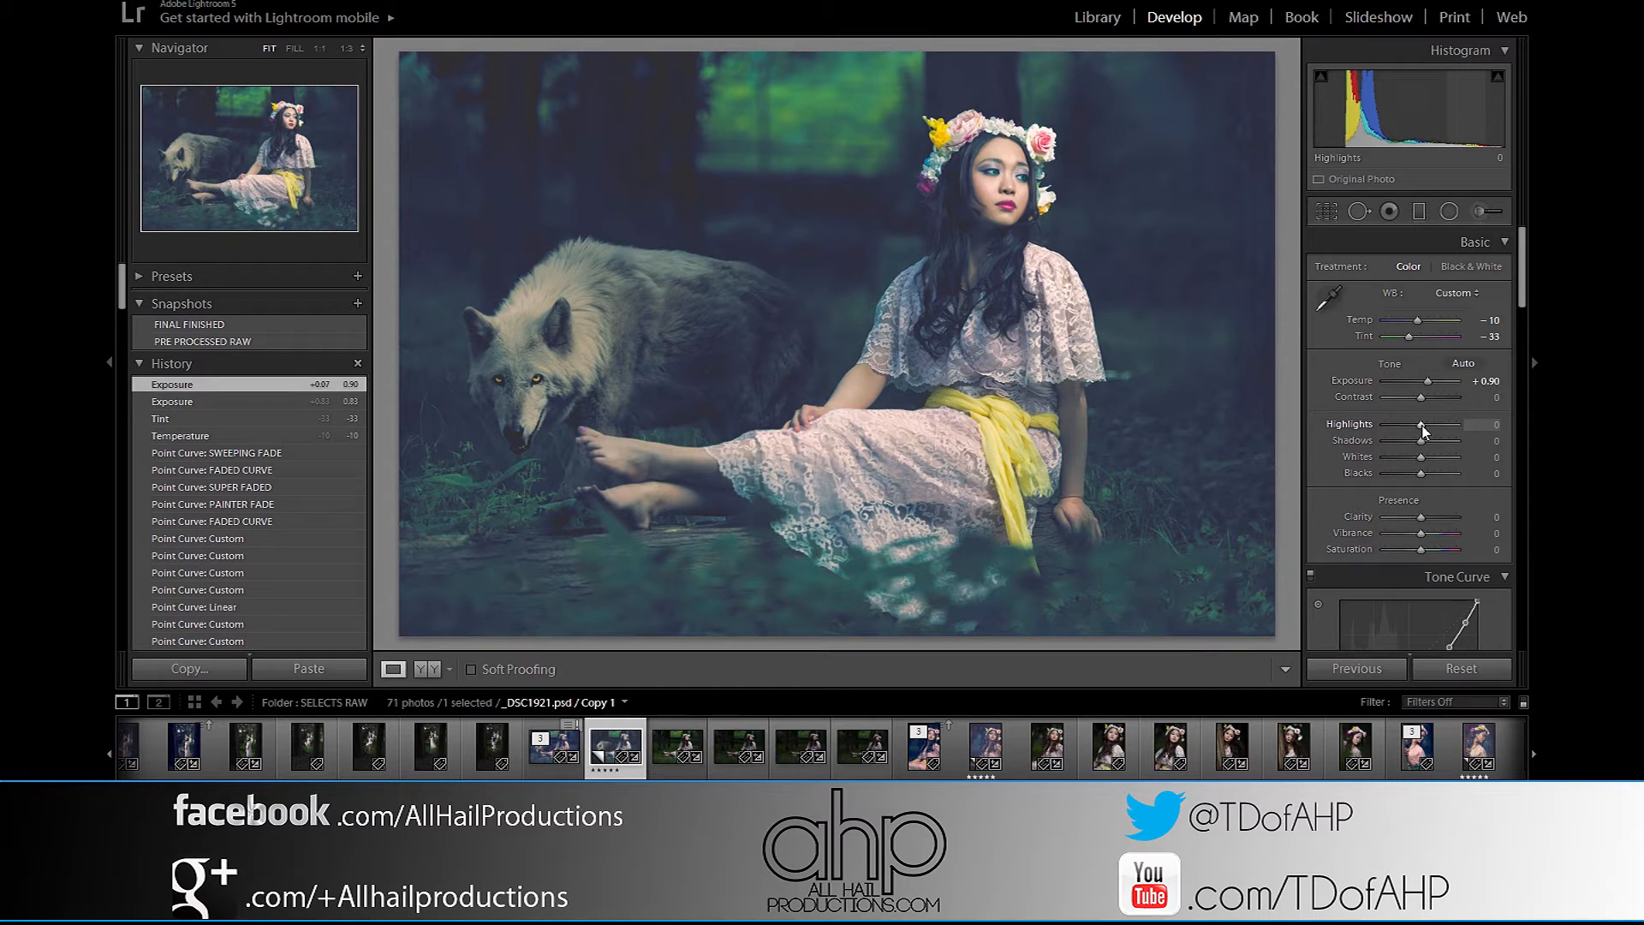
drag(1422, 425, 1404, 428)
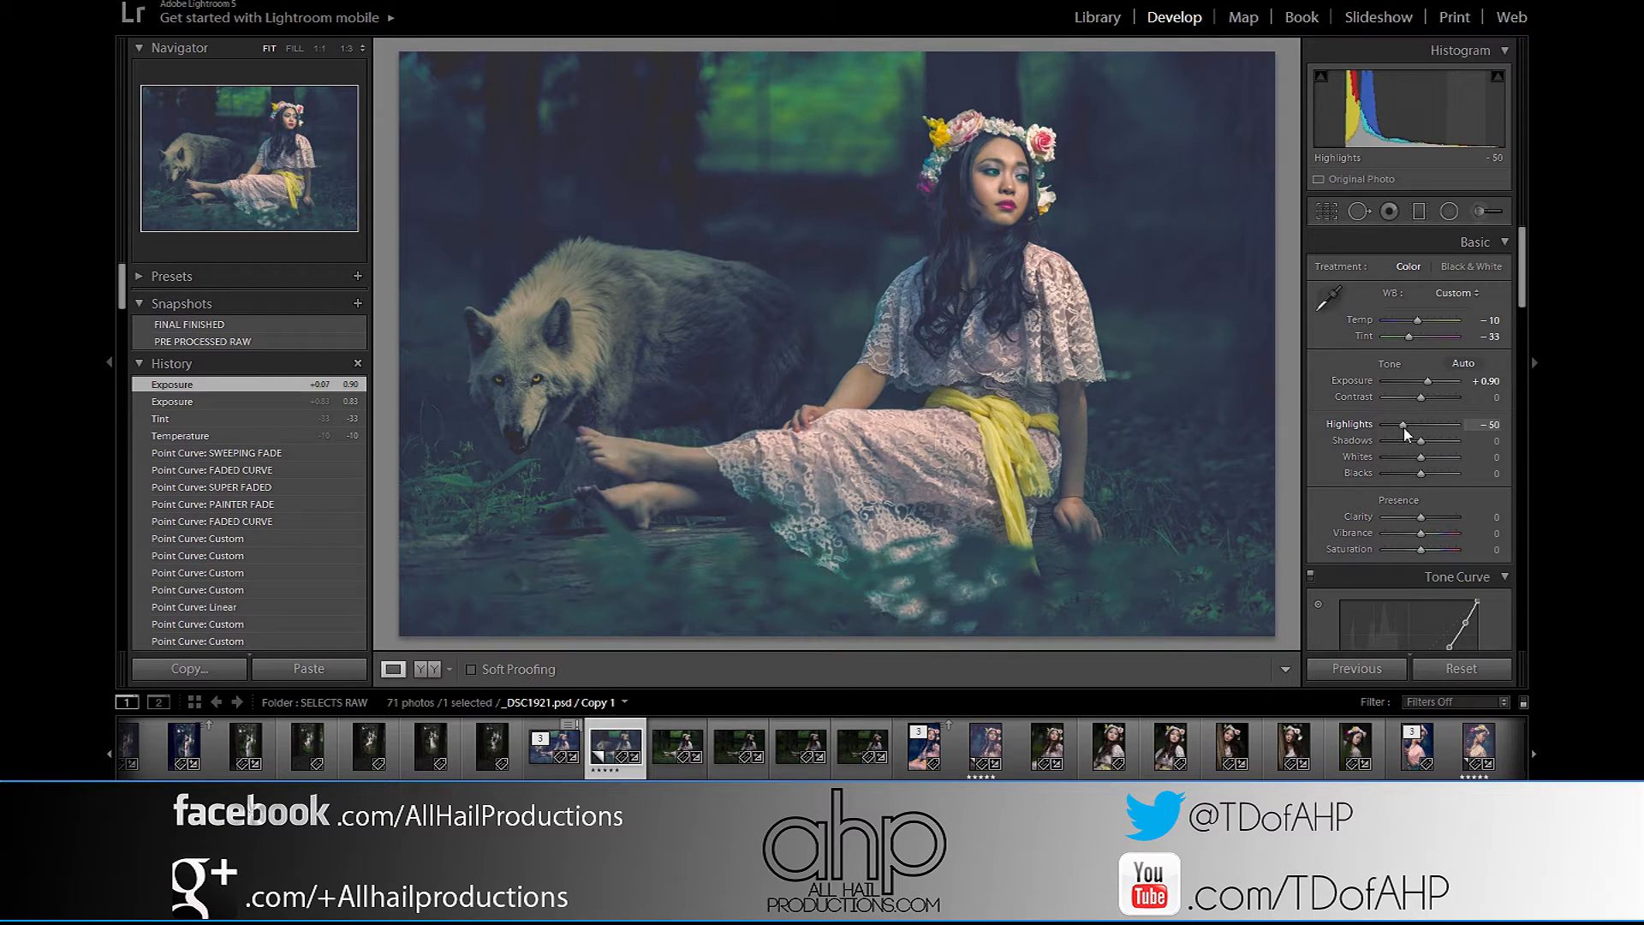
drag(1405, 432, 1405, 433)
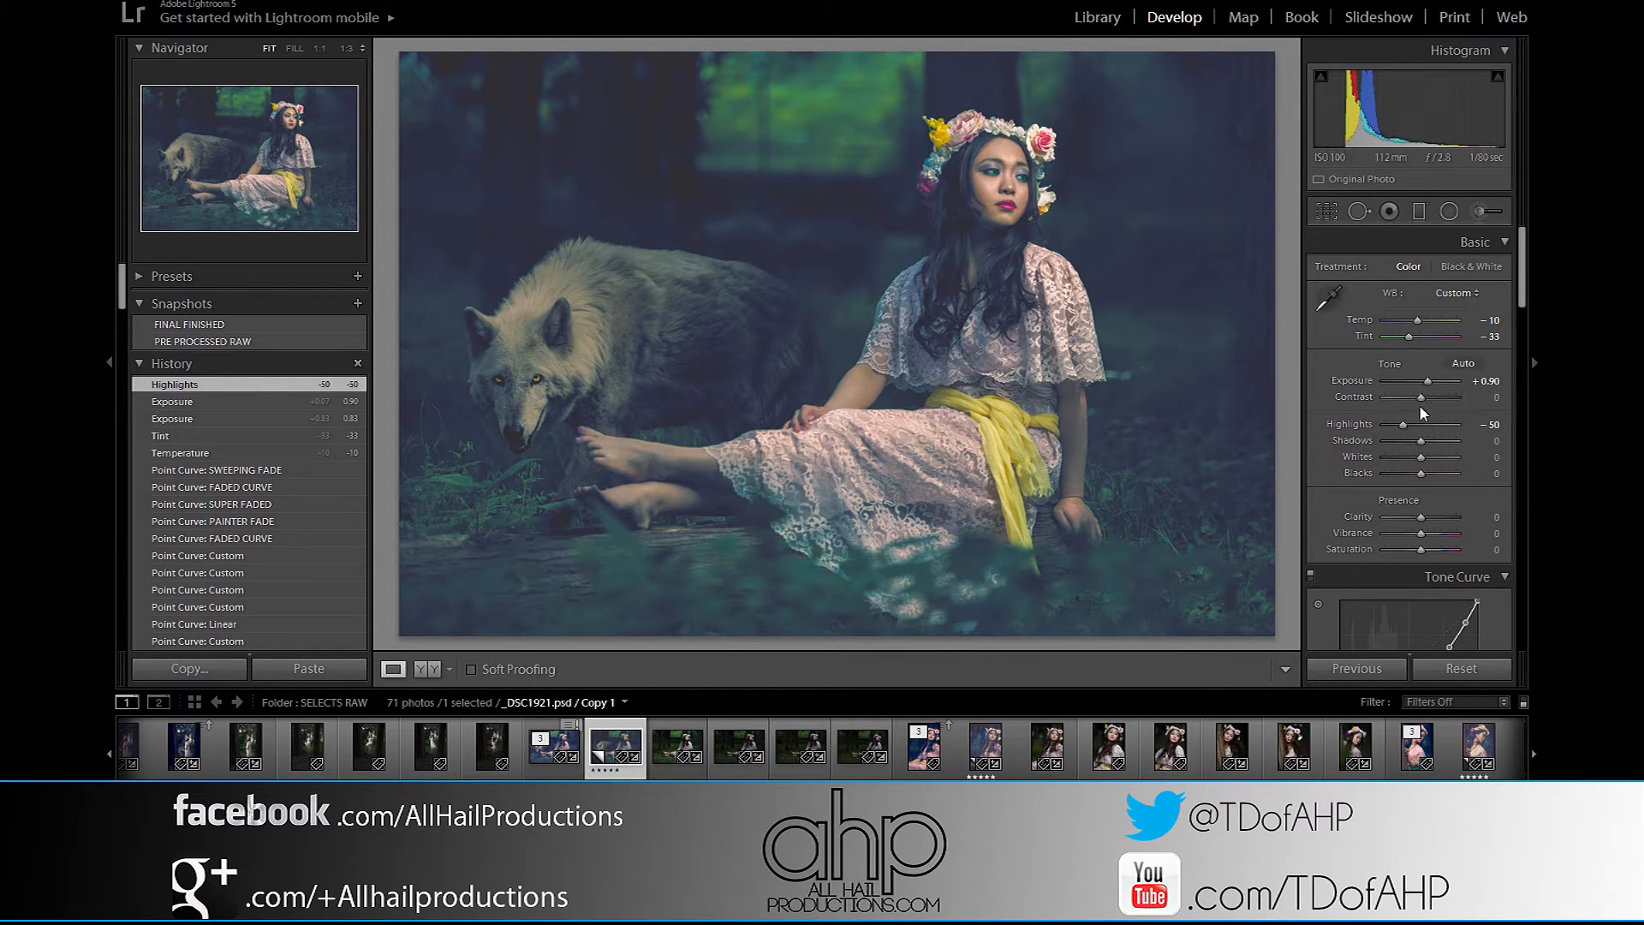
Set the composite's contrast to +74 and its shadows to +100.
drag(1420, 397, 1448, 398)
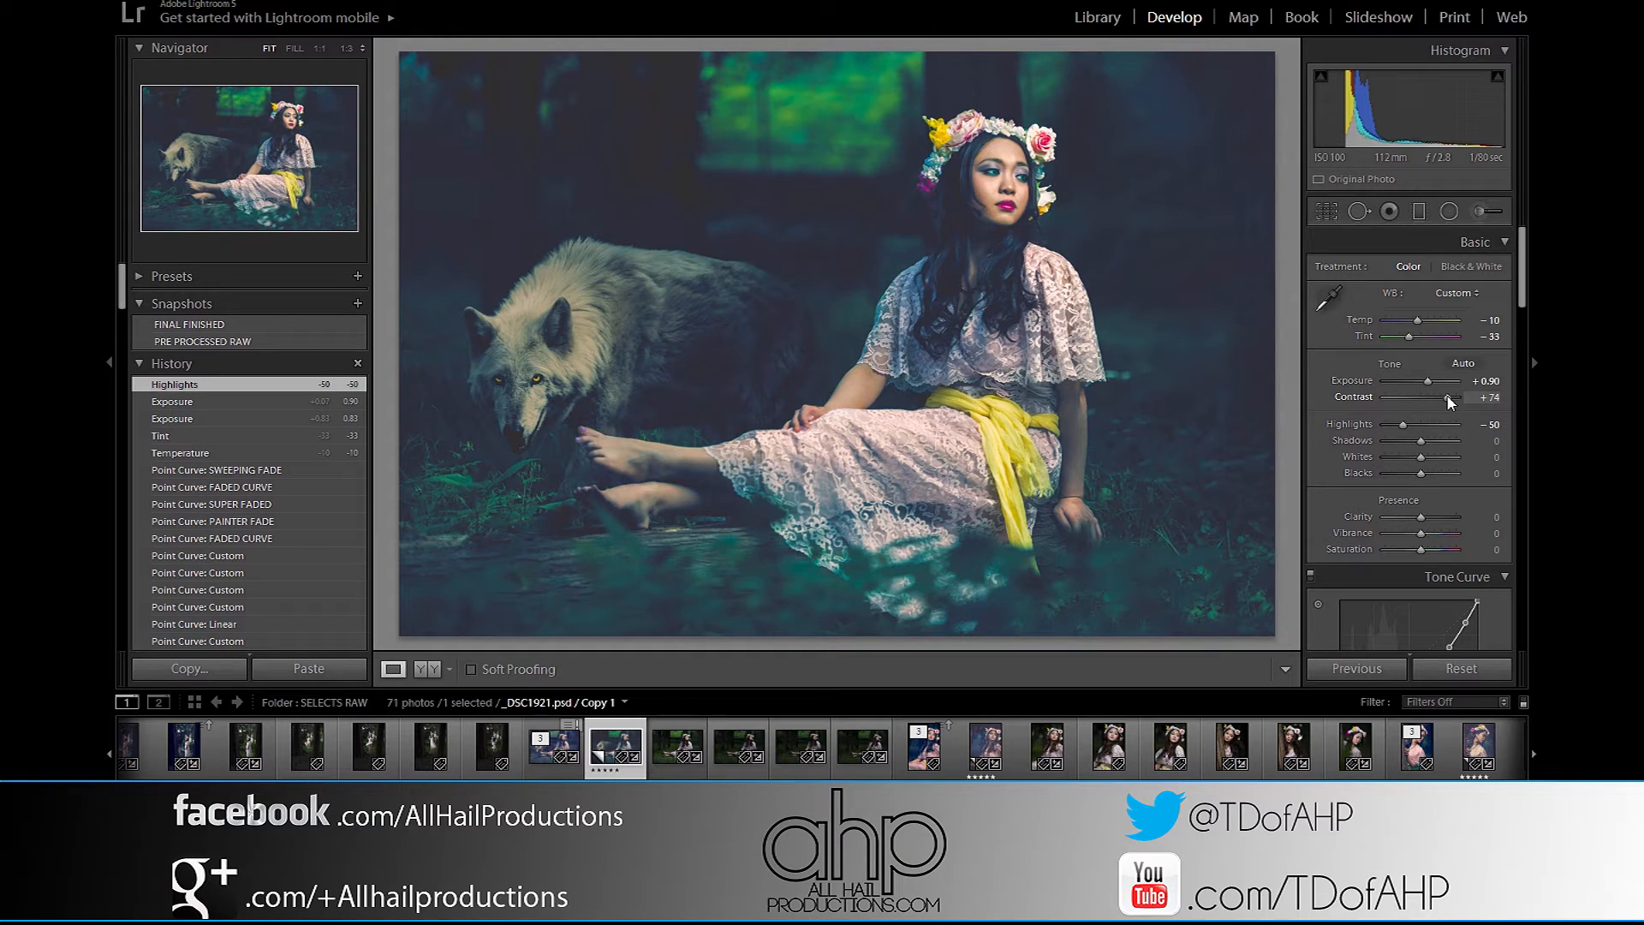
drag(1449, 403, 1448, 402)
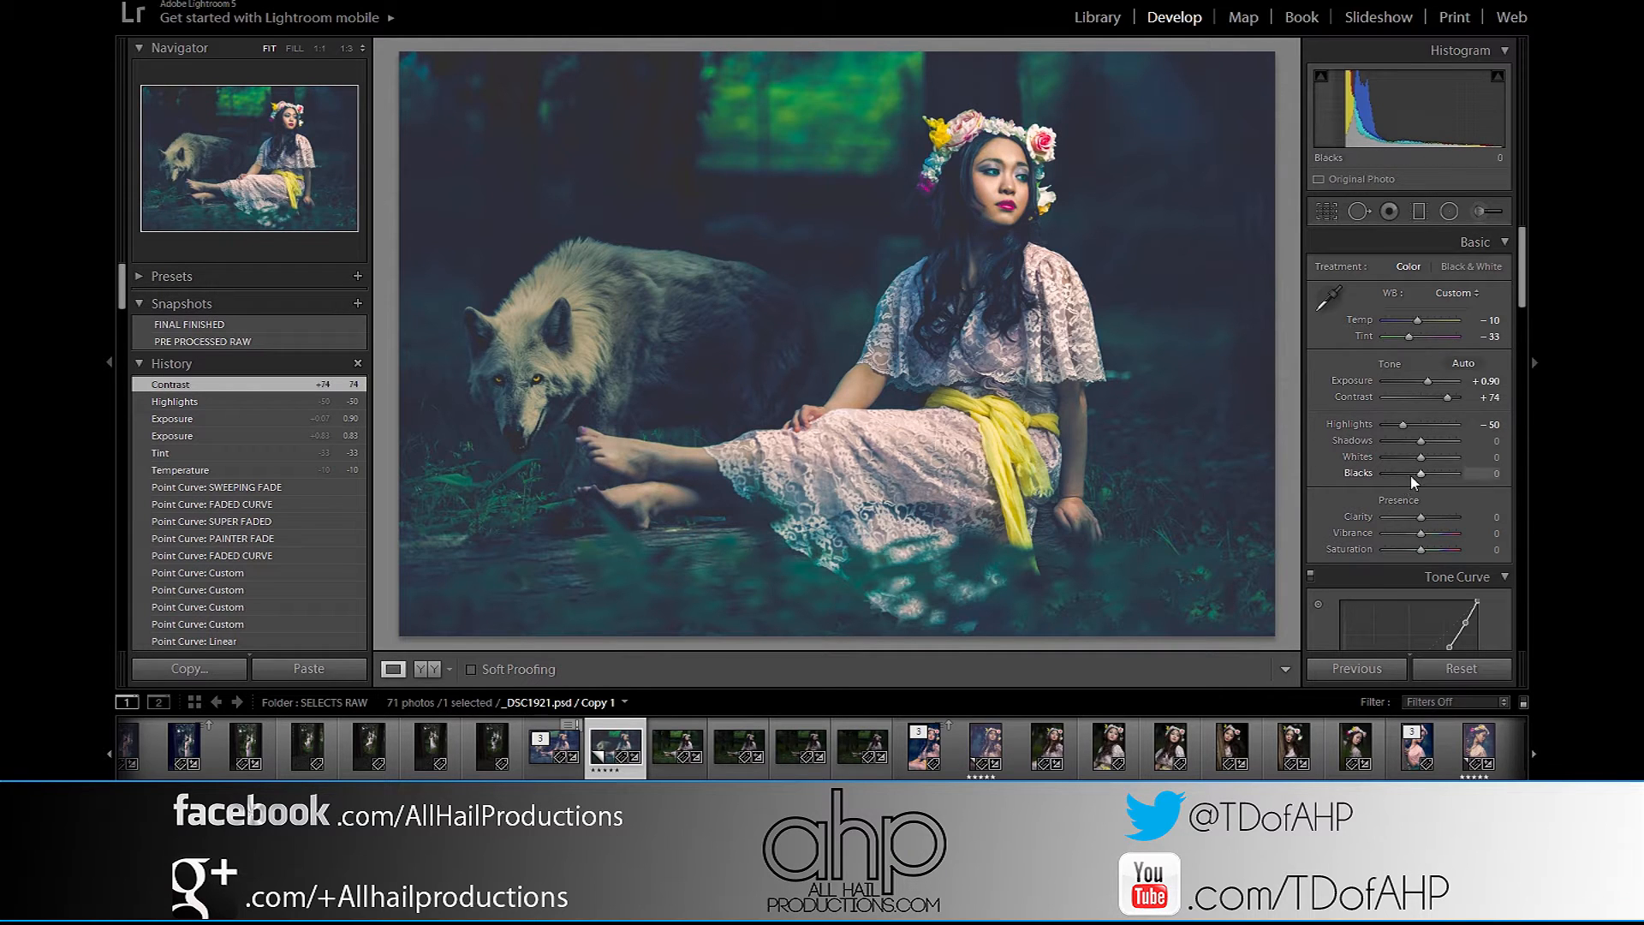
drag(1422, 442, 1462, 451)
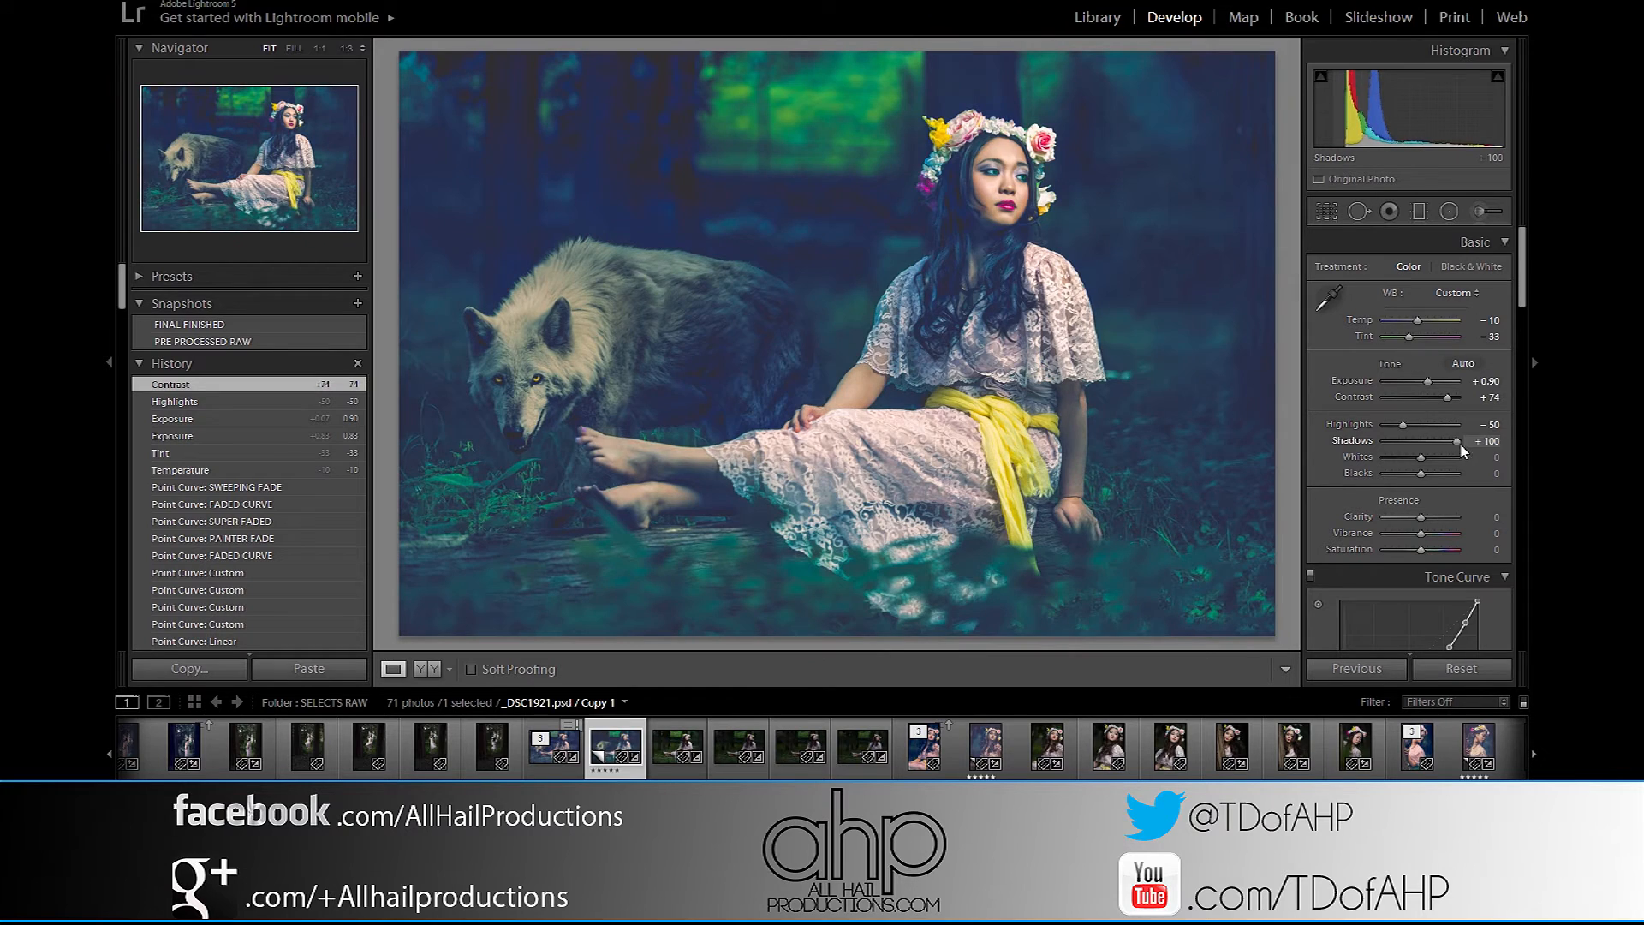
drag(1487, 454, 1487, 452)
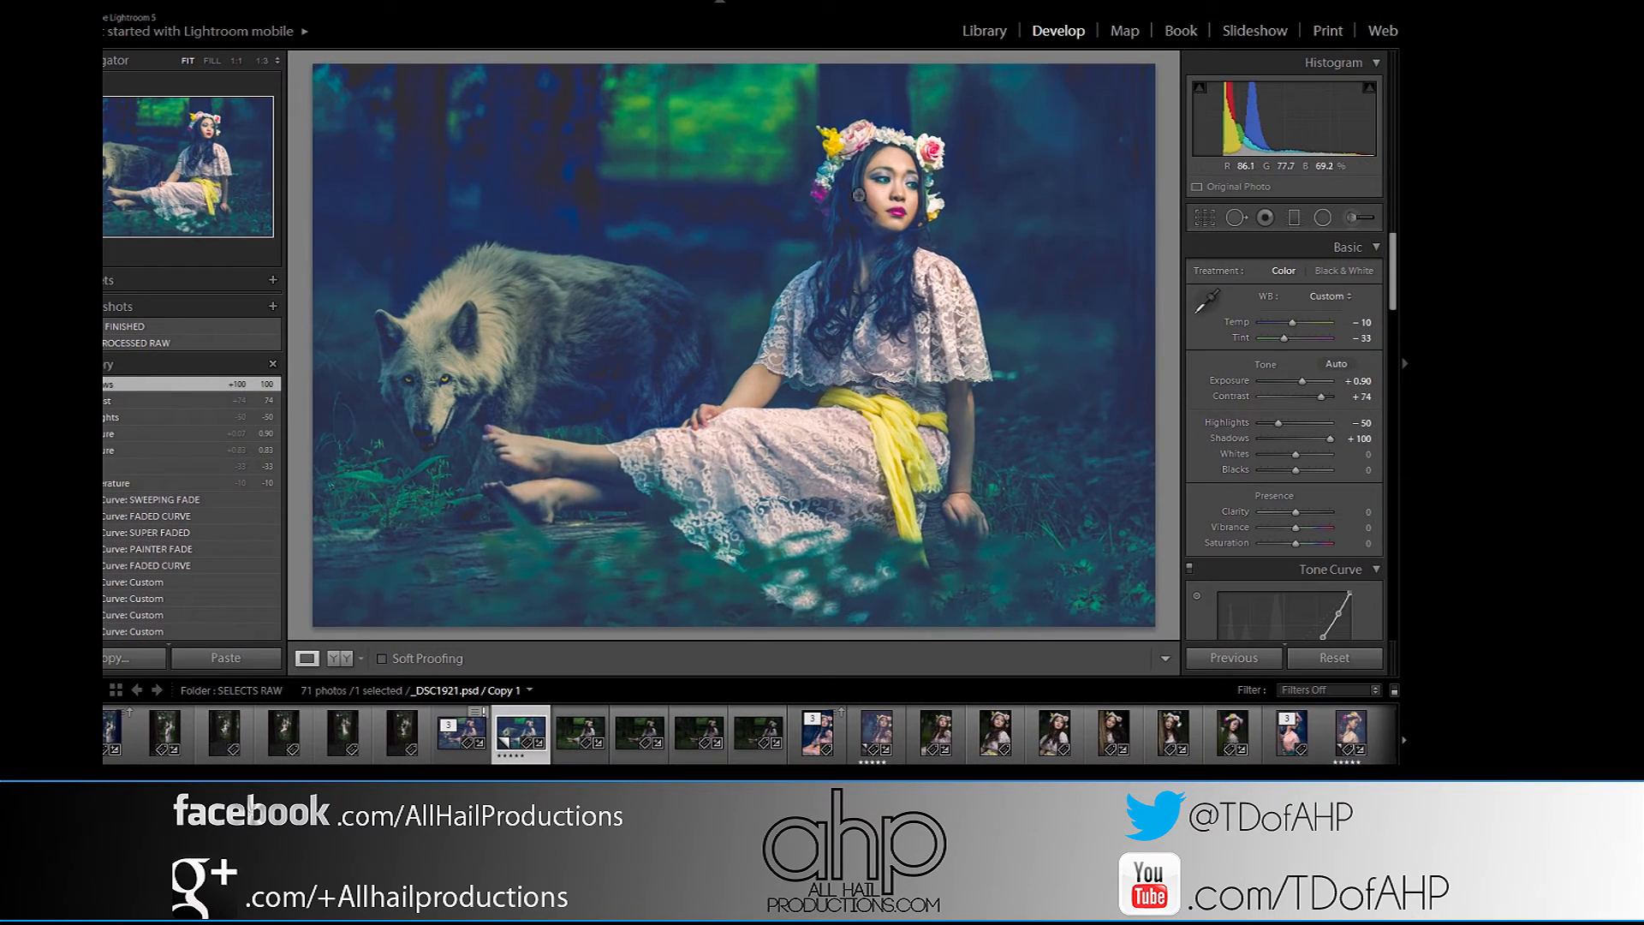
Check the woman's face up close and set the composite's whites to -48 and blacks to +26.
click(859, 195)
drag(965, 234, 660, 324)
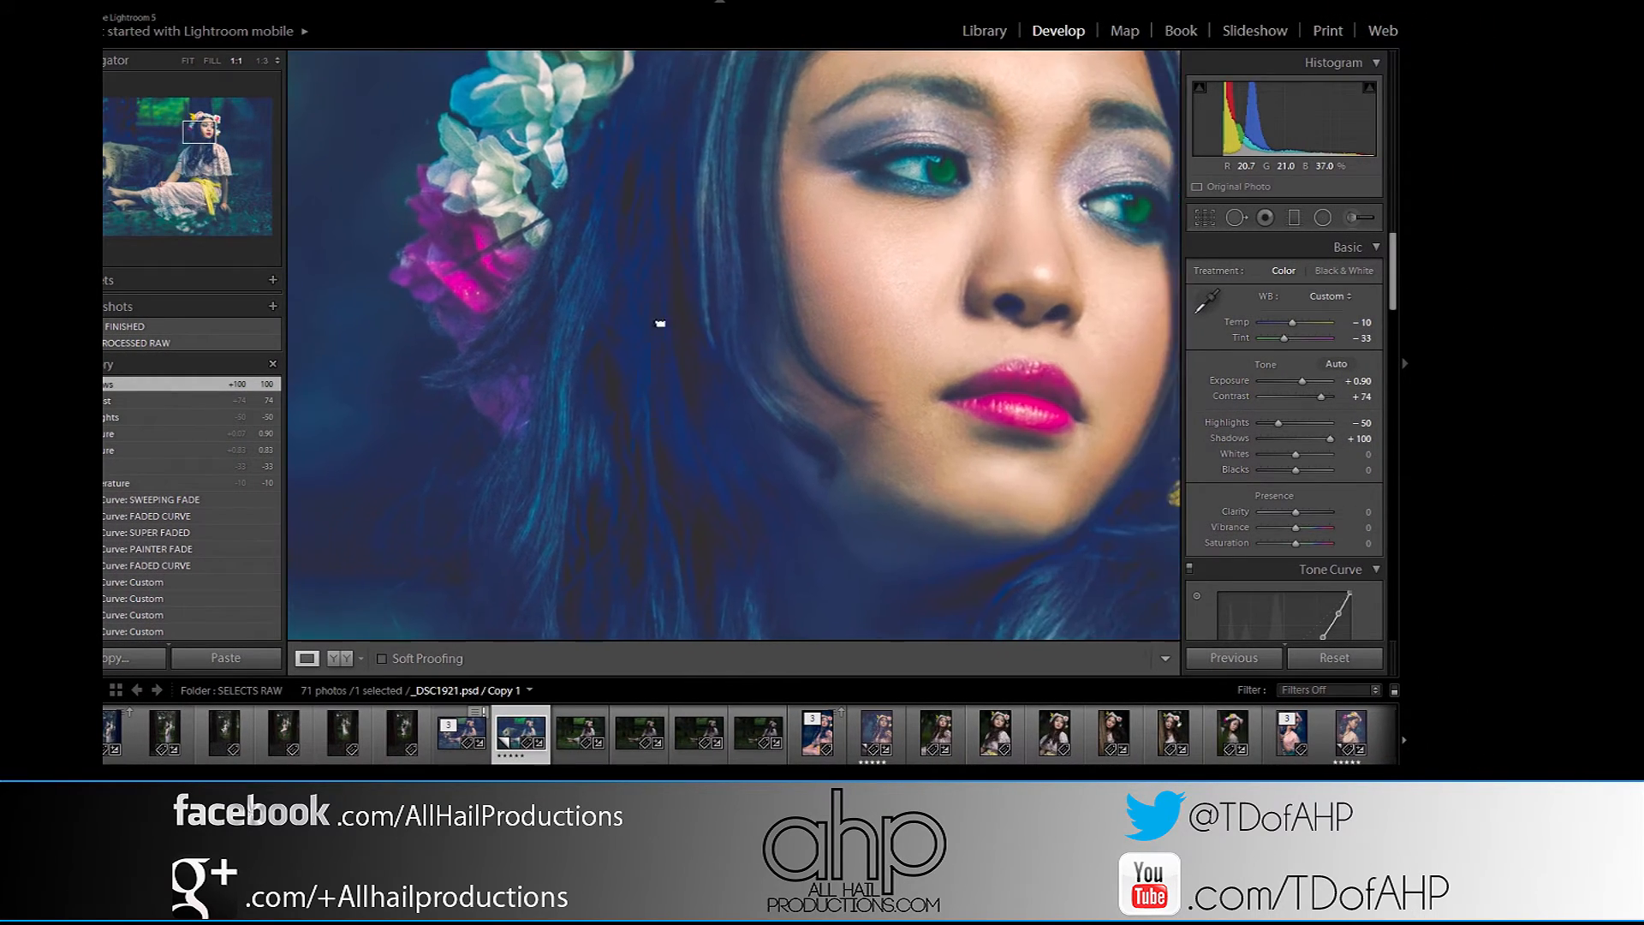
click(262, 60)
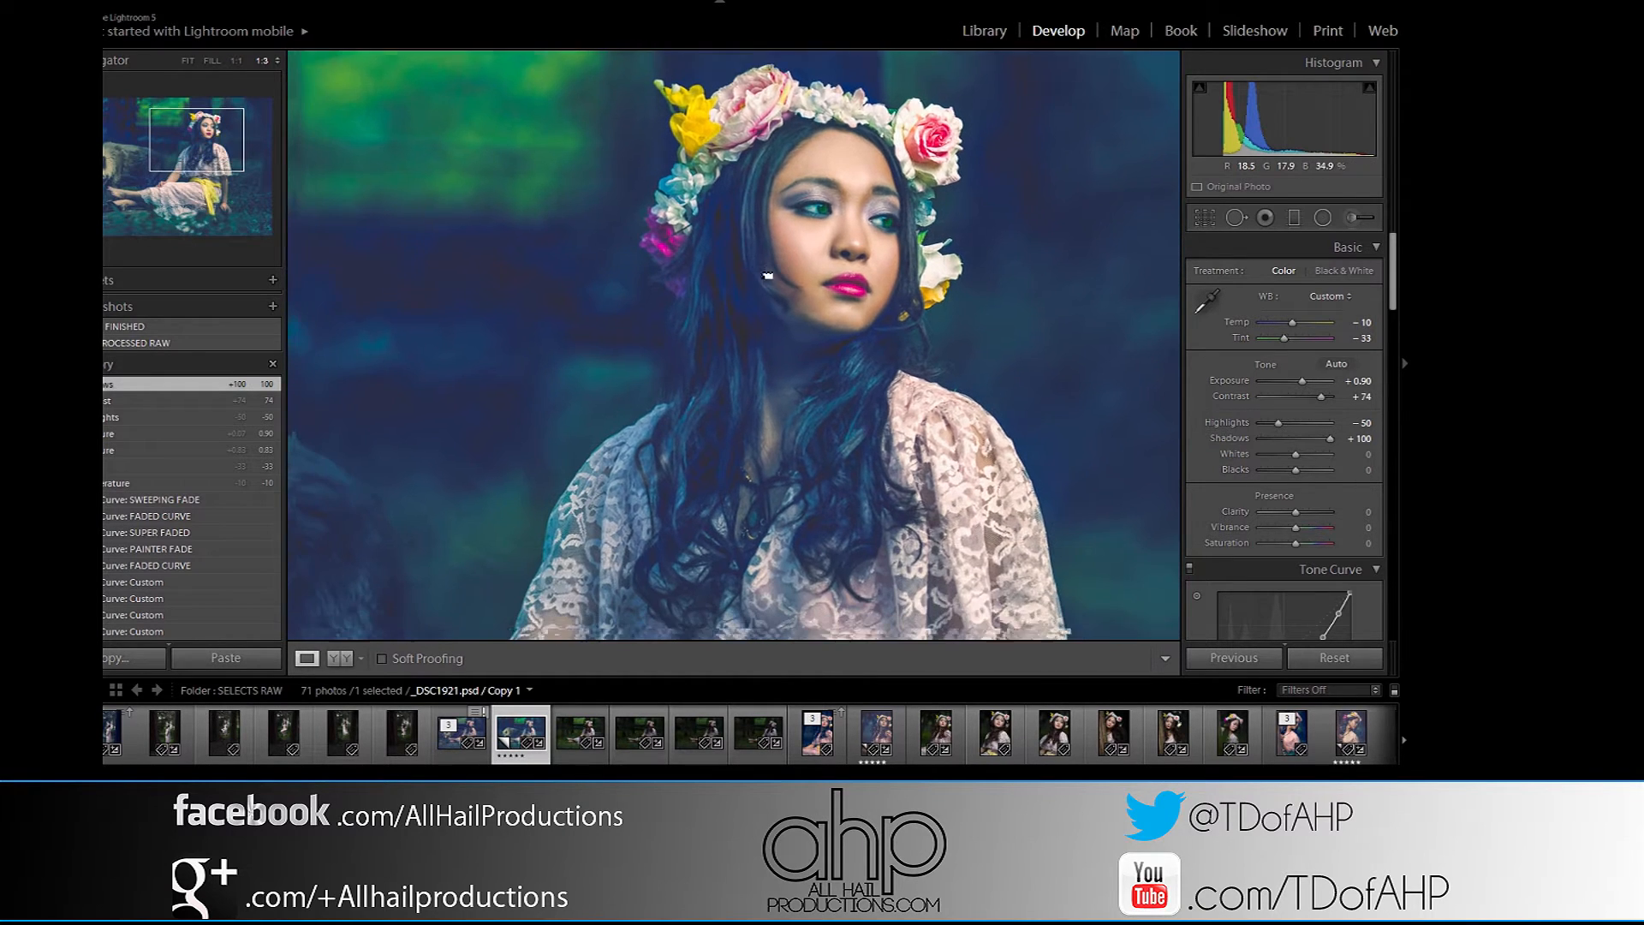
click(713, 404)
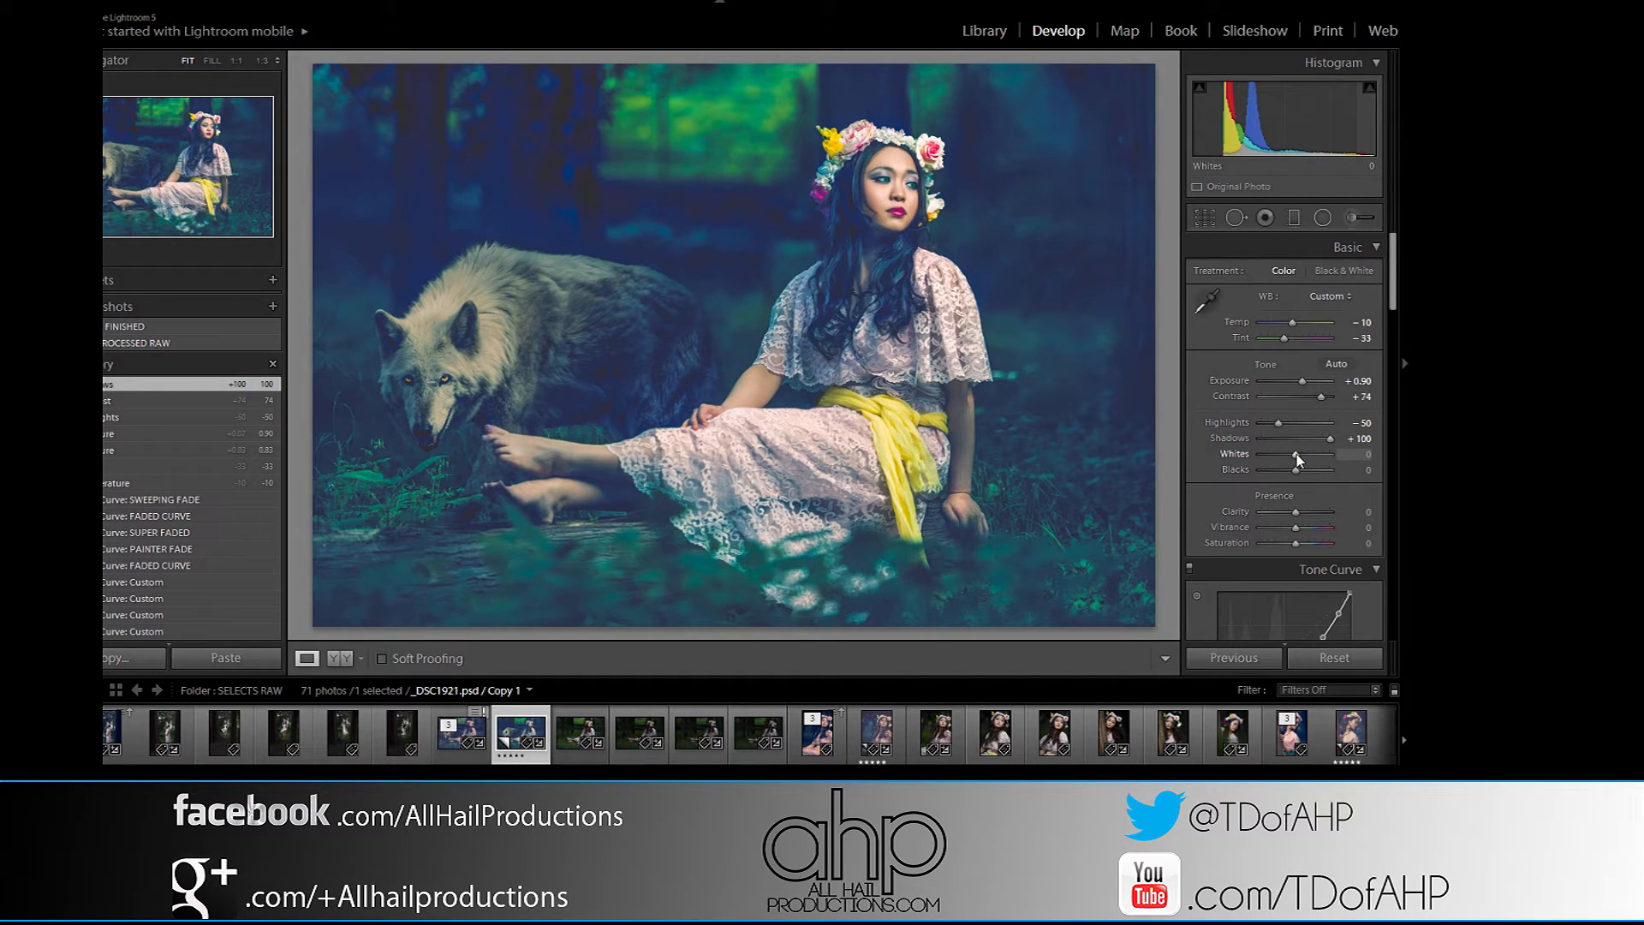
drag(1295, 458, 1281, 457)
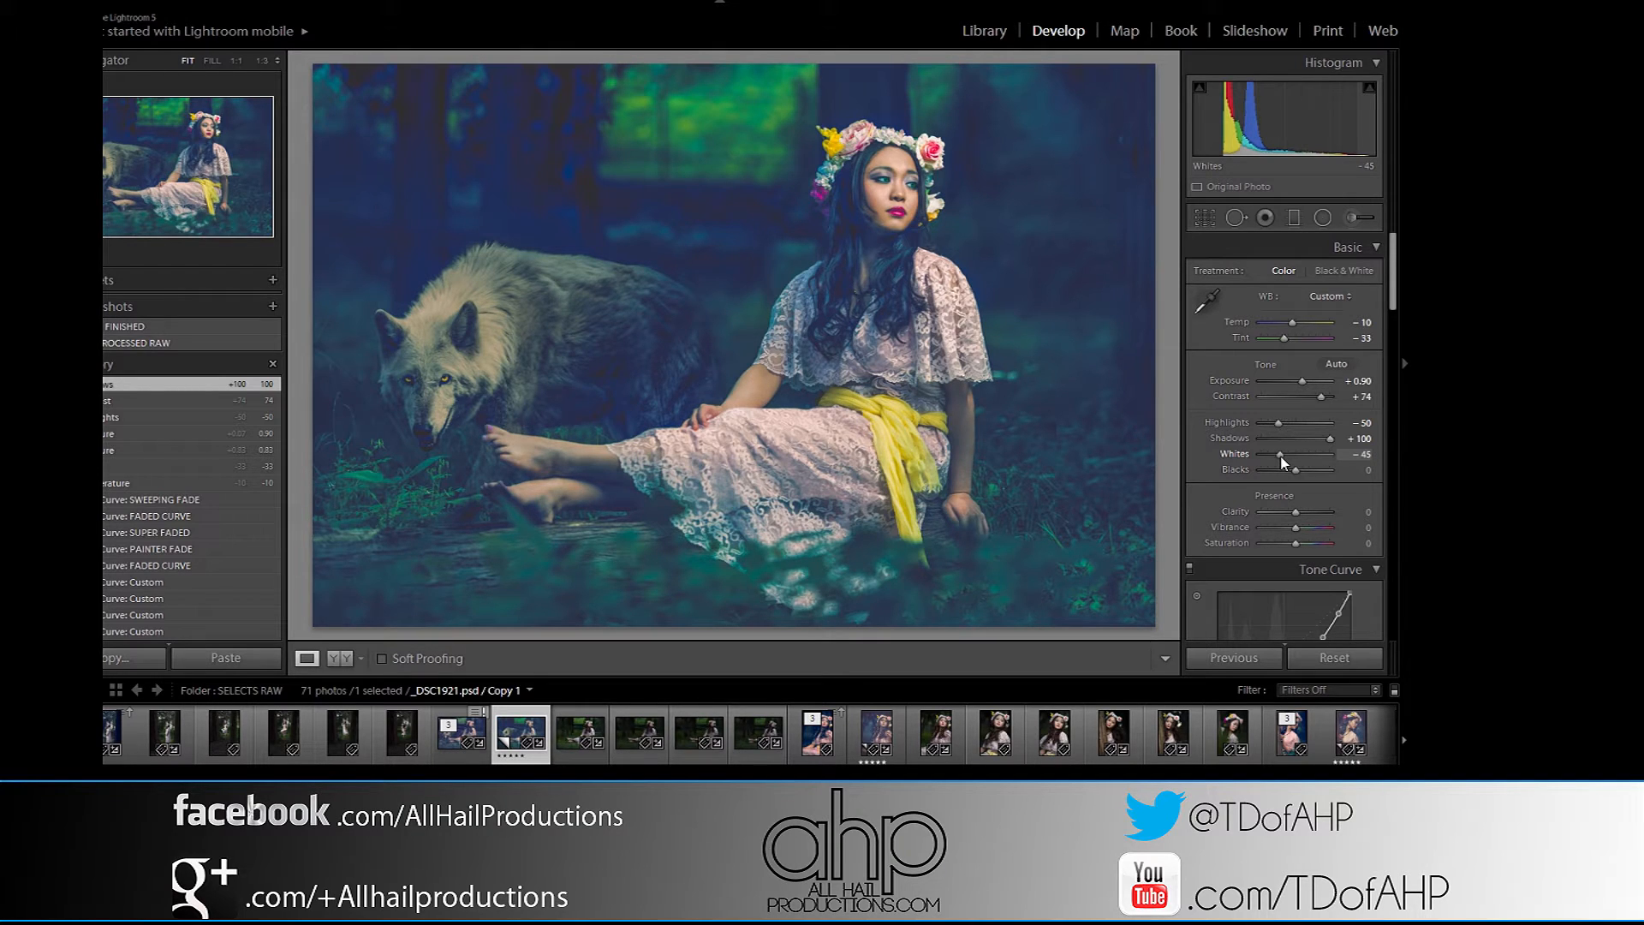
drag(1281, 457, 1281, 457)
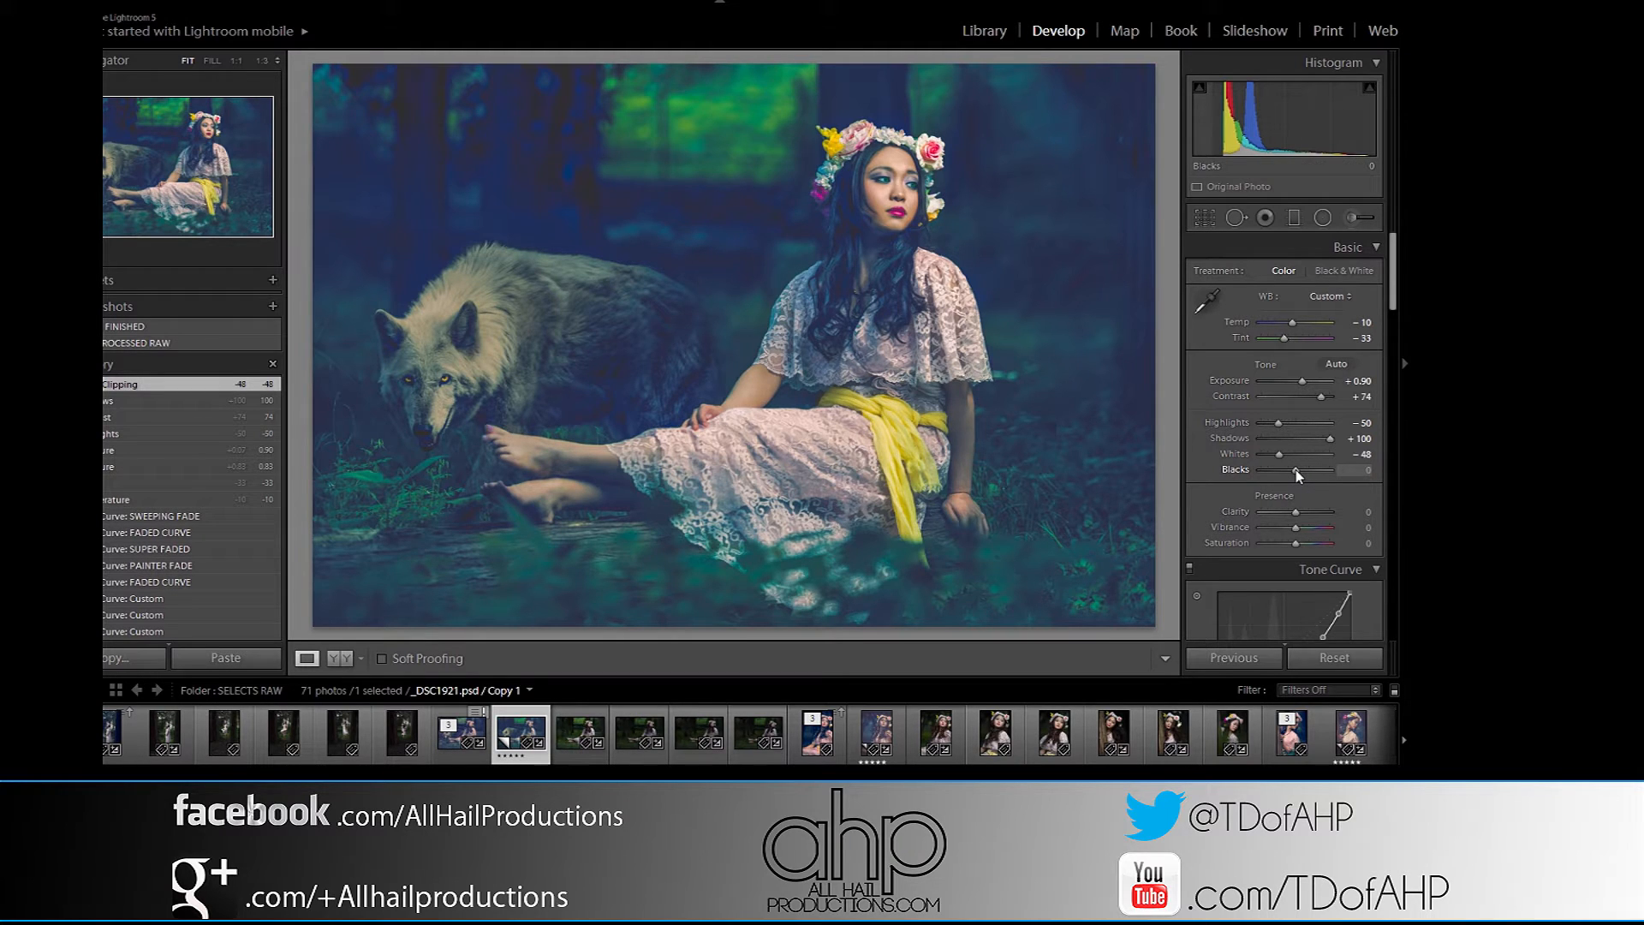
drag(1297, 470, 1303, 466)
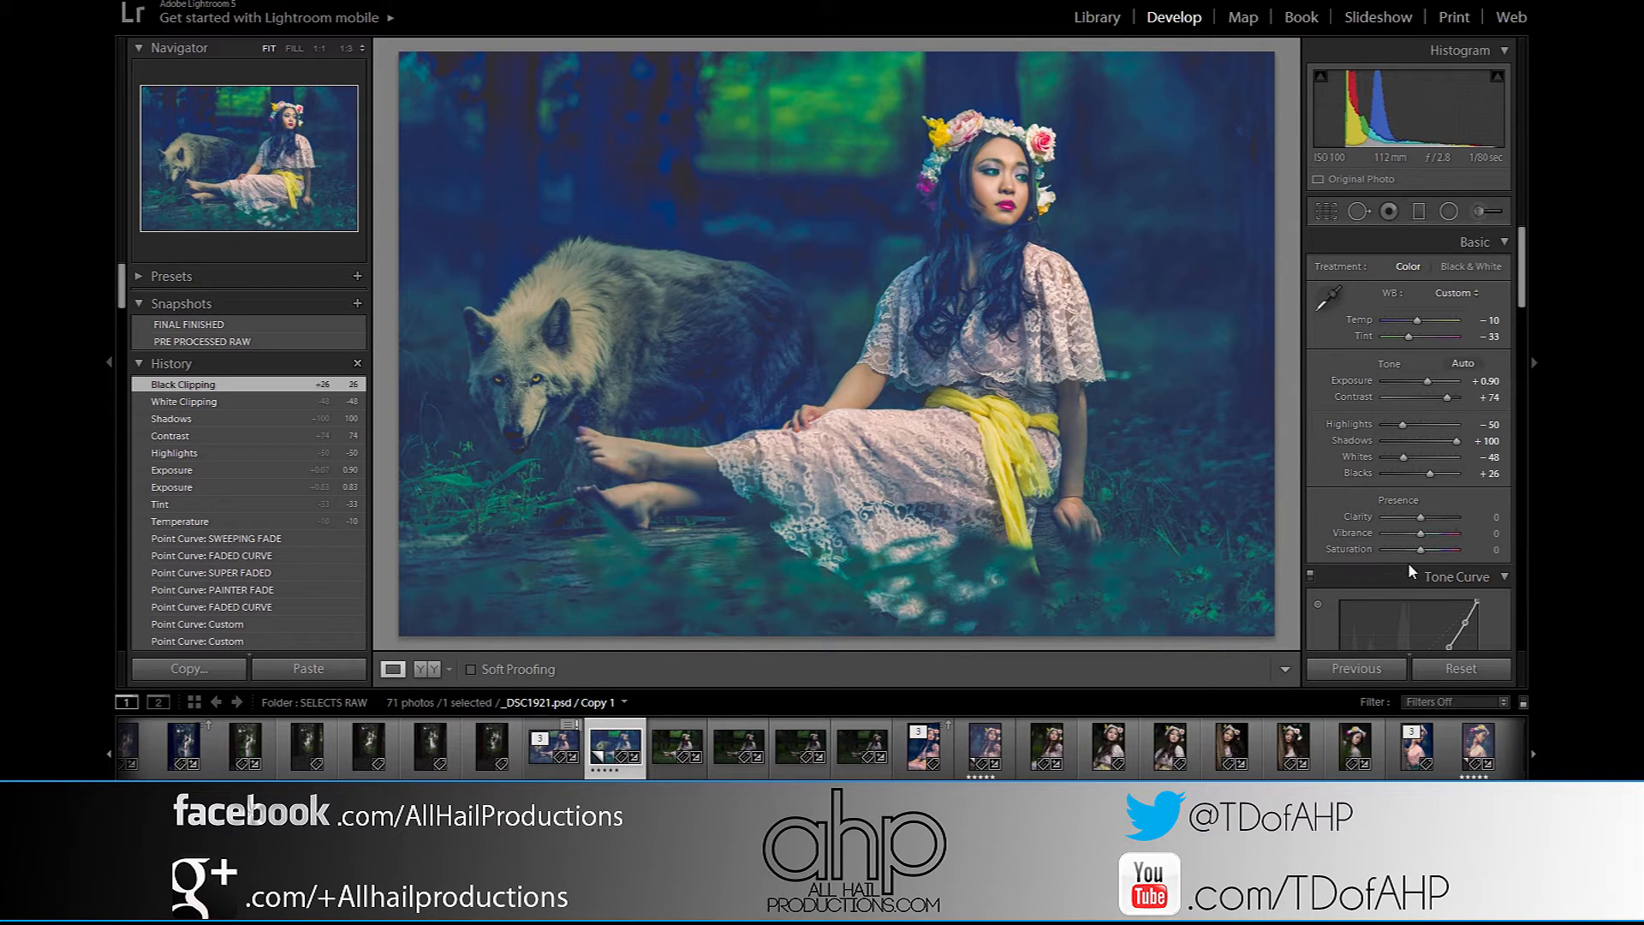
Set saturation to -31, vibrance to -17 and clarity to +17, and check the wolf and the woman up close.
drag(1419, 555, 1409, 552)
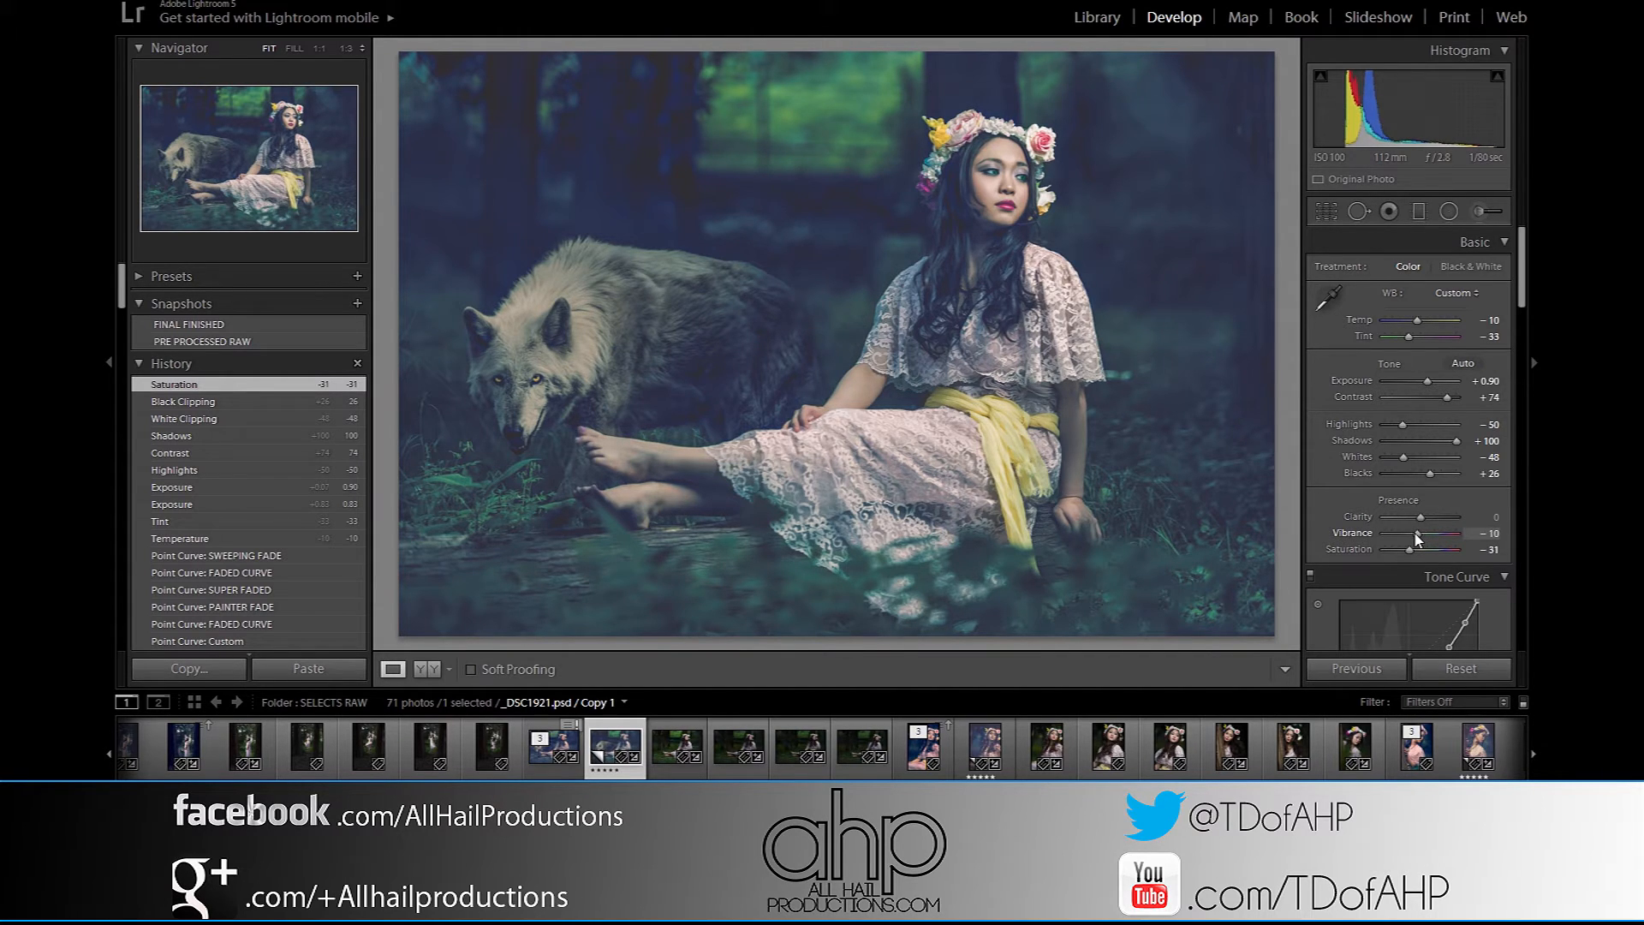
drag(1413, 533, 1415, 536)
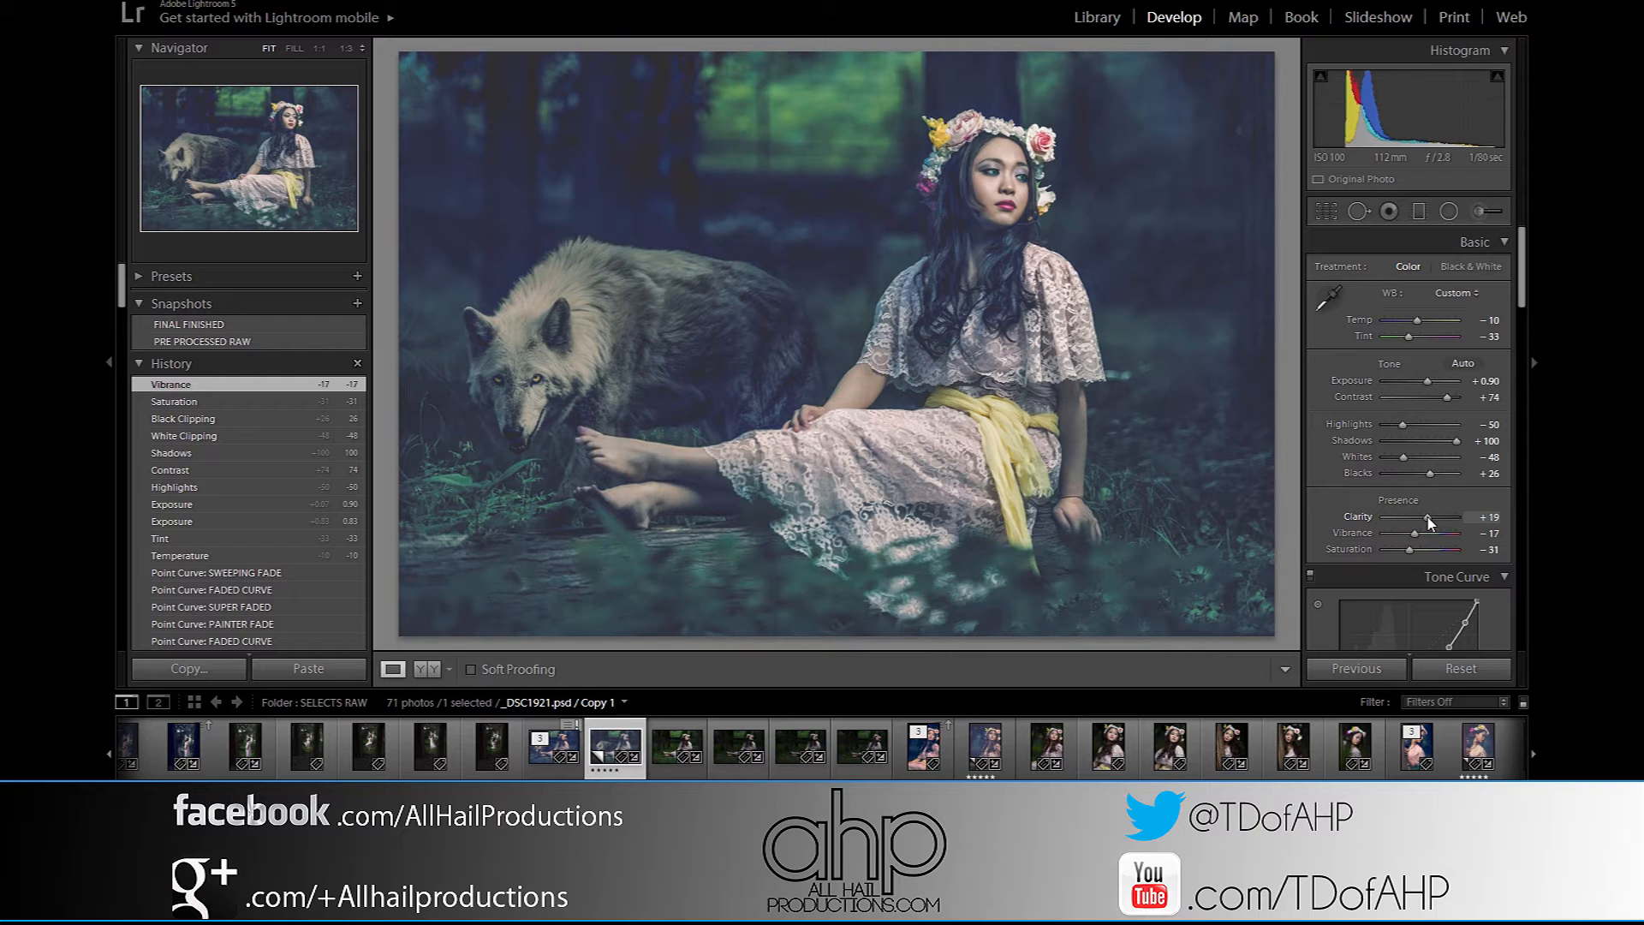
drag(1428, 523, 1428, 522)
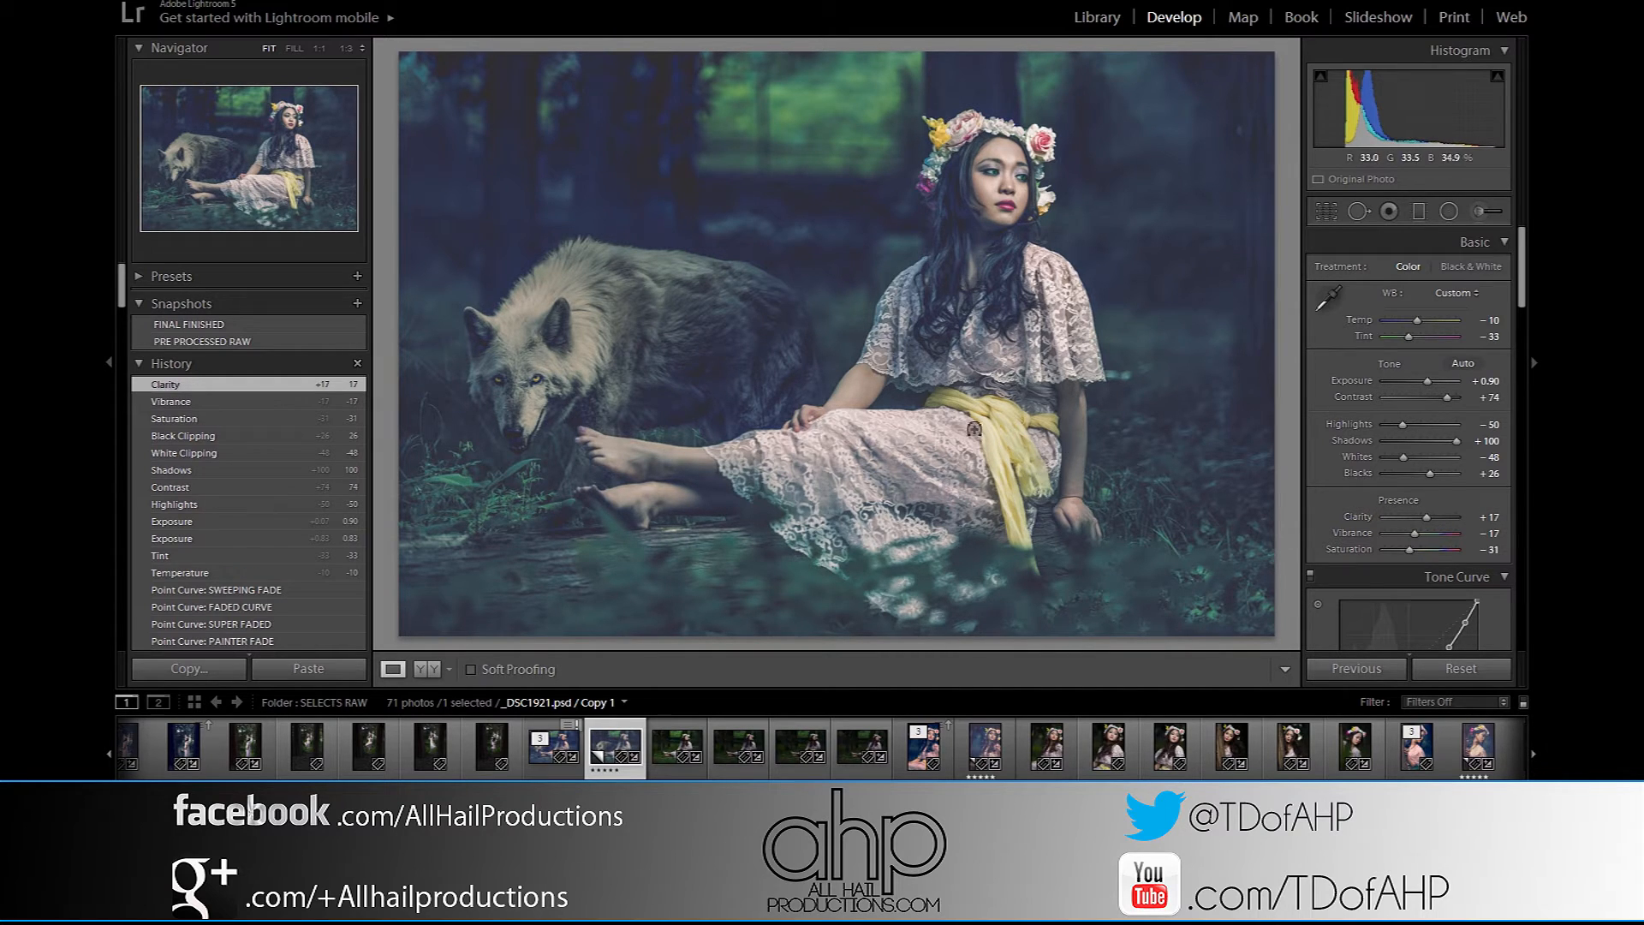
click(510, 387)
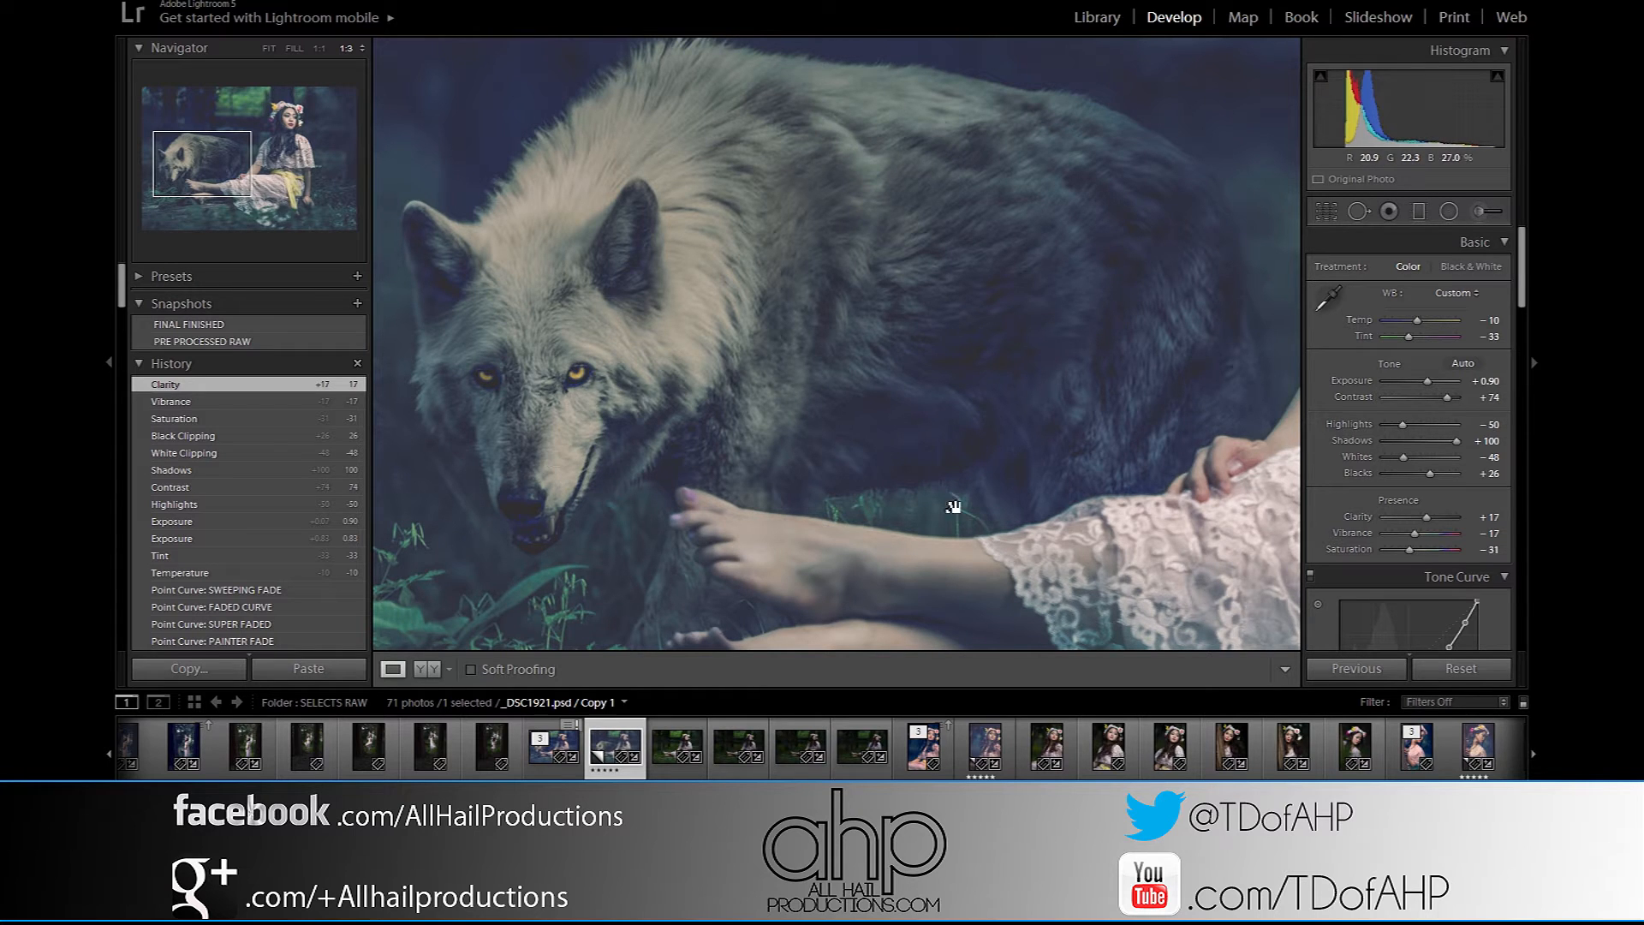
drag(1172, 484, 435, 654)
drag(752, 260, 694, 507)
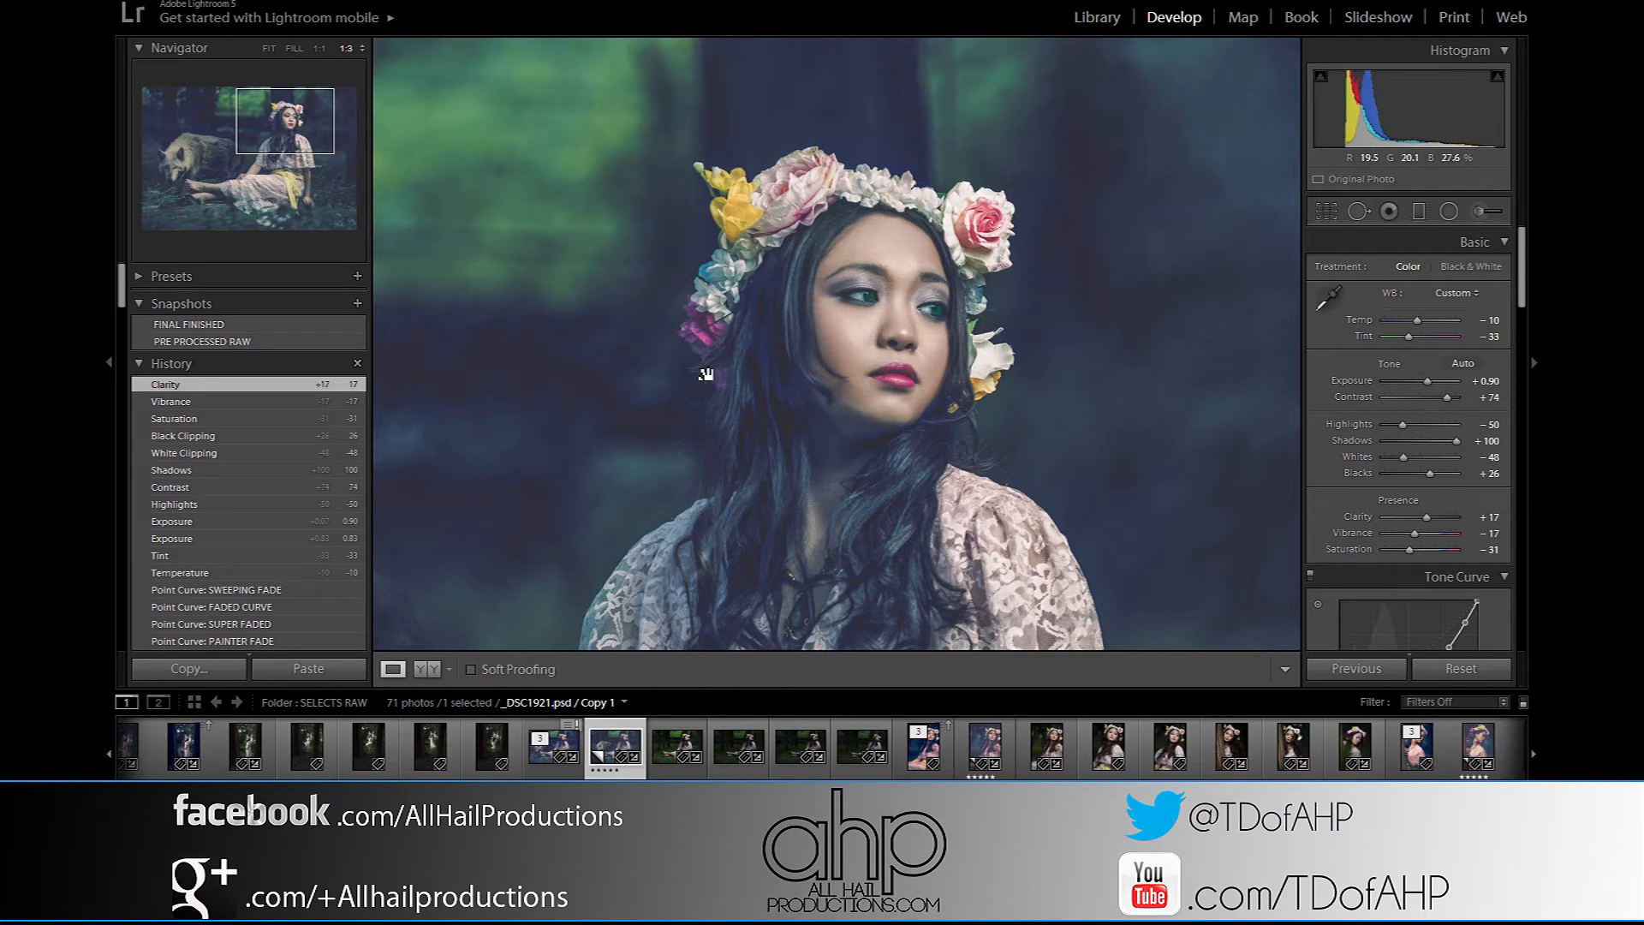
click(754, 403)
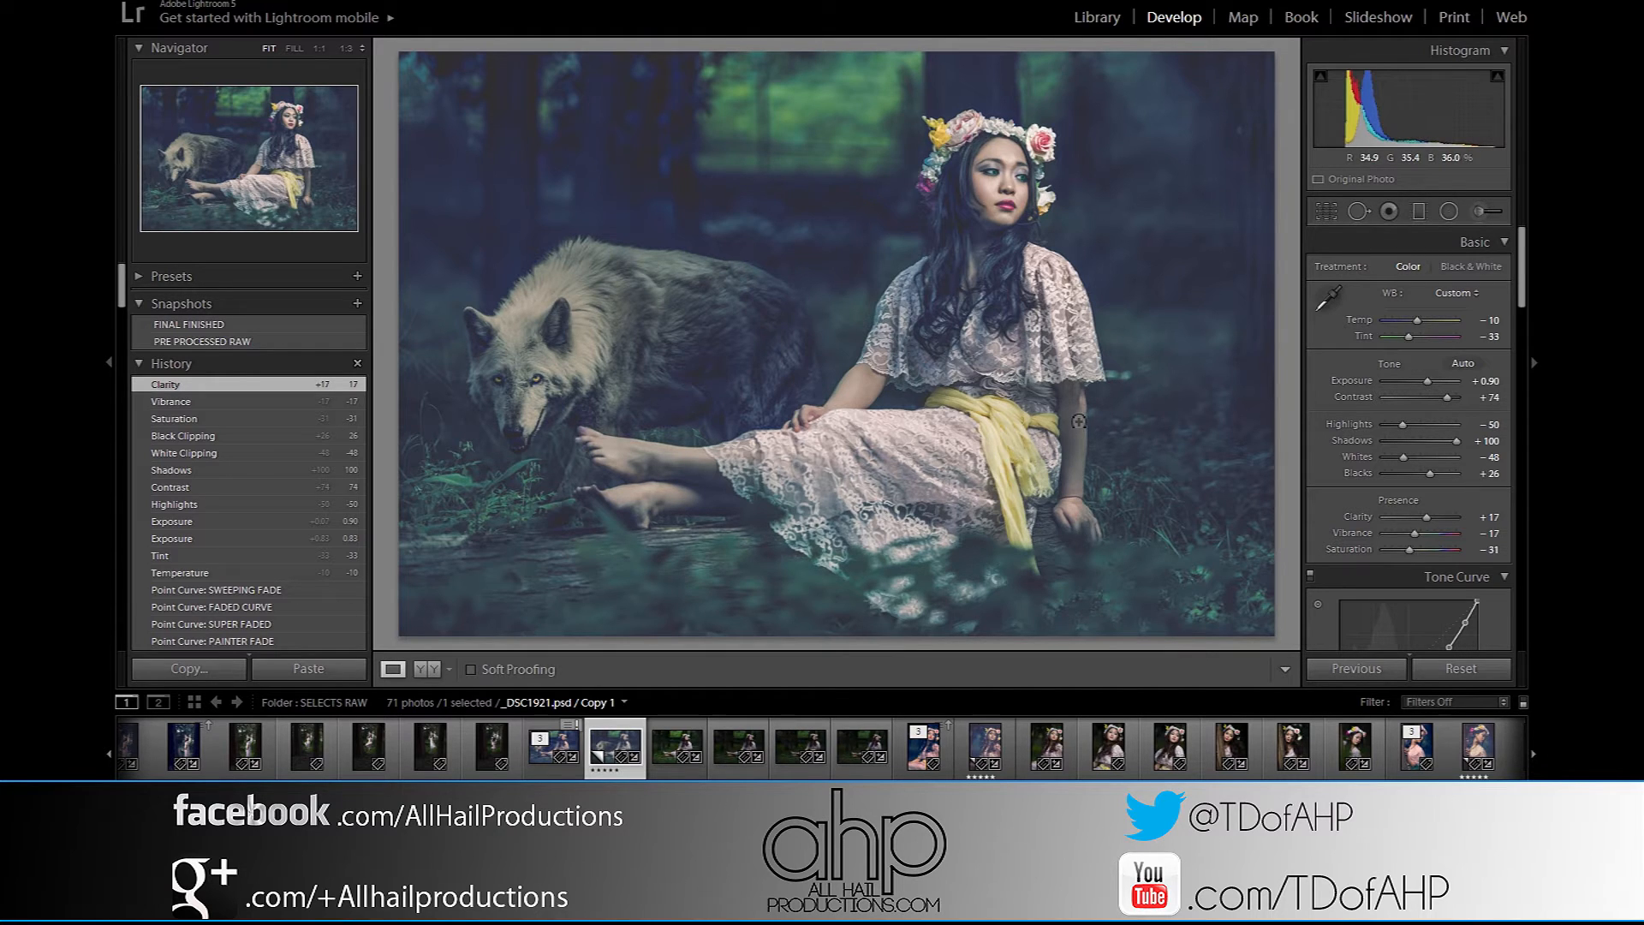
Set the HSL saturation of red to -18, orange to -13, yellow to +36, green to -47 and aqua to -27.
drag(1518, 262, 1525, 366)
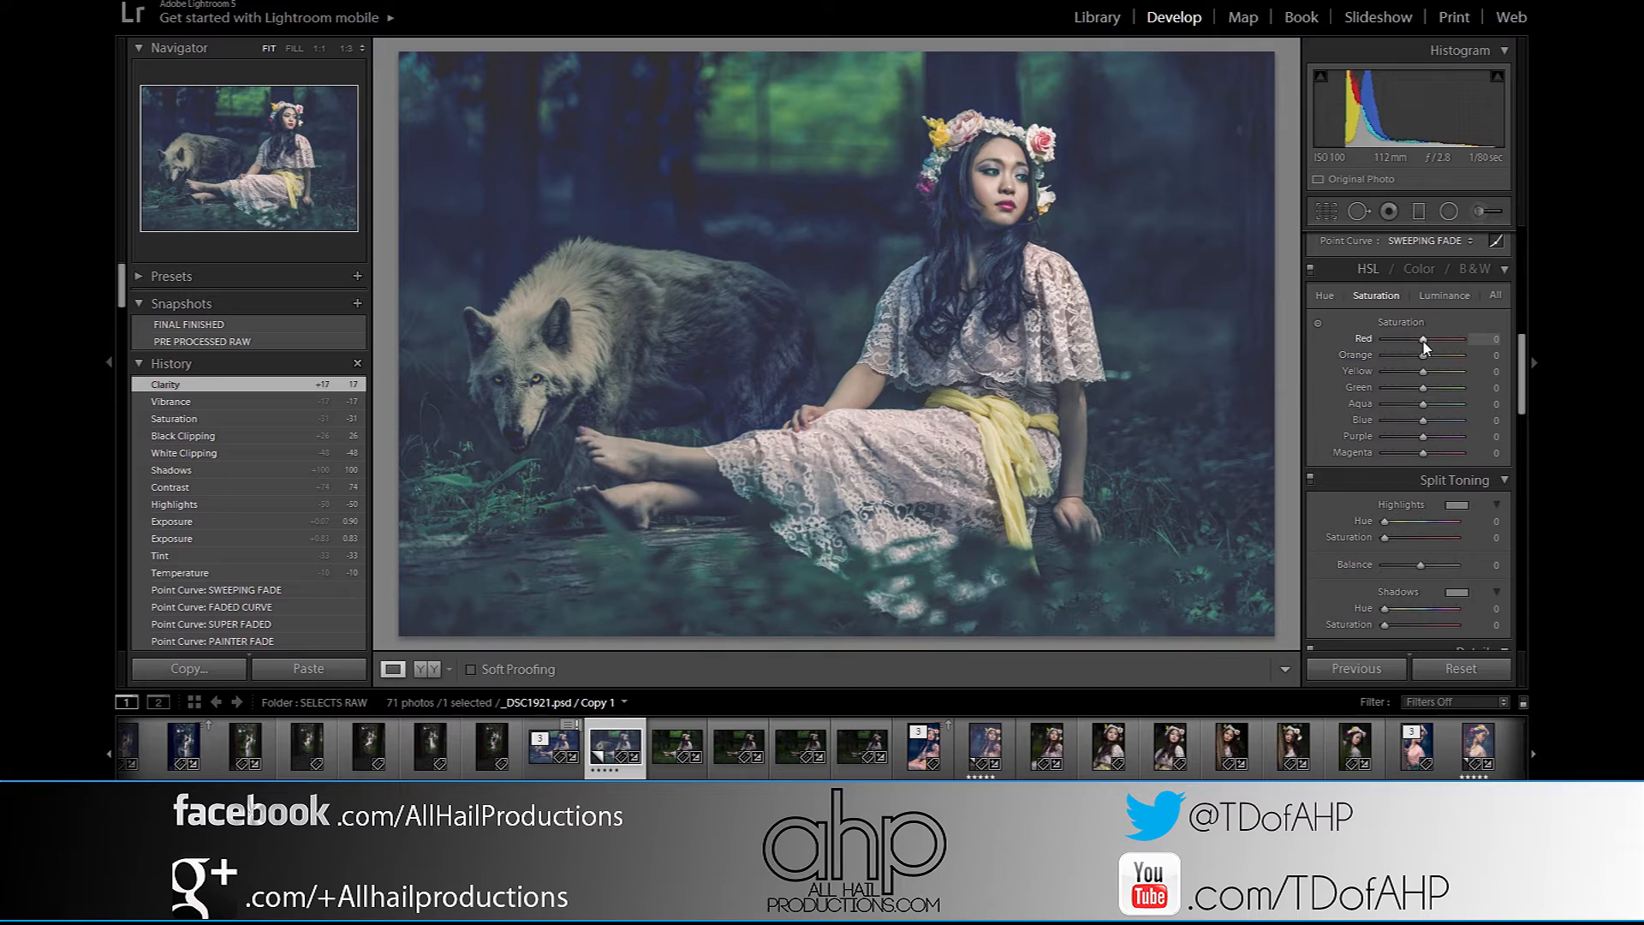
drag(1424, 342, 1419, 341)
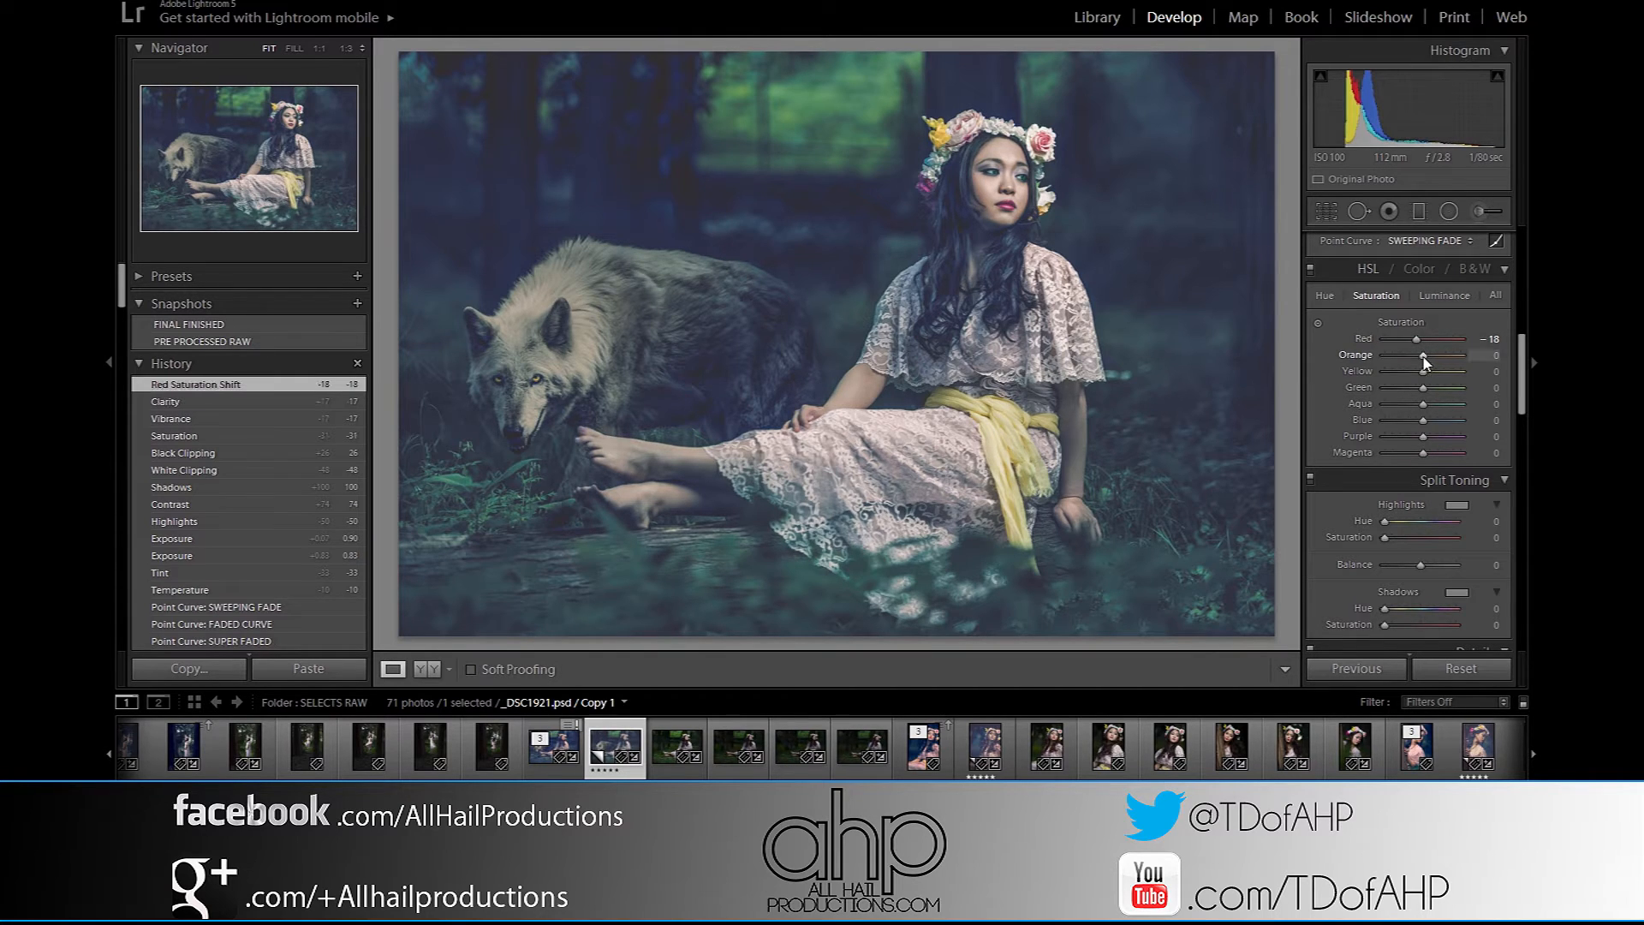
drag(1422, 363, 1417, 362)
drag(1421, 364, 1420, 363)
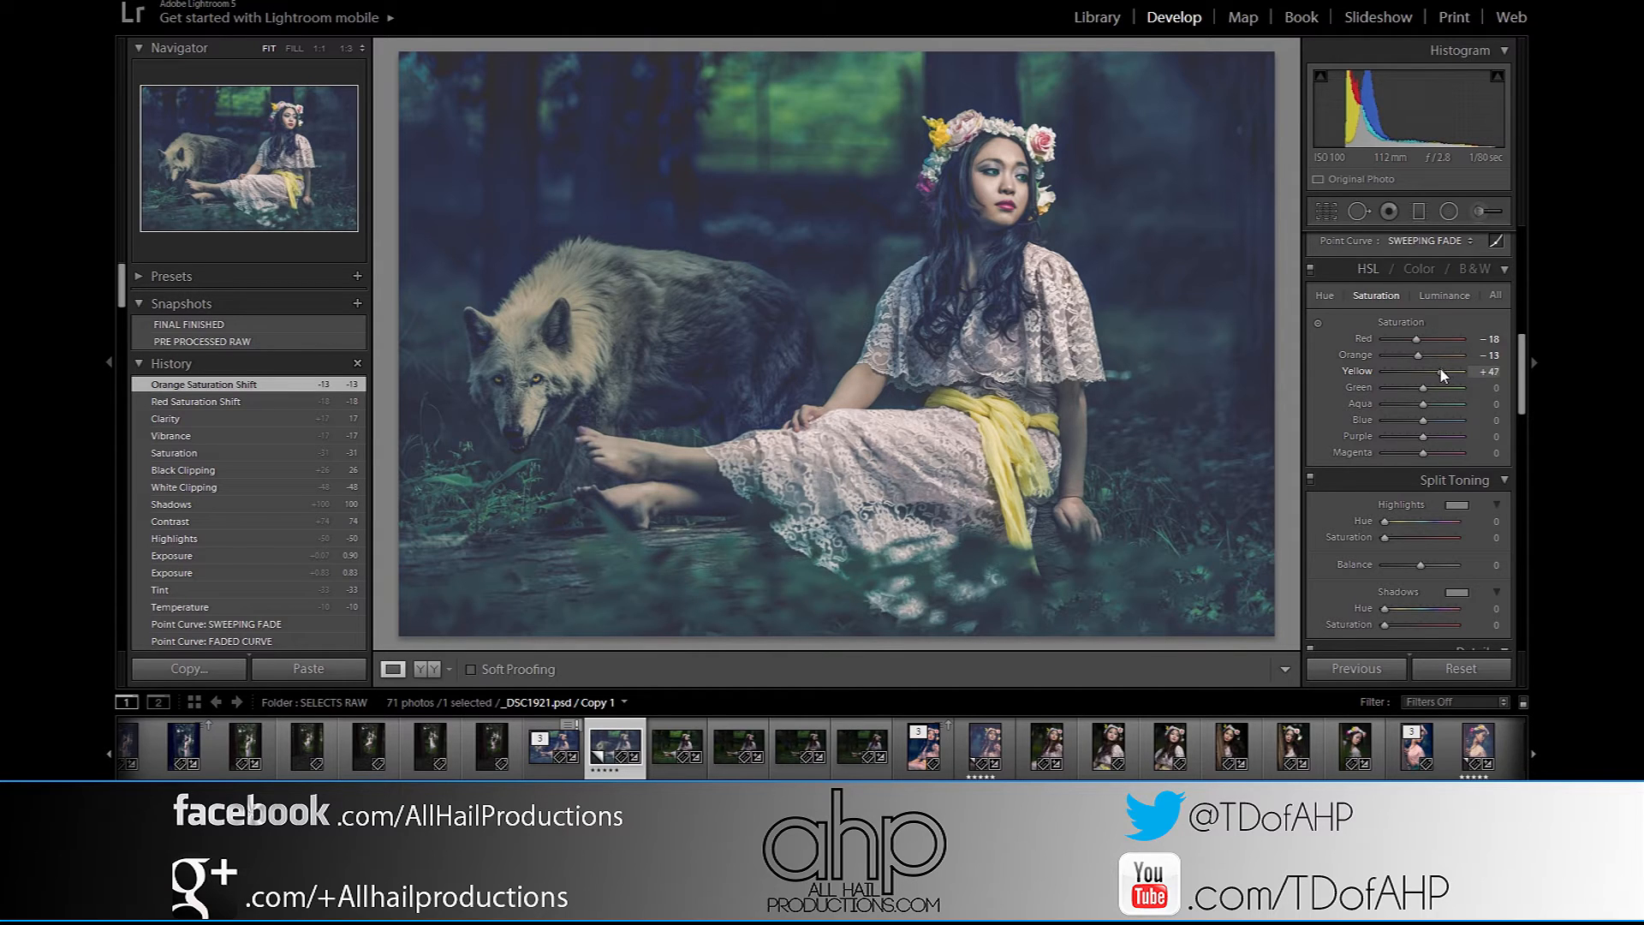
drag(1436, 376, 1438, 374)
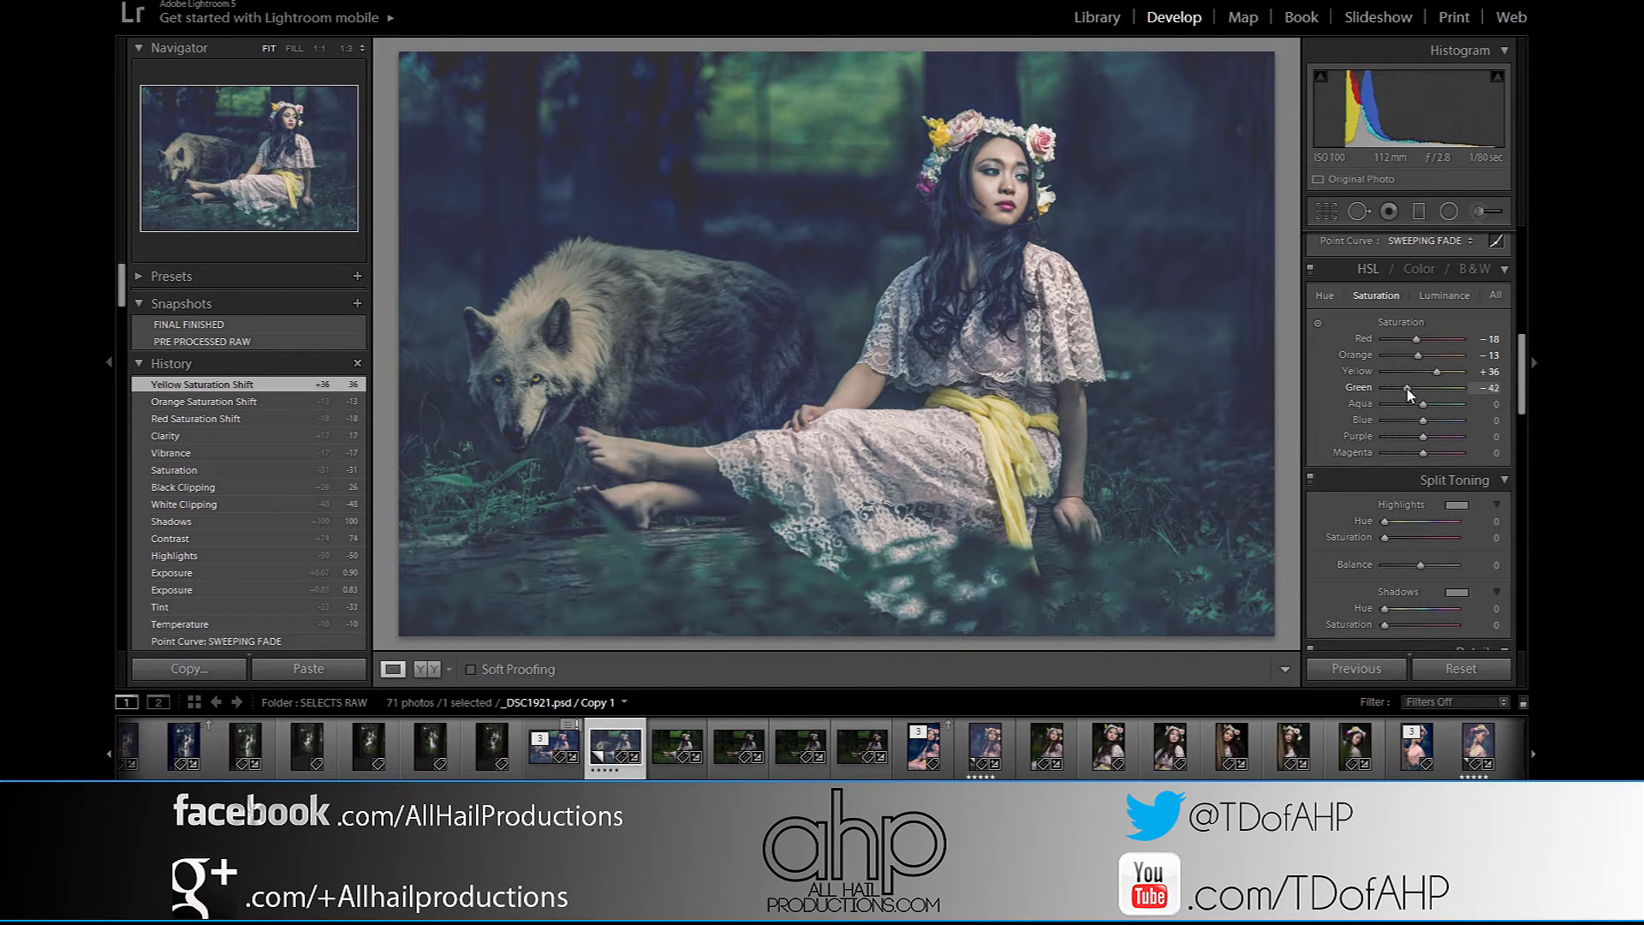
drag(1407, 393, 1406, 392)
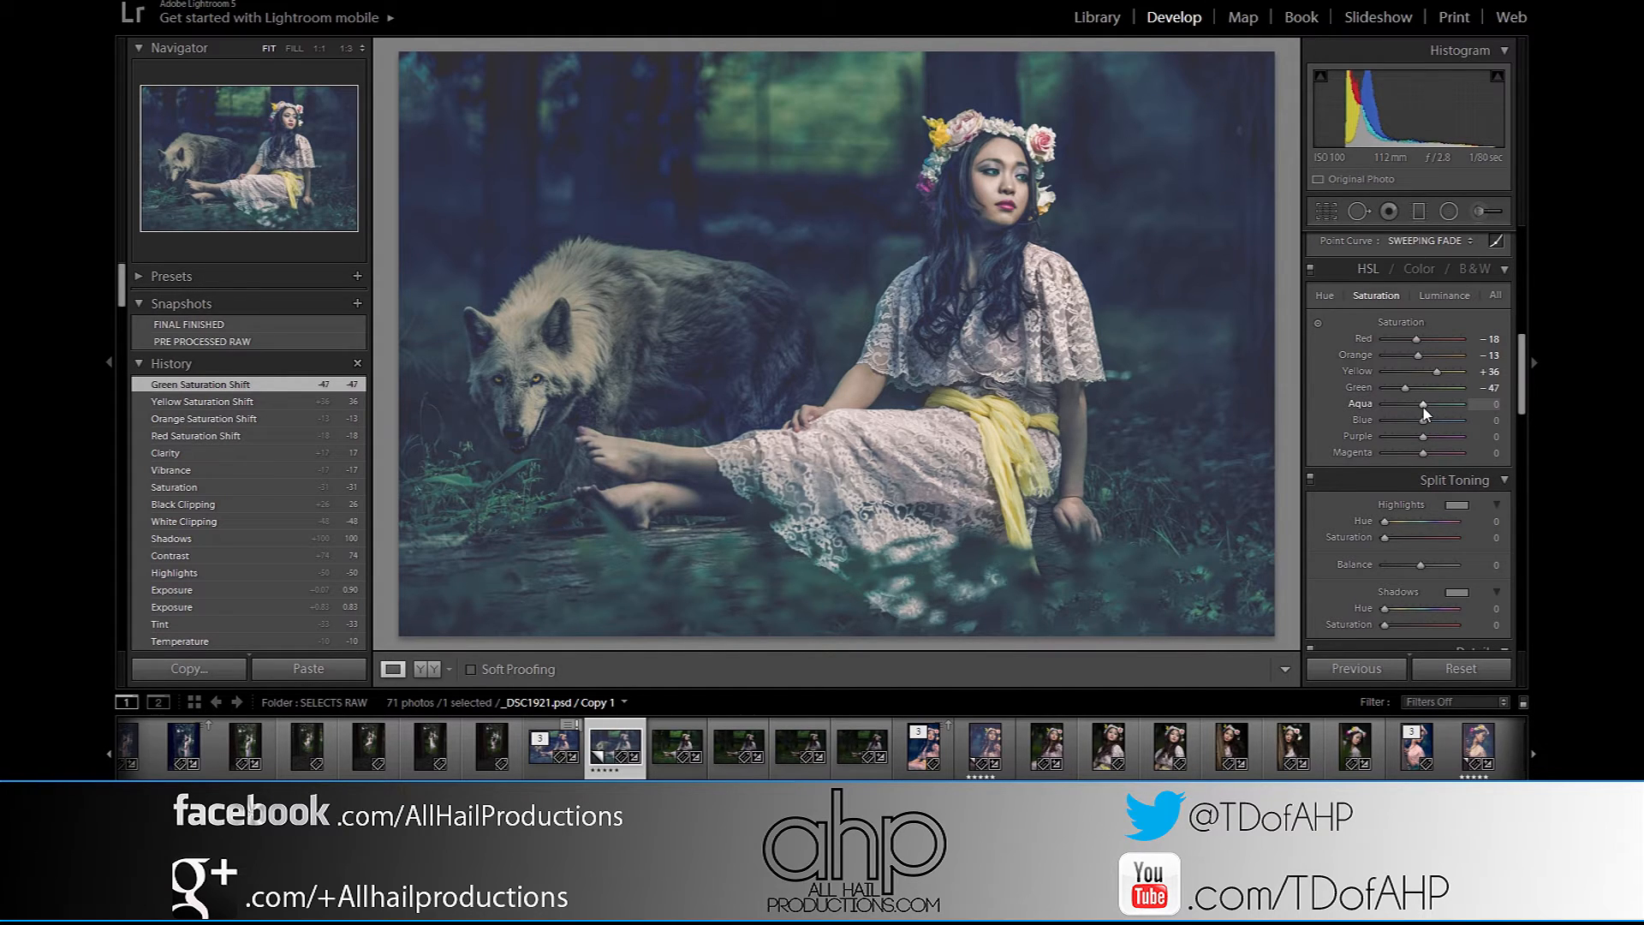
drag(1421, 409, 1417, 408)
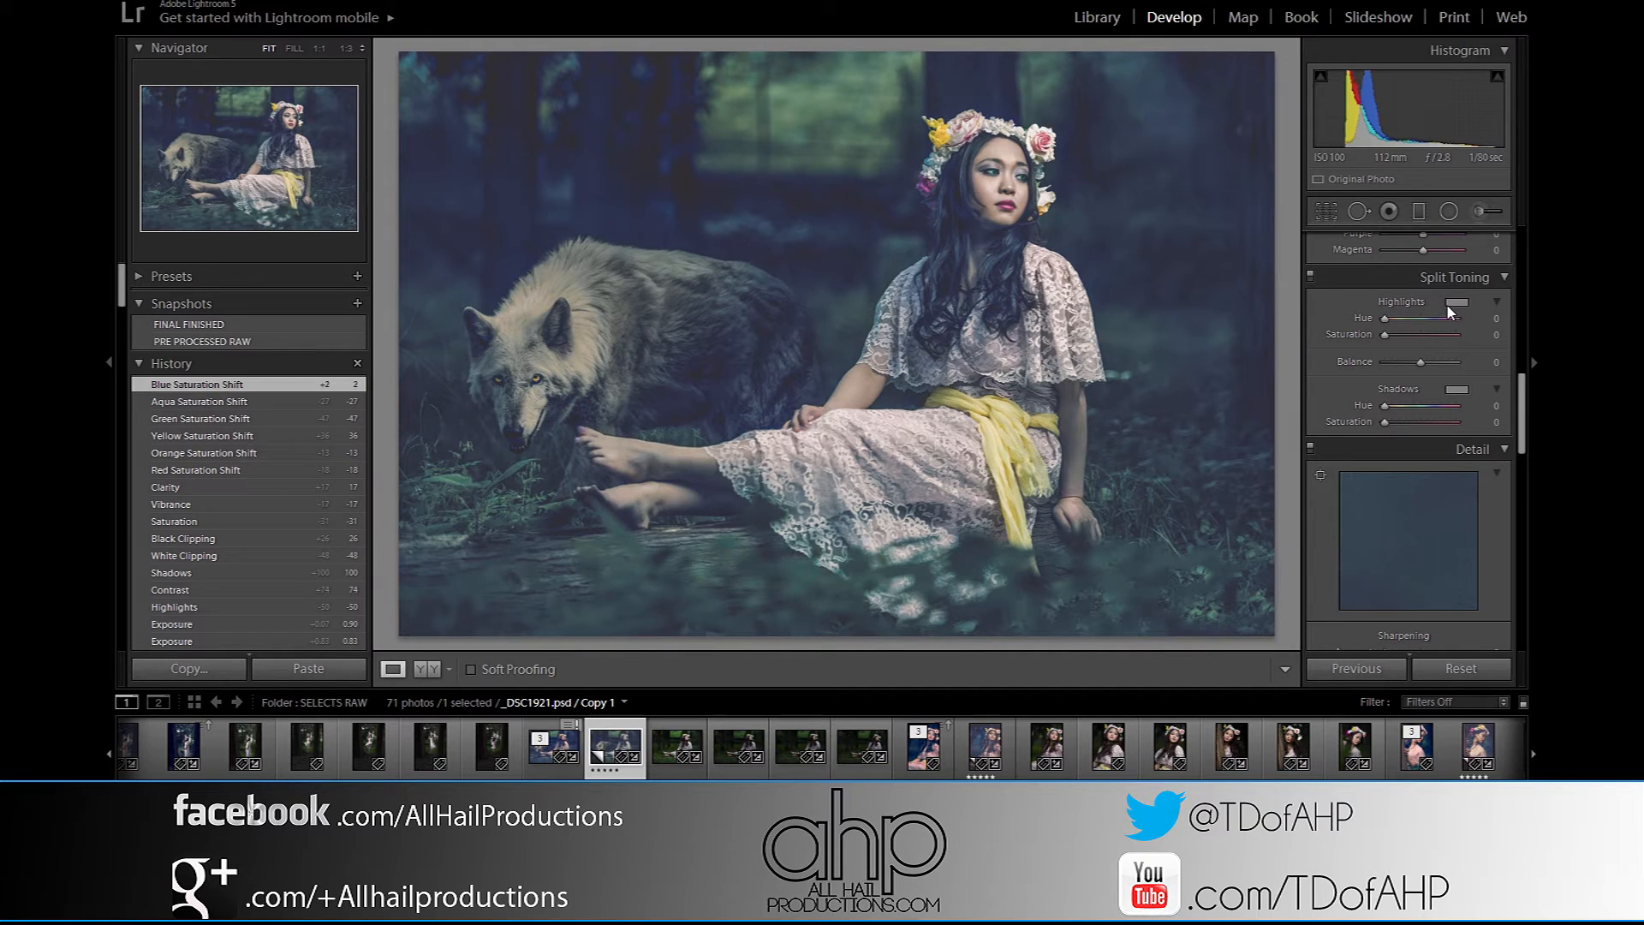
Tint the highlights with split toning at a hue of 56 and a saturation of 43.
drag(1385, 326, 1402, 324)
drag(1395, 325, 1396, 326)
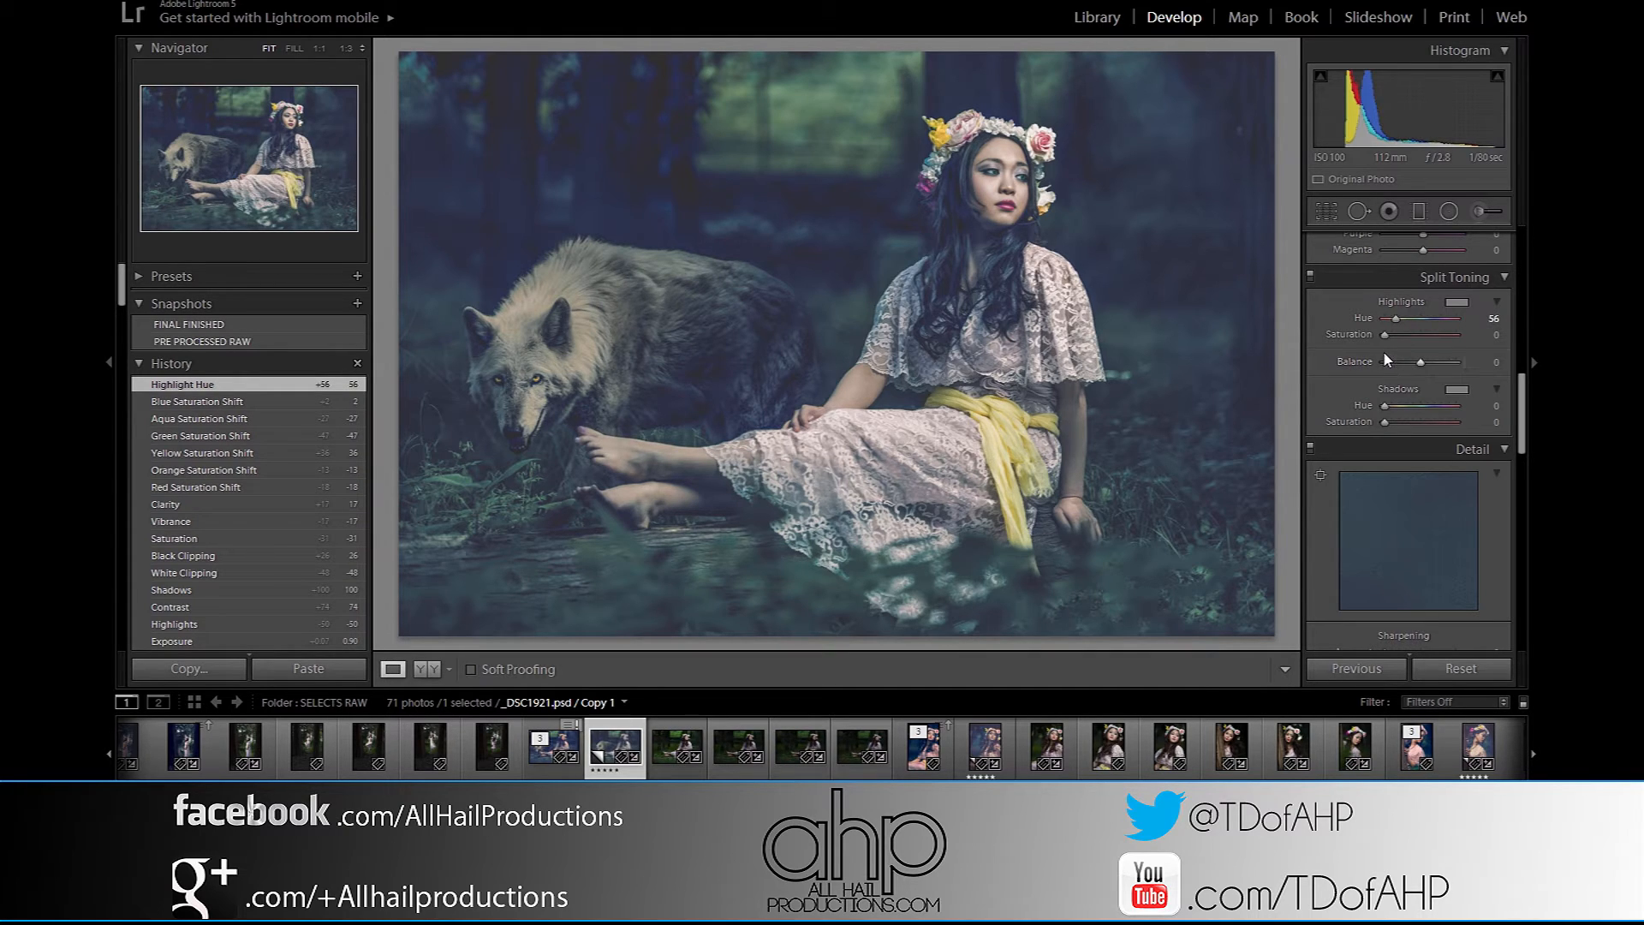
drag(1385, 336, 1413, 339)
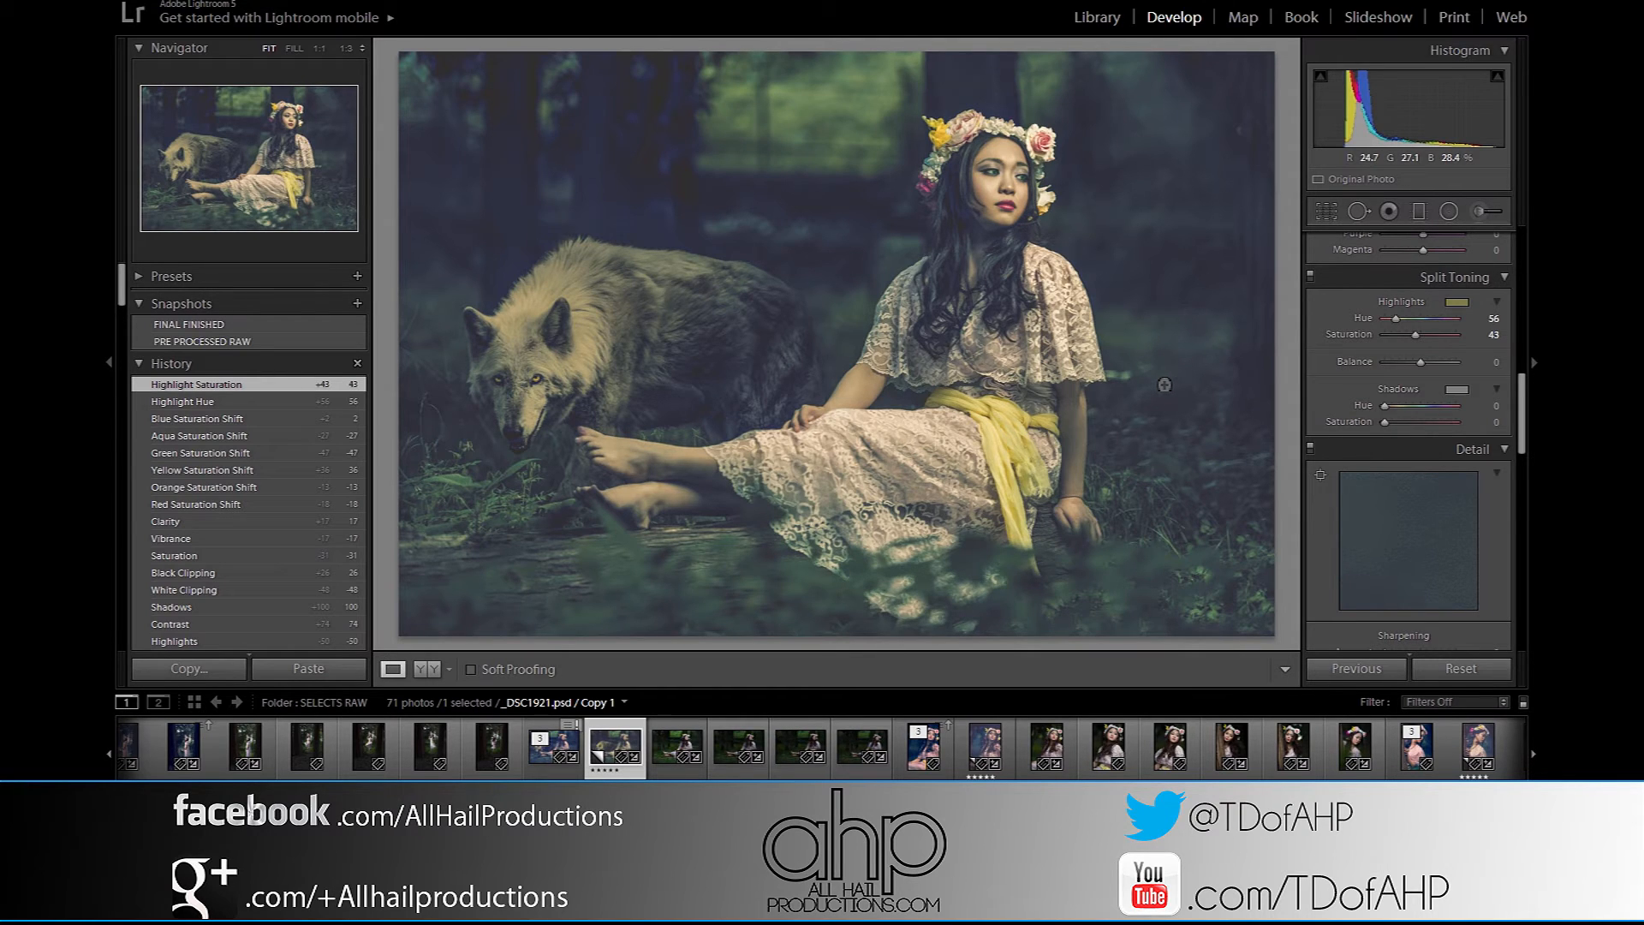
Choose a purple split-toning color for the shadows with a hue of 277 and a saturation of 35.
click(1456, 390)
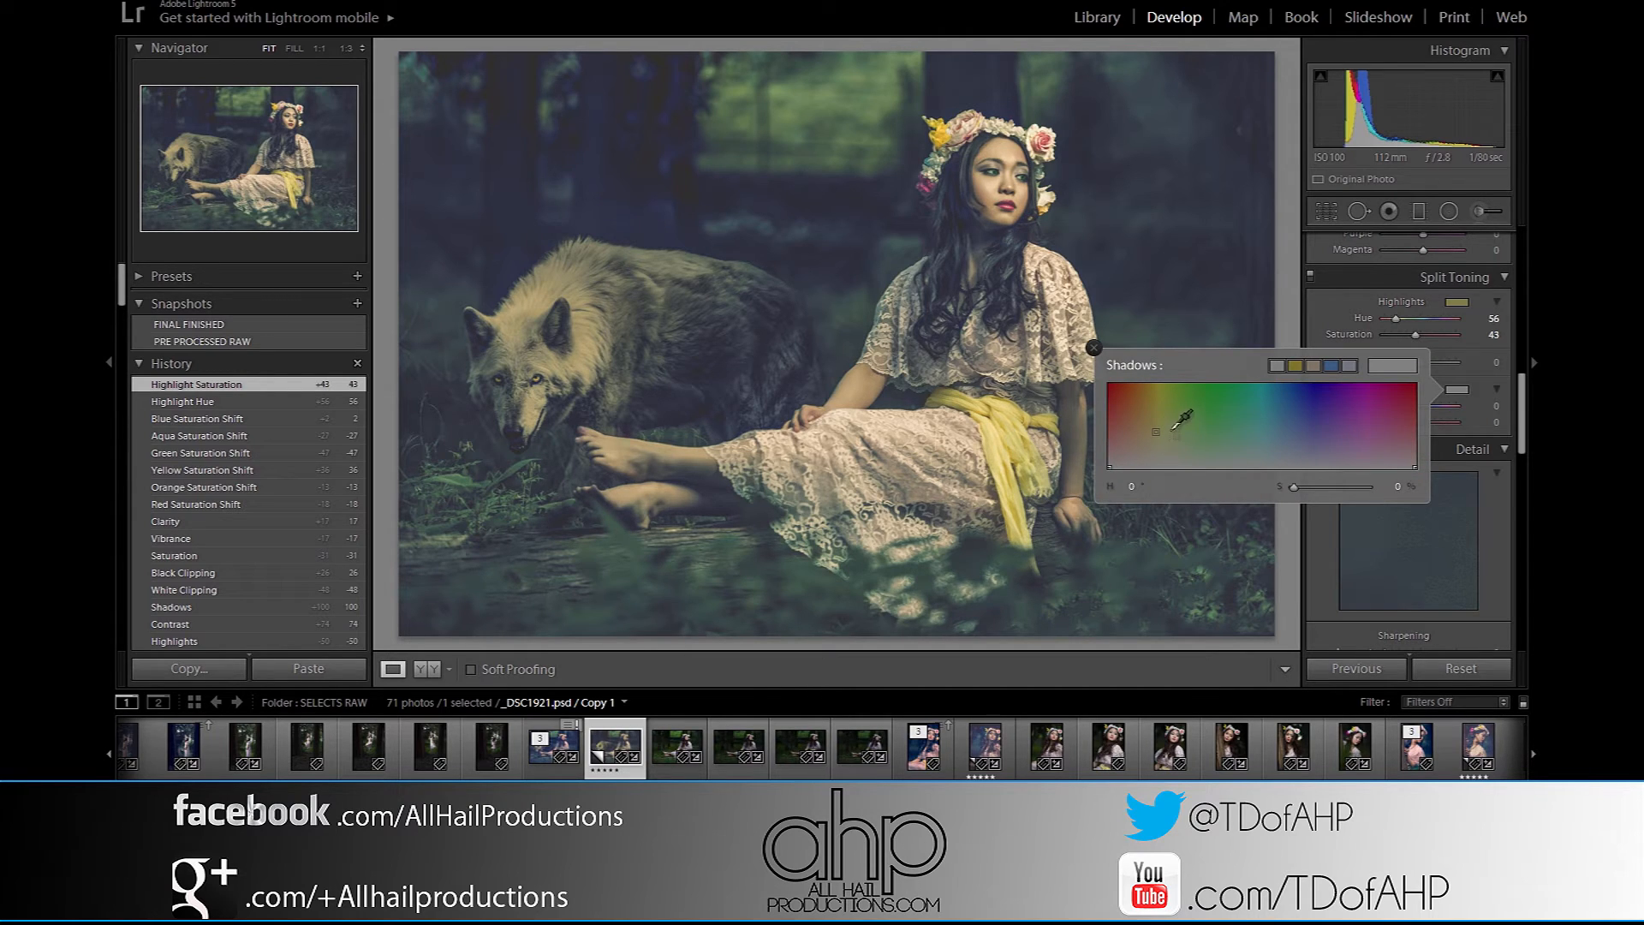
click(1311, 440)
drag(1311, 440, 1302, 440)
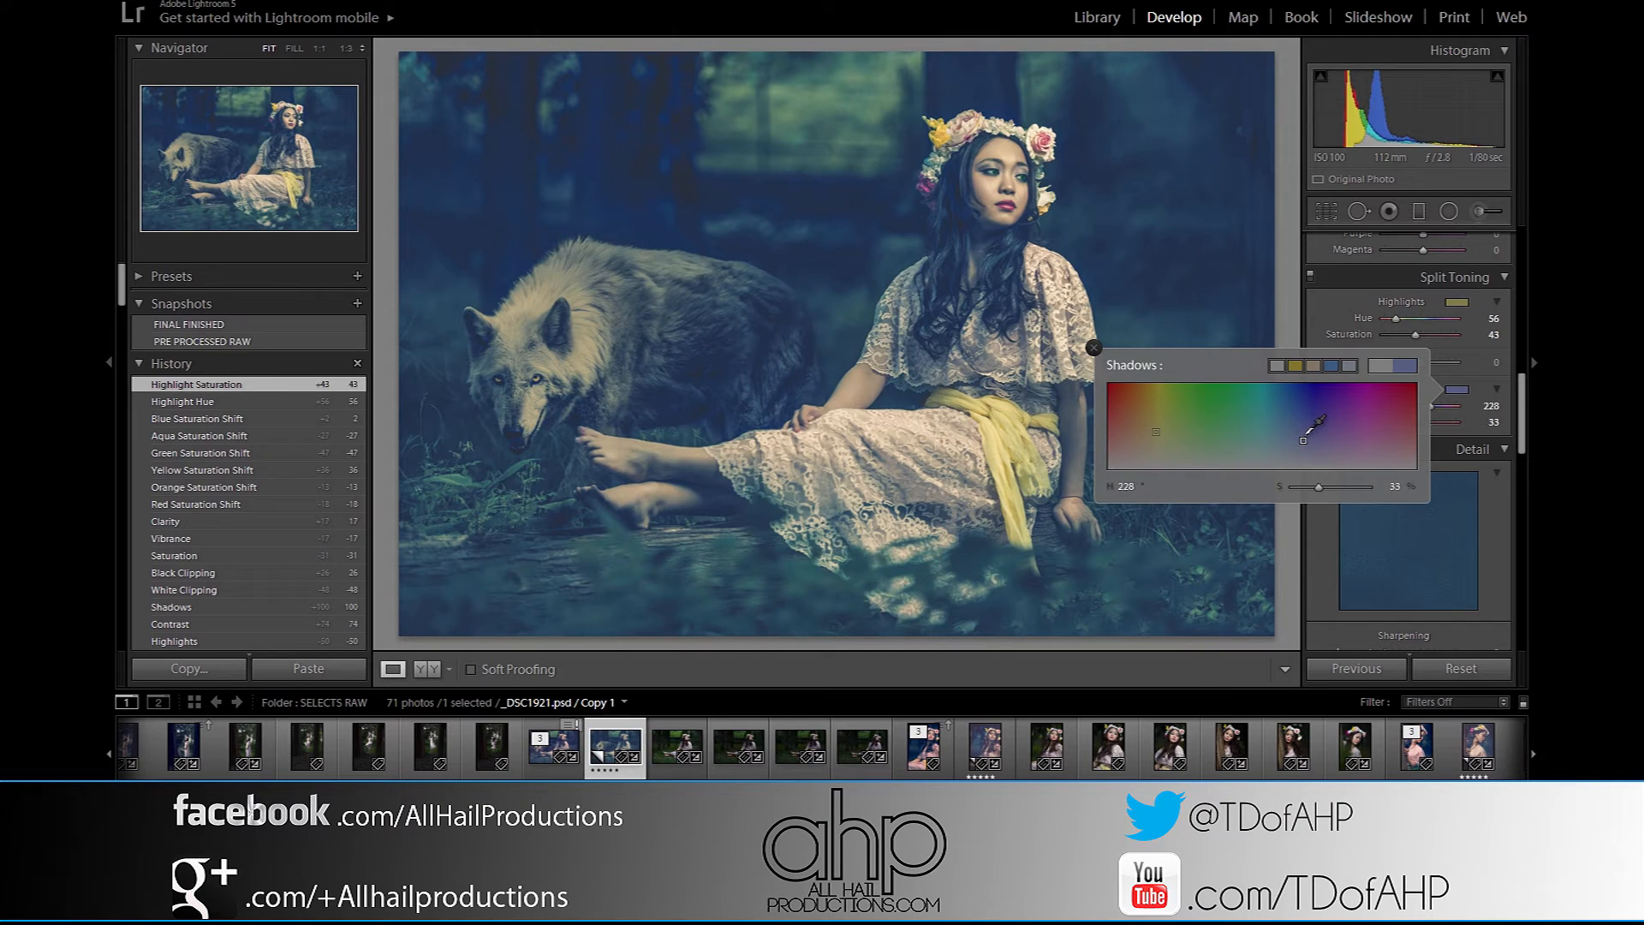
drag(1307, 440, 1333, 444)
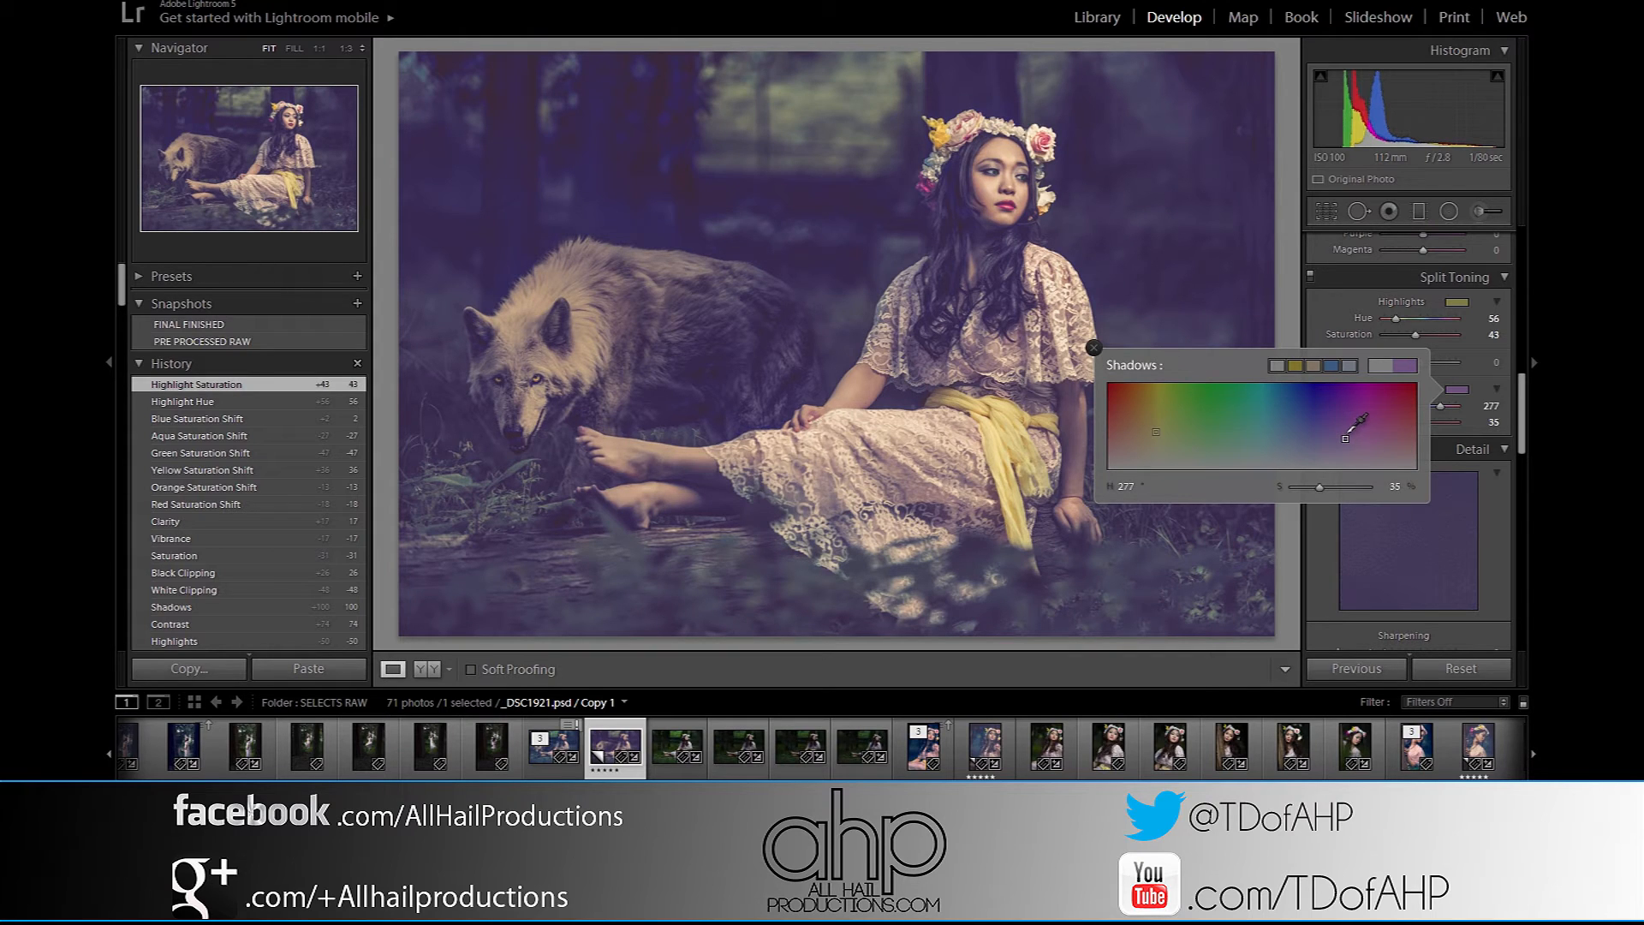
click(1095, 349)
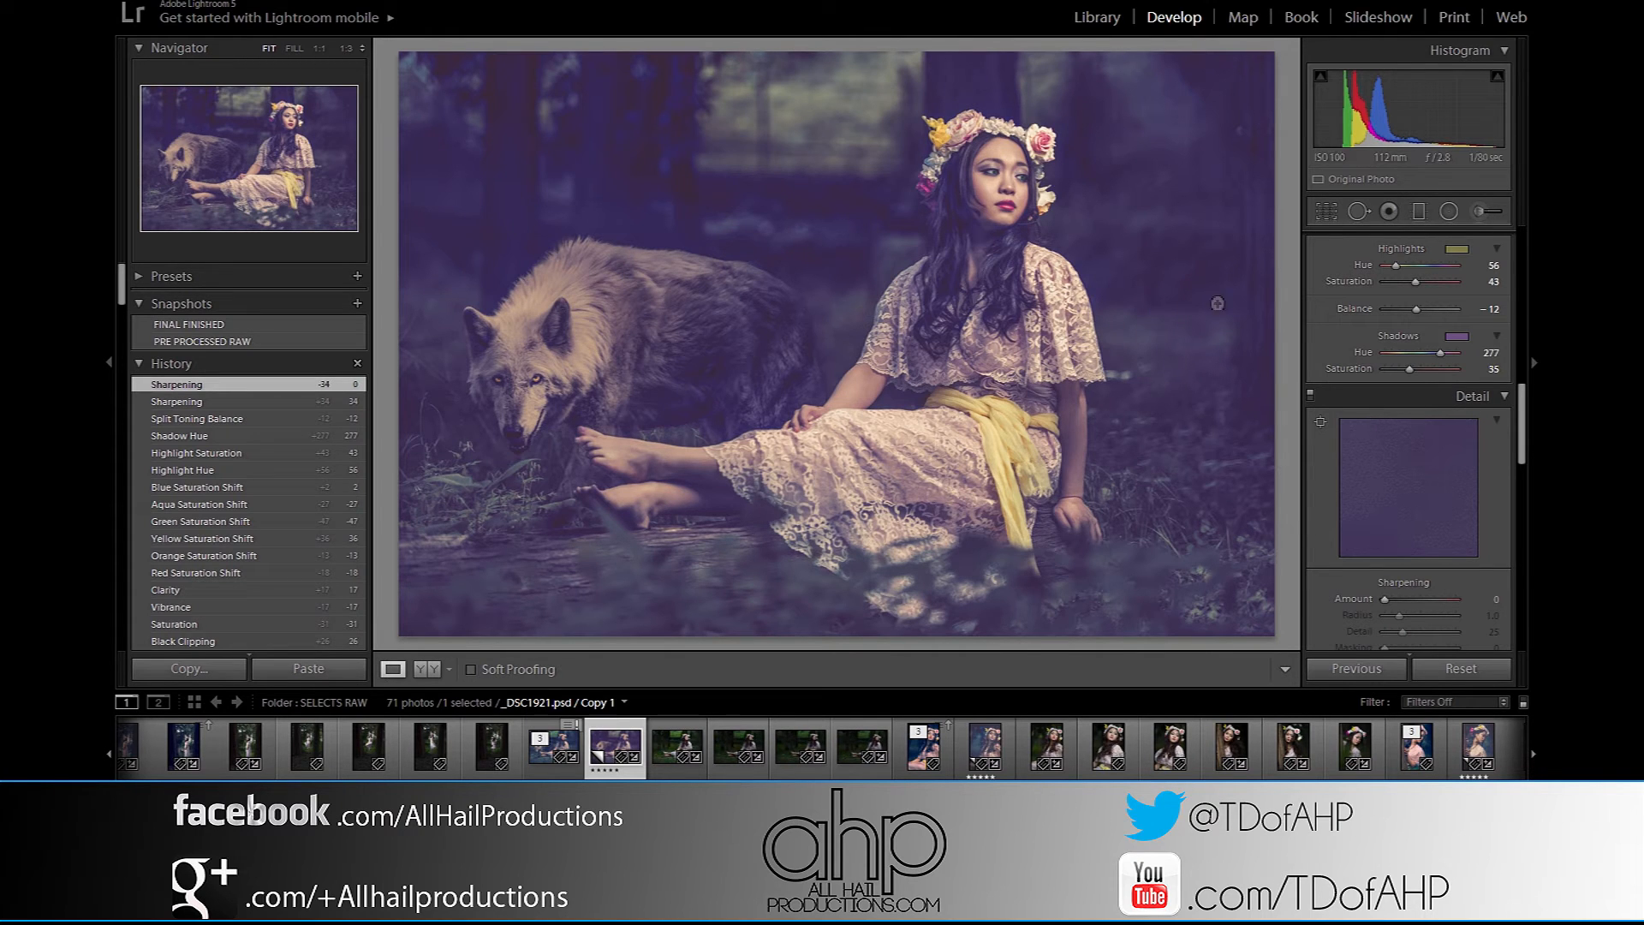
Try a sharpening amount of 36 while viewing the woman's face up close, and reset it to 0.
click(980, 190)
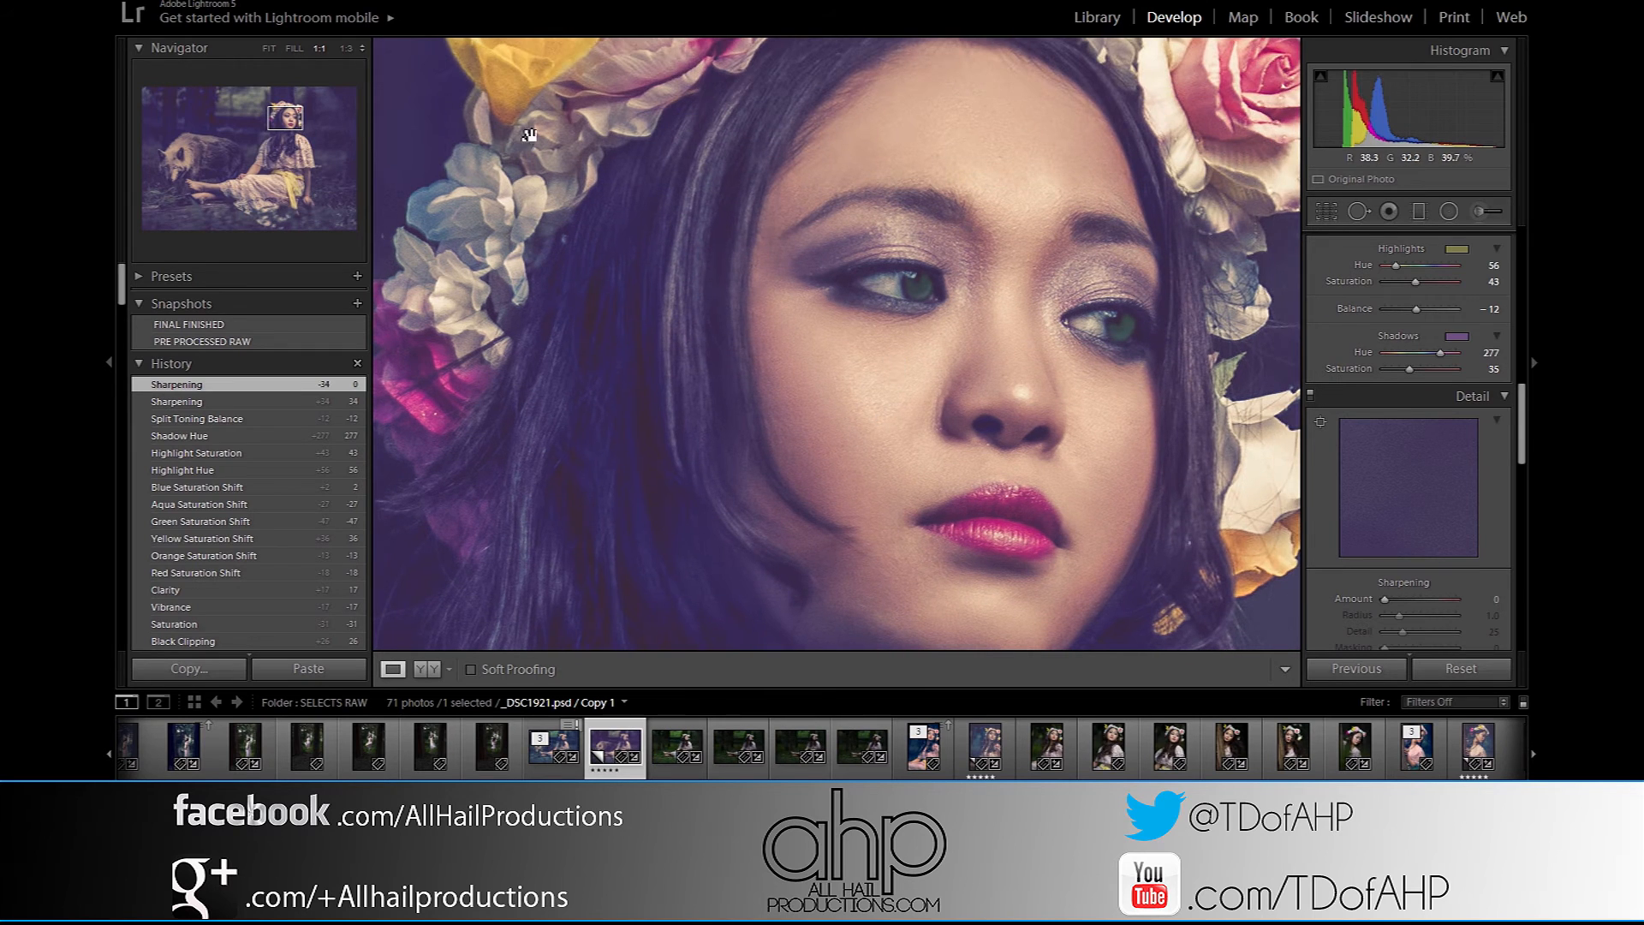
drag(928, 323, 998, 331)
drag(1525, 395, 1527, 413)
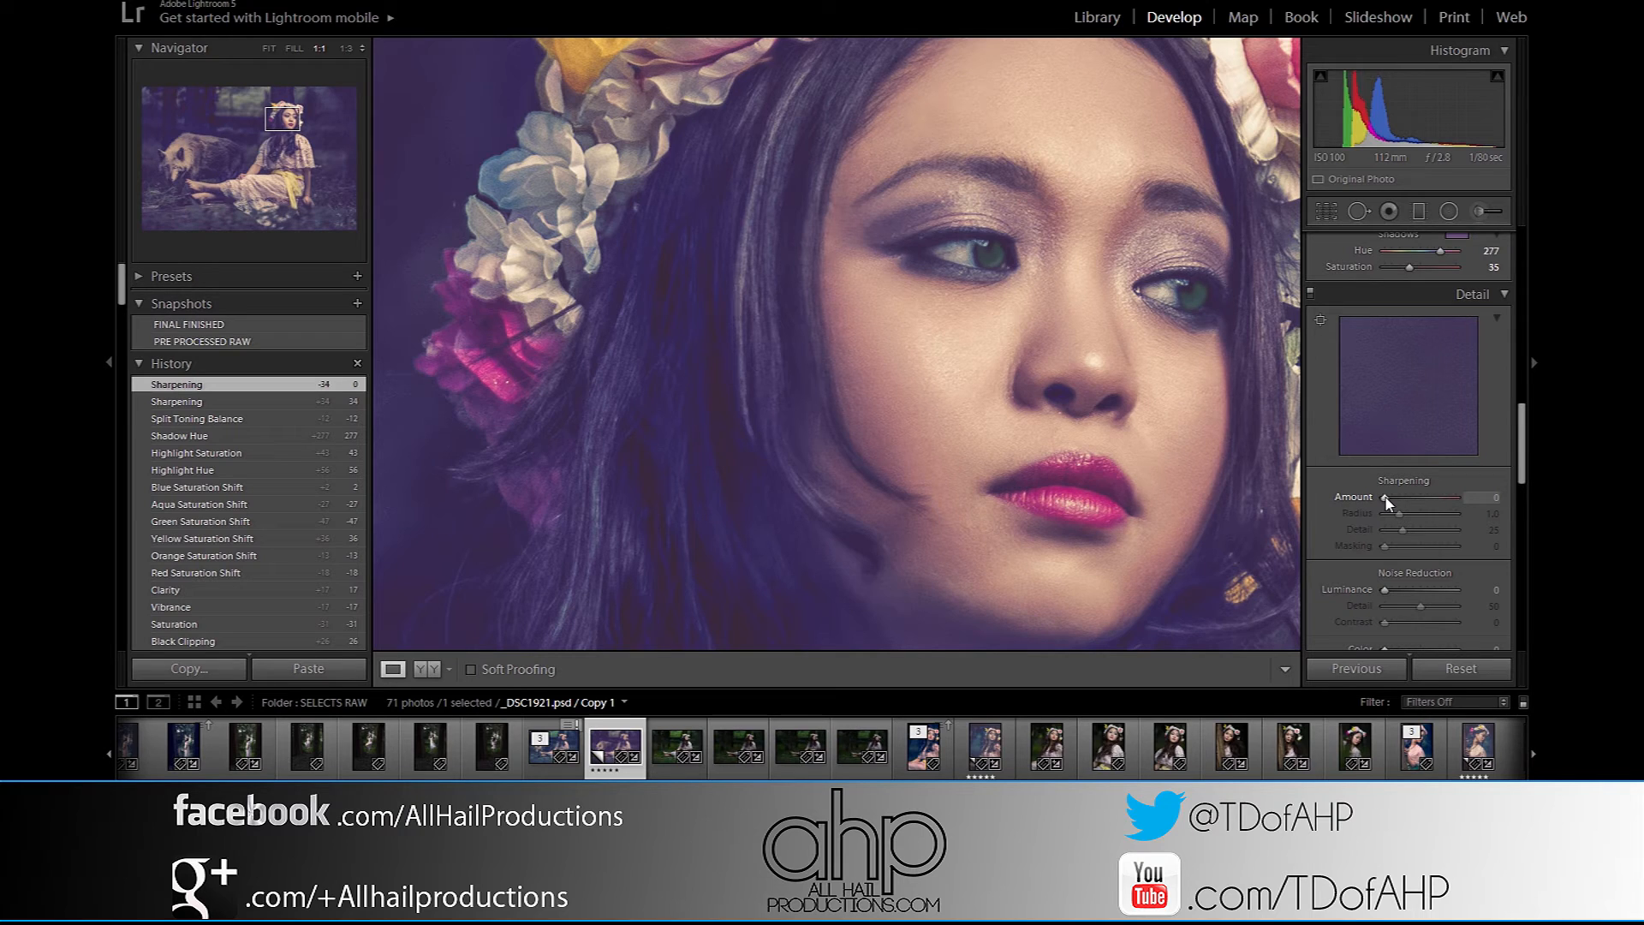
drag(1384, 498, 1396, 496)
drag(1404, 501, 1404, 501)
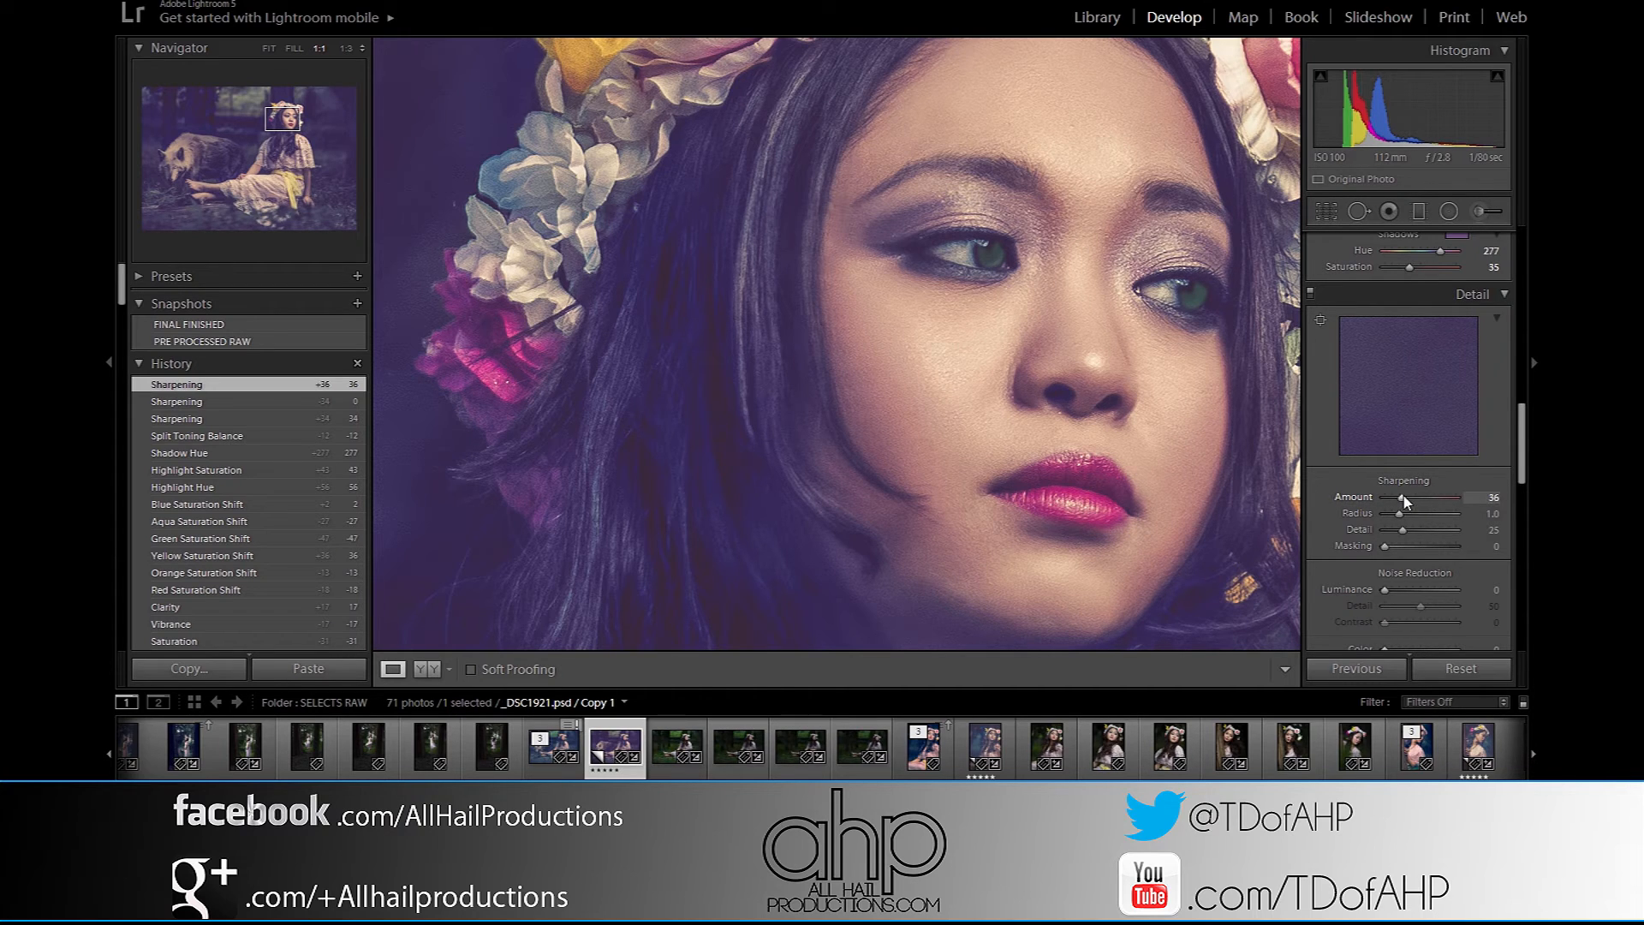
drag(1374, 493, 1341, 495)
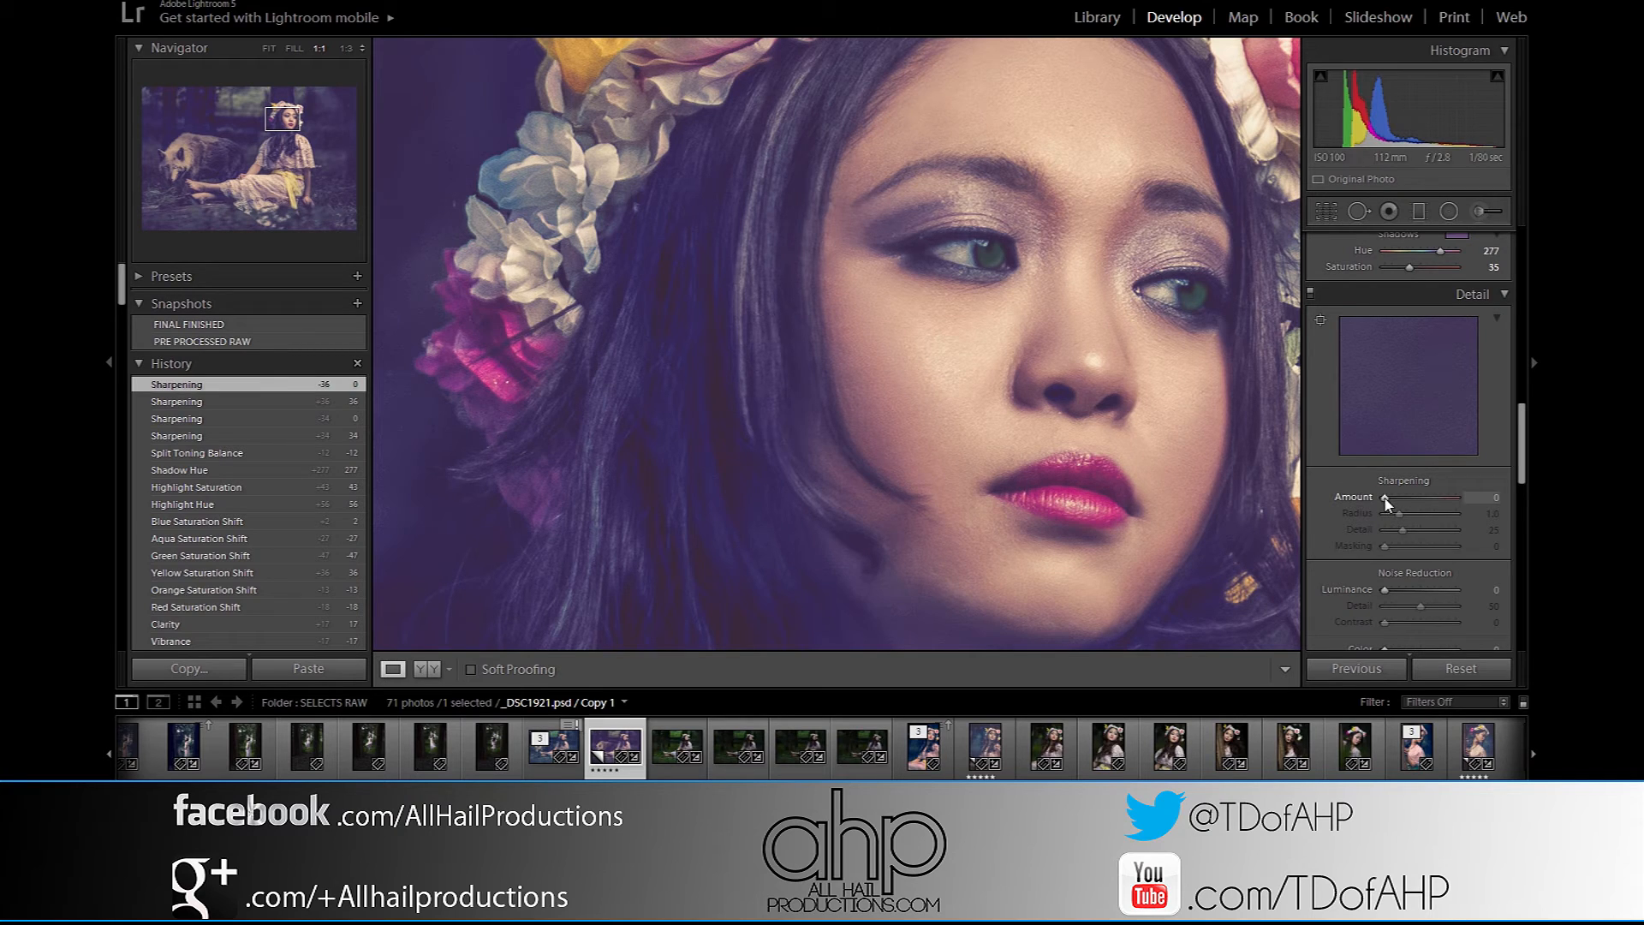
Set the sharpening amount to 32 and its detail to 38, and return to the full image view.
drag(1384, 498, 1394, 498)
drag(1400, 501, 1400, 501)
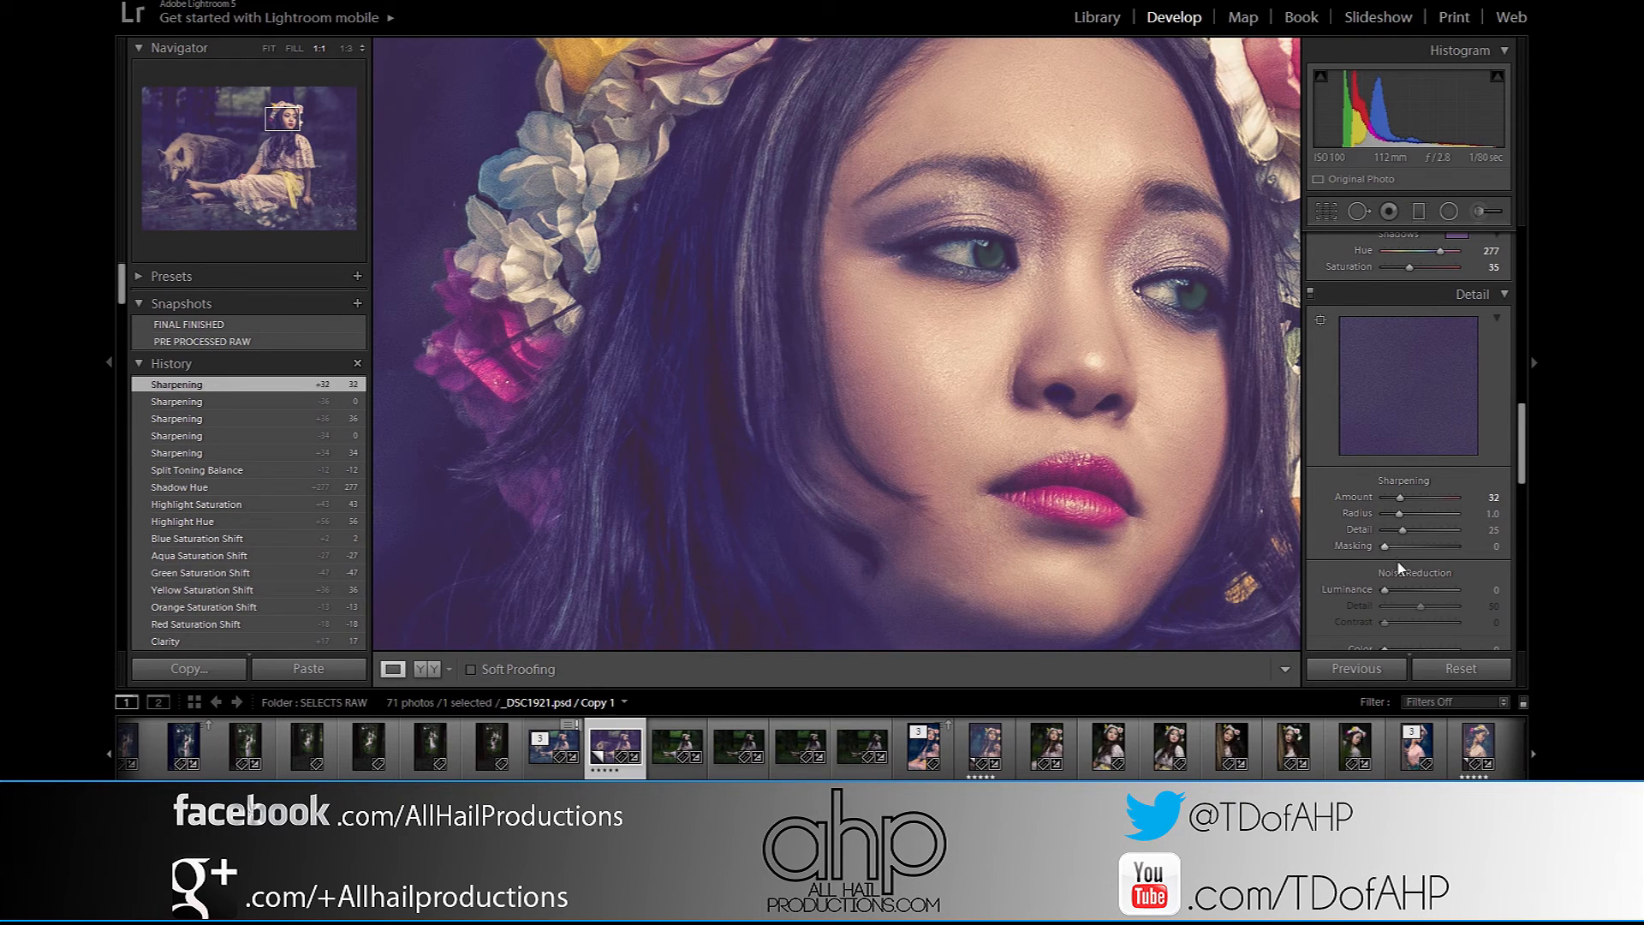
drag(1403, 533, 1411, 533)
drag(1412, 531, 1411, 532)
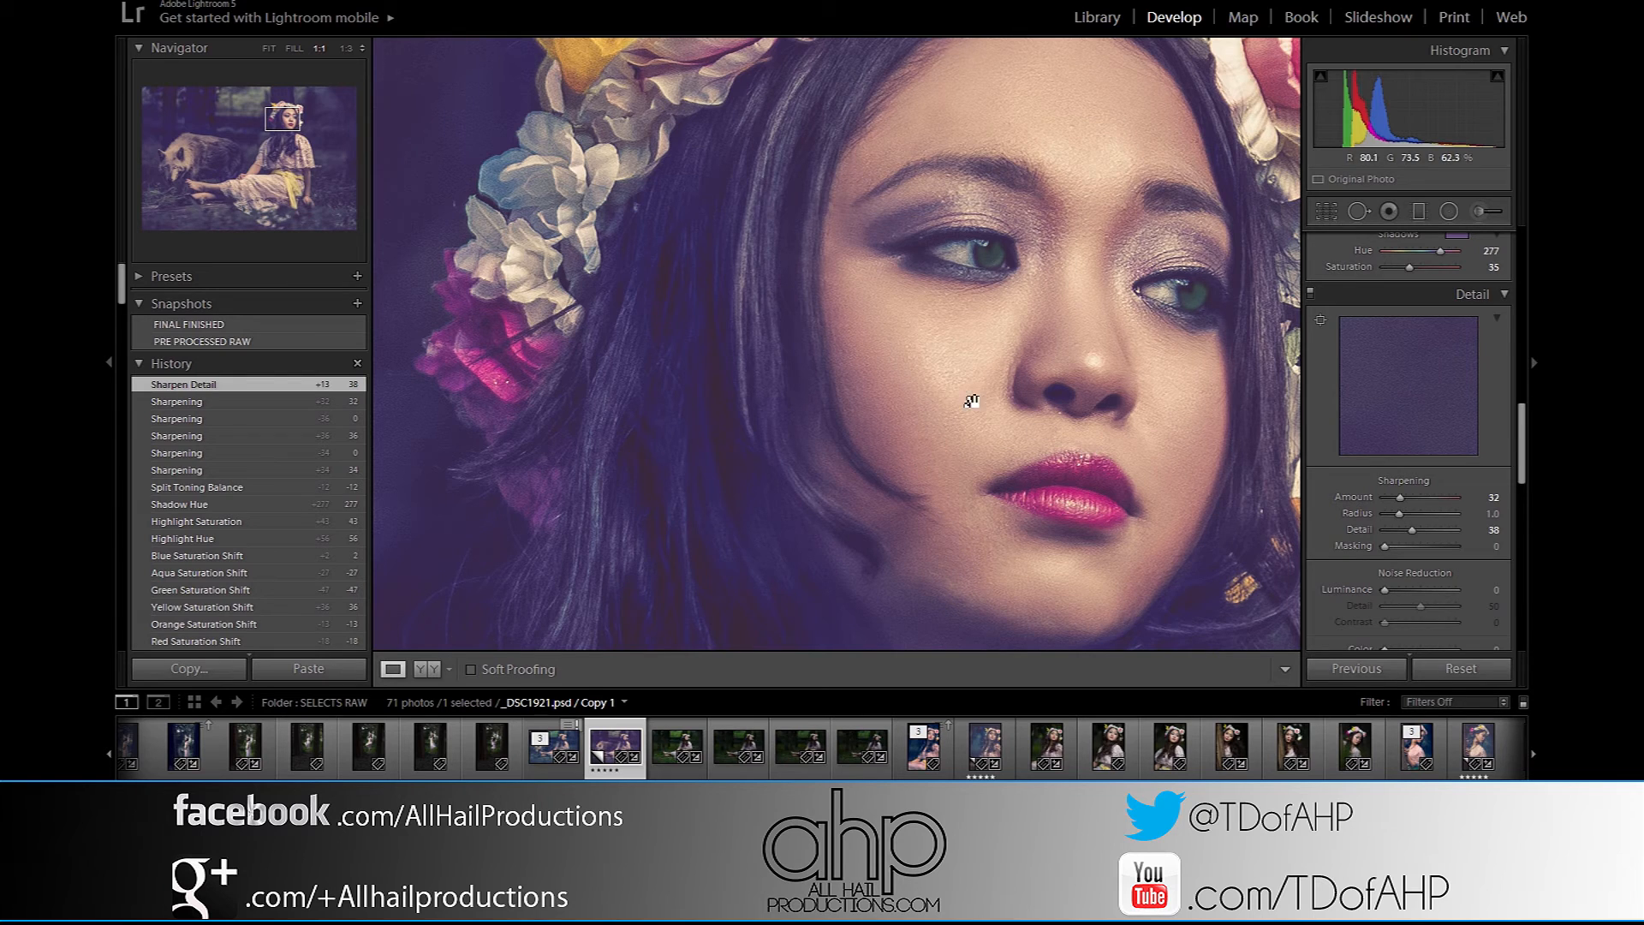
click(849, 287)
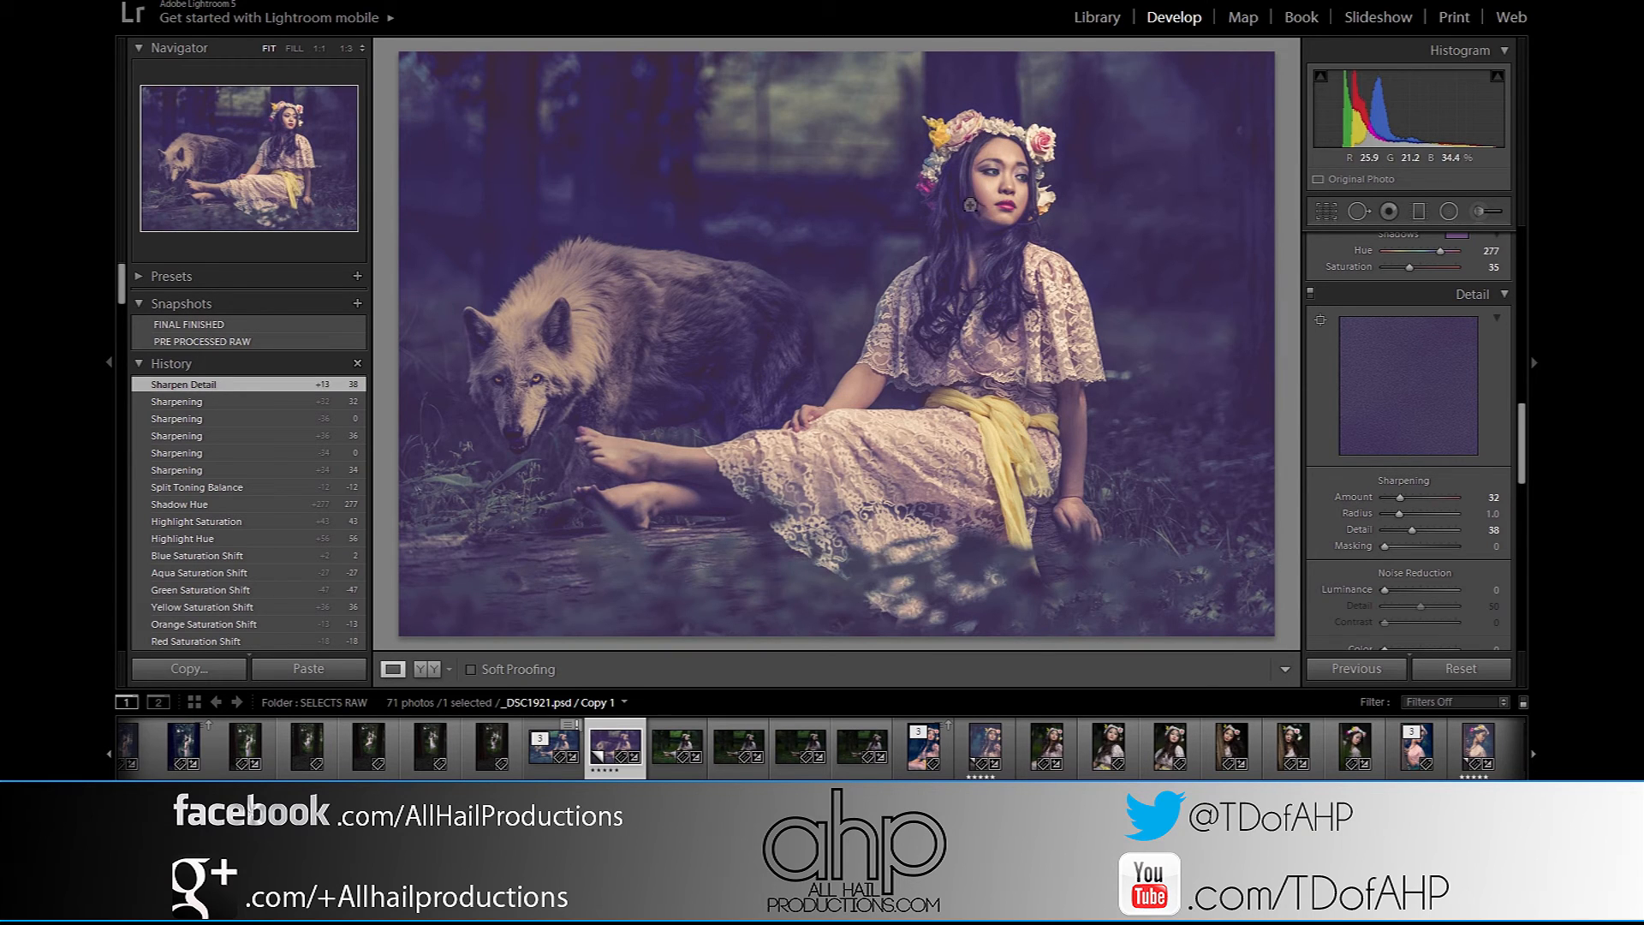
Examine the sharpened lace on the woman's sleeve at 1:1, and return to the full image view.
click(911, 310)
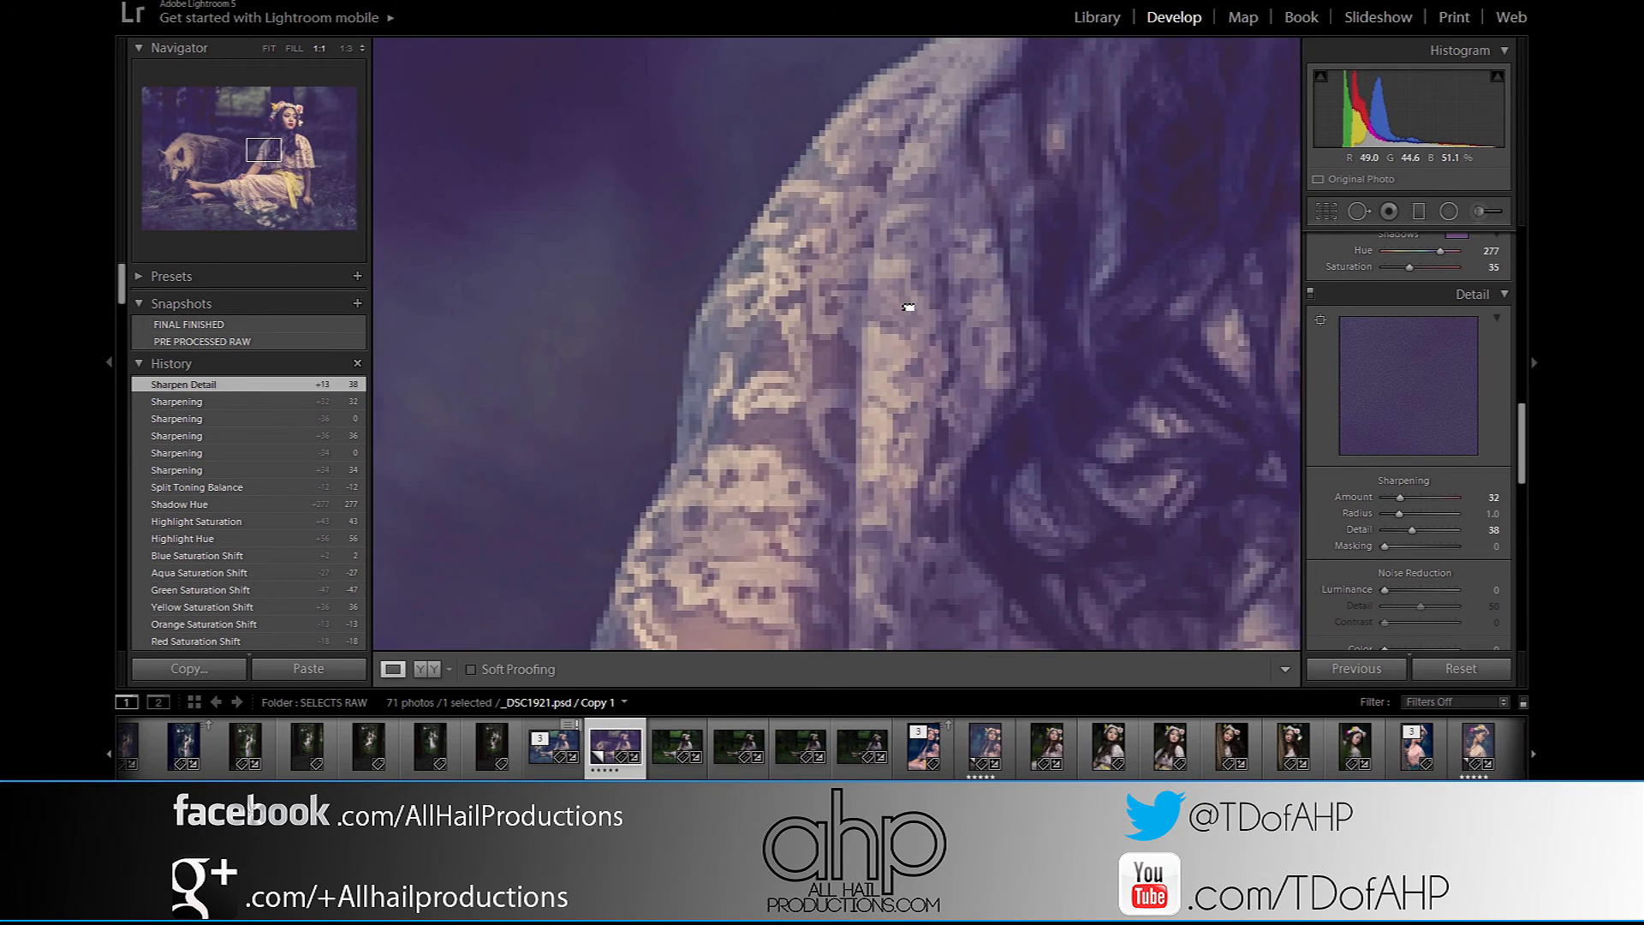
drag(932, 352, 832, 370)
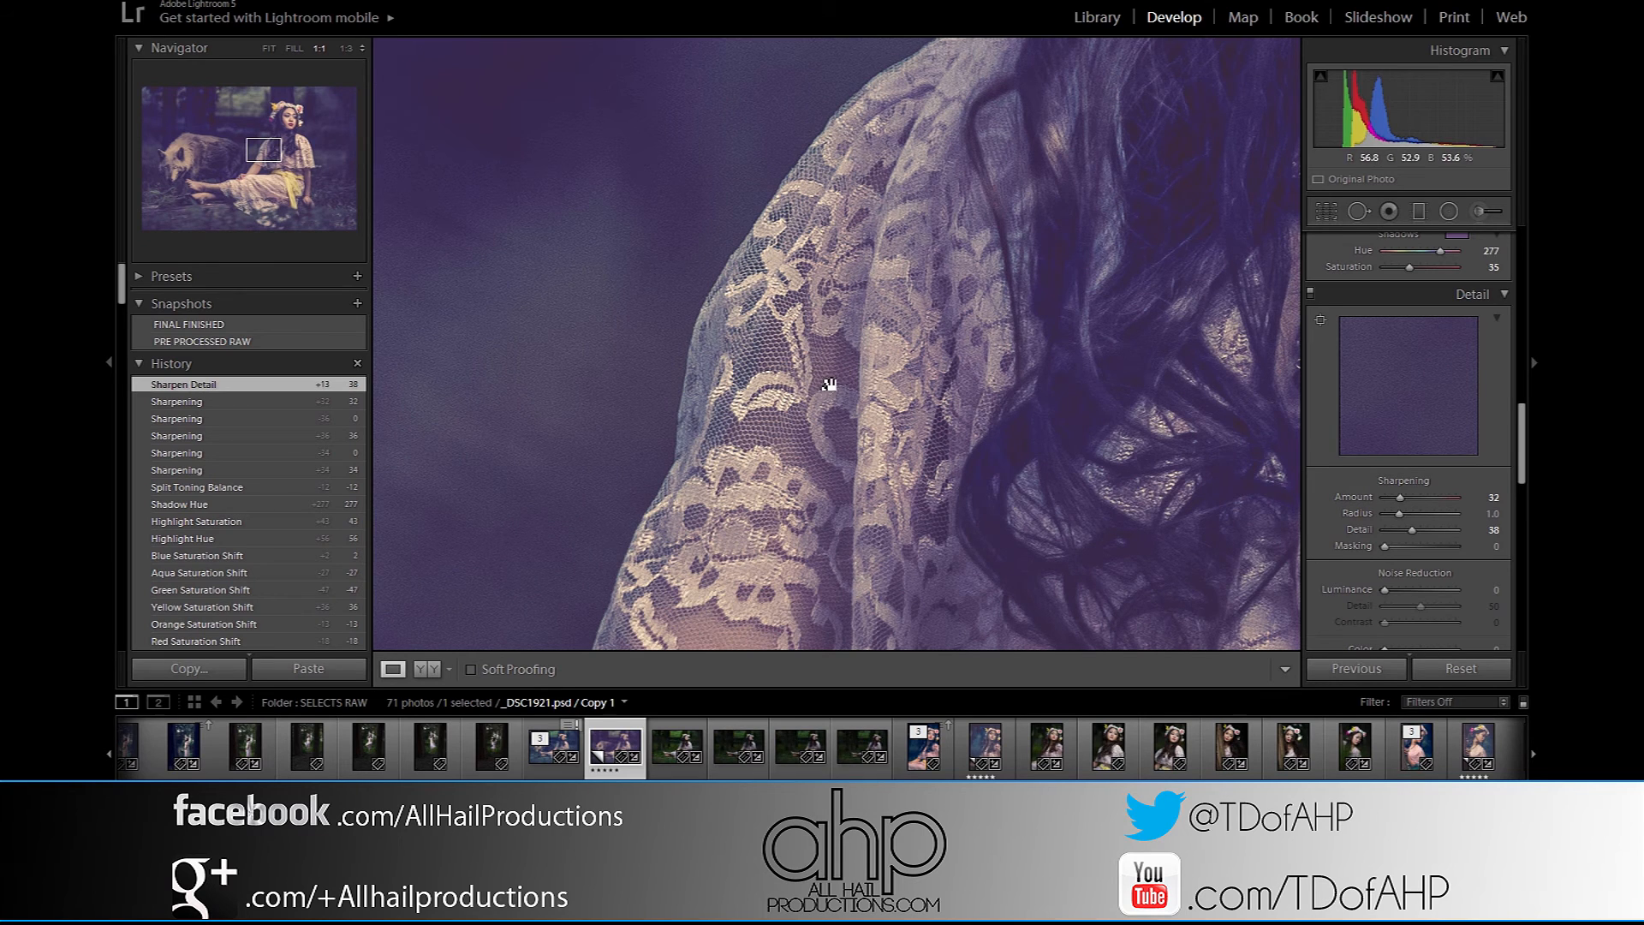
click(963, 393)
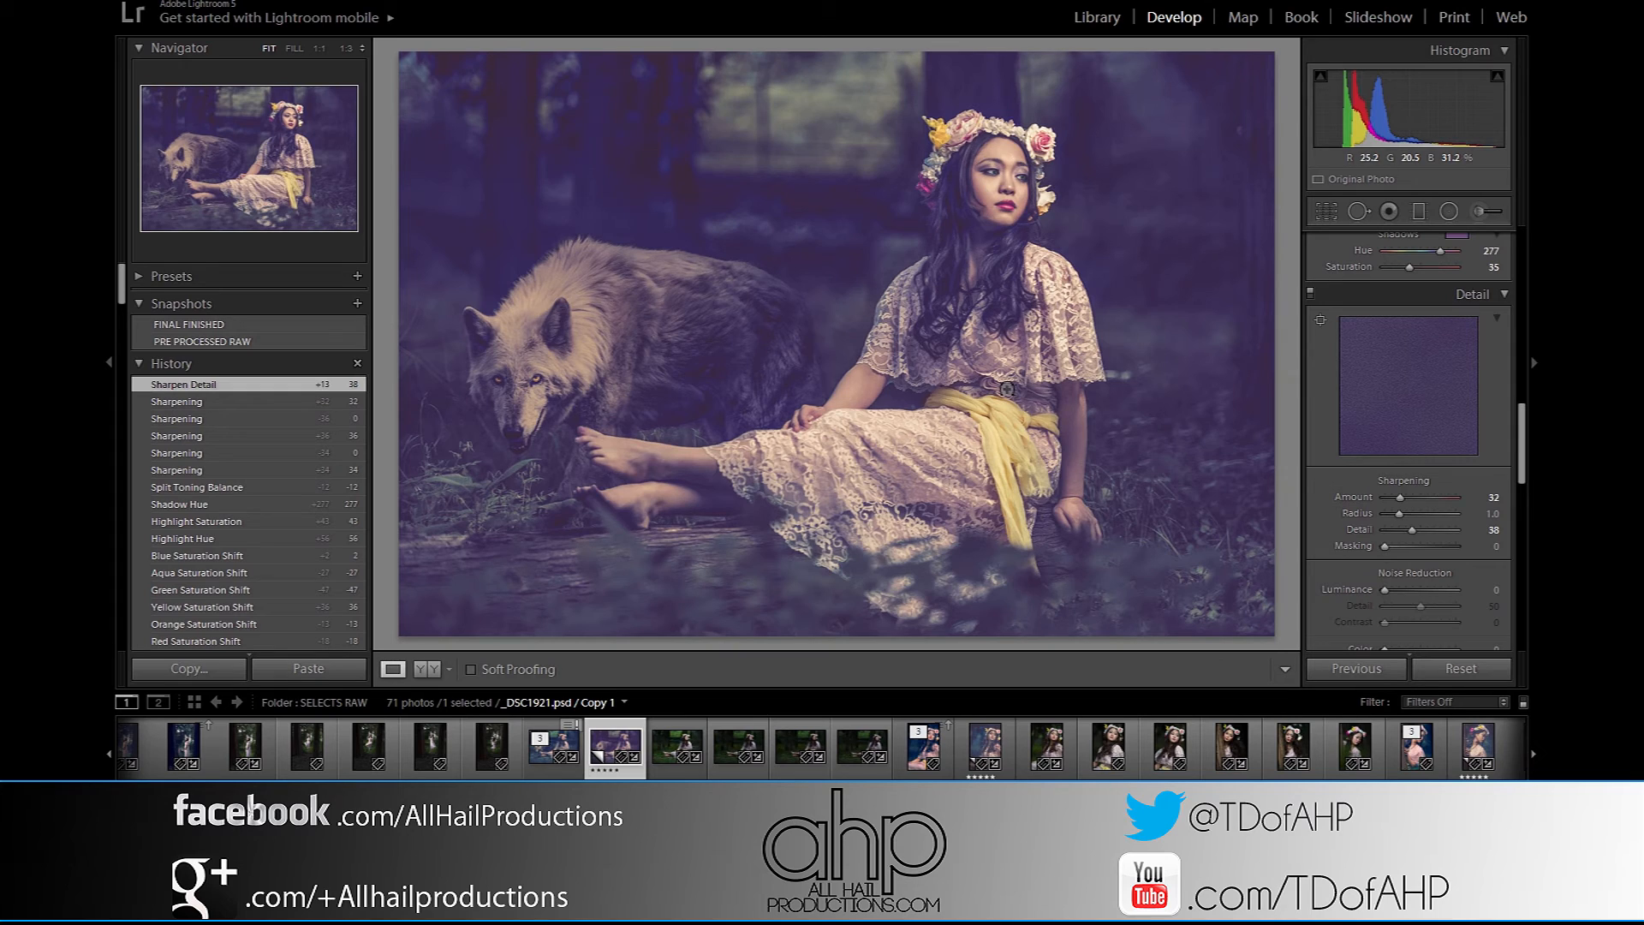
Set the luminance noise reduction to 11, comparing it with 0 on the woman's face up close.
drag(1525, 434, 1530, 473)
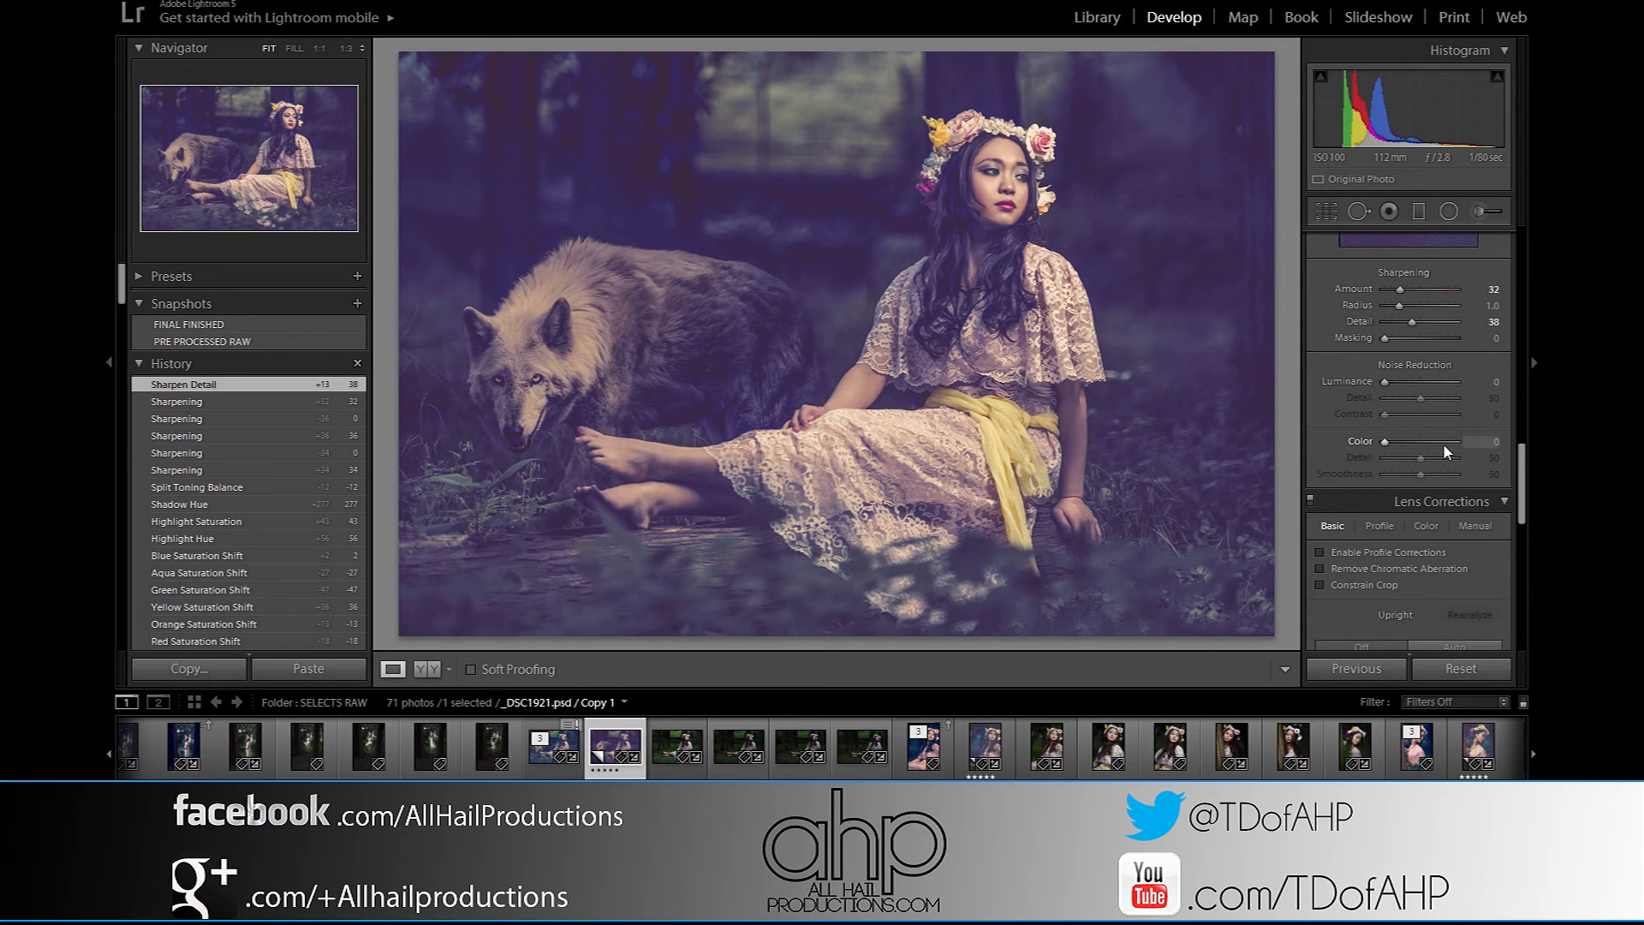
drag(1388, 387, 1391, 386)
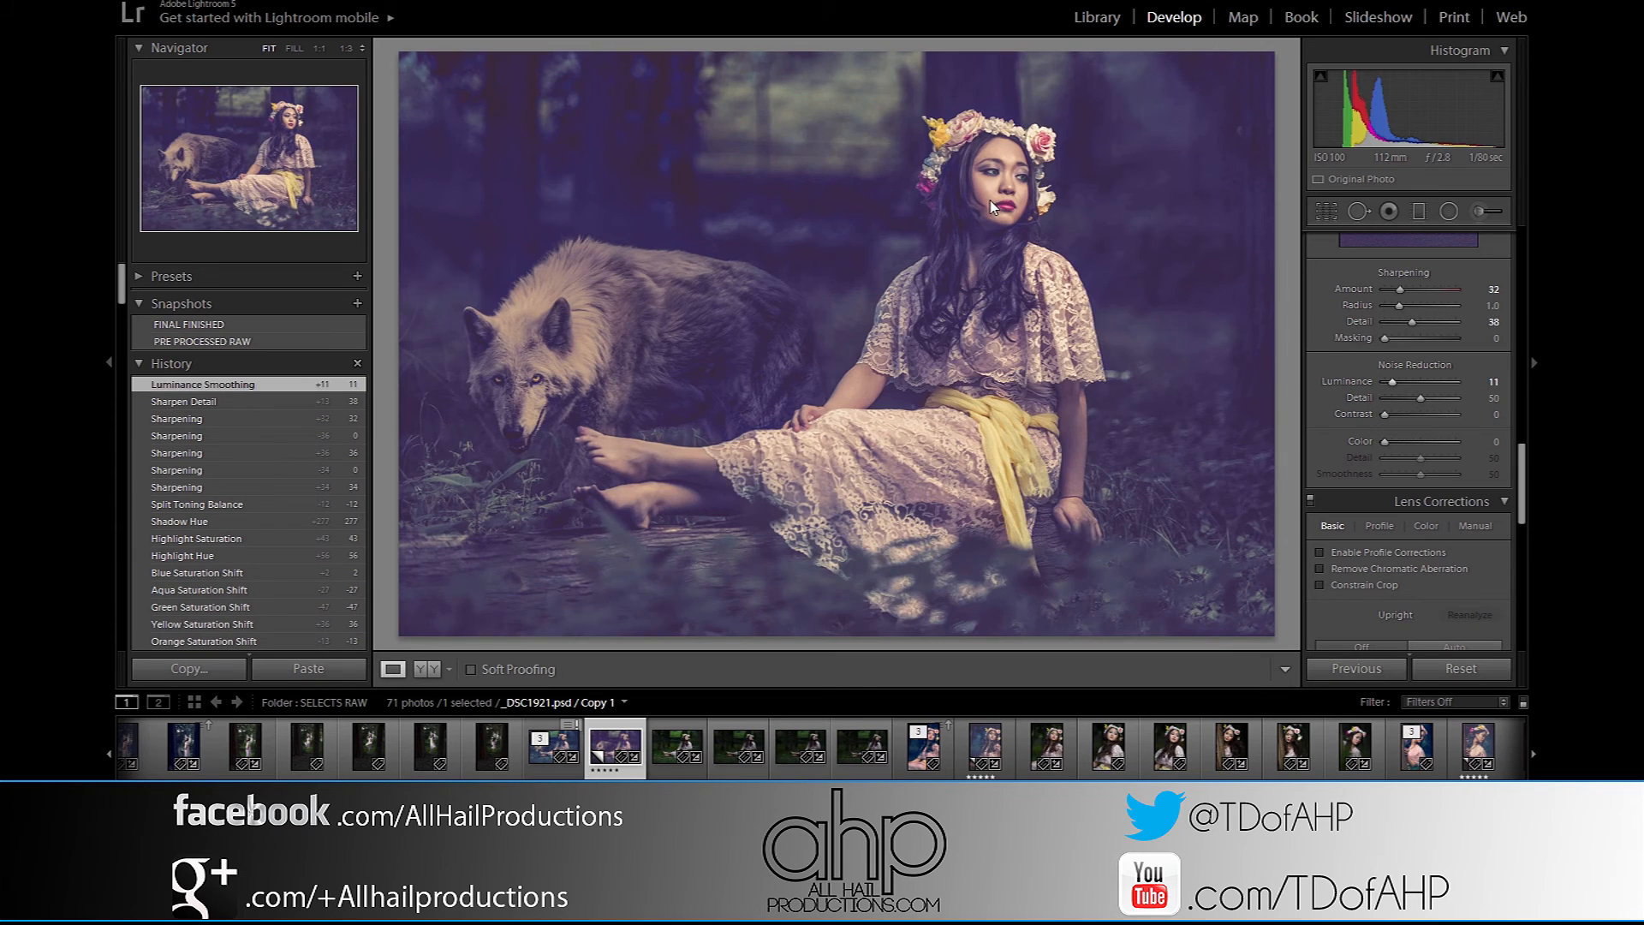
click(992, 208)
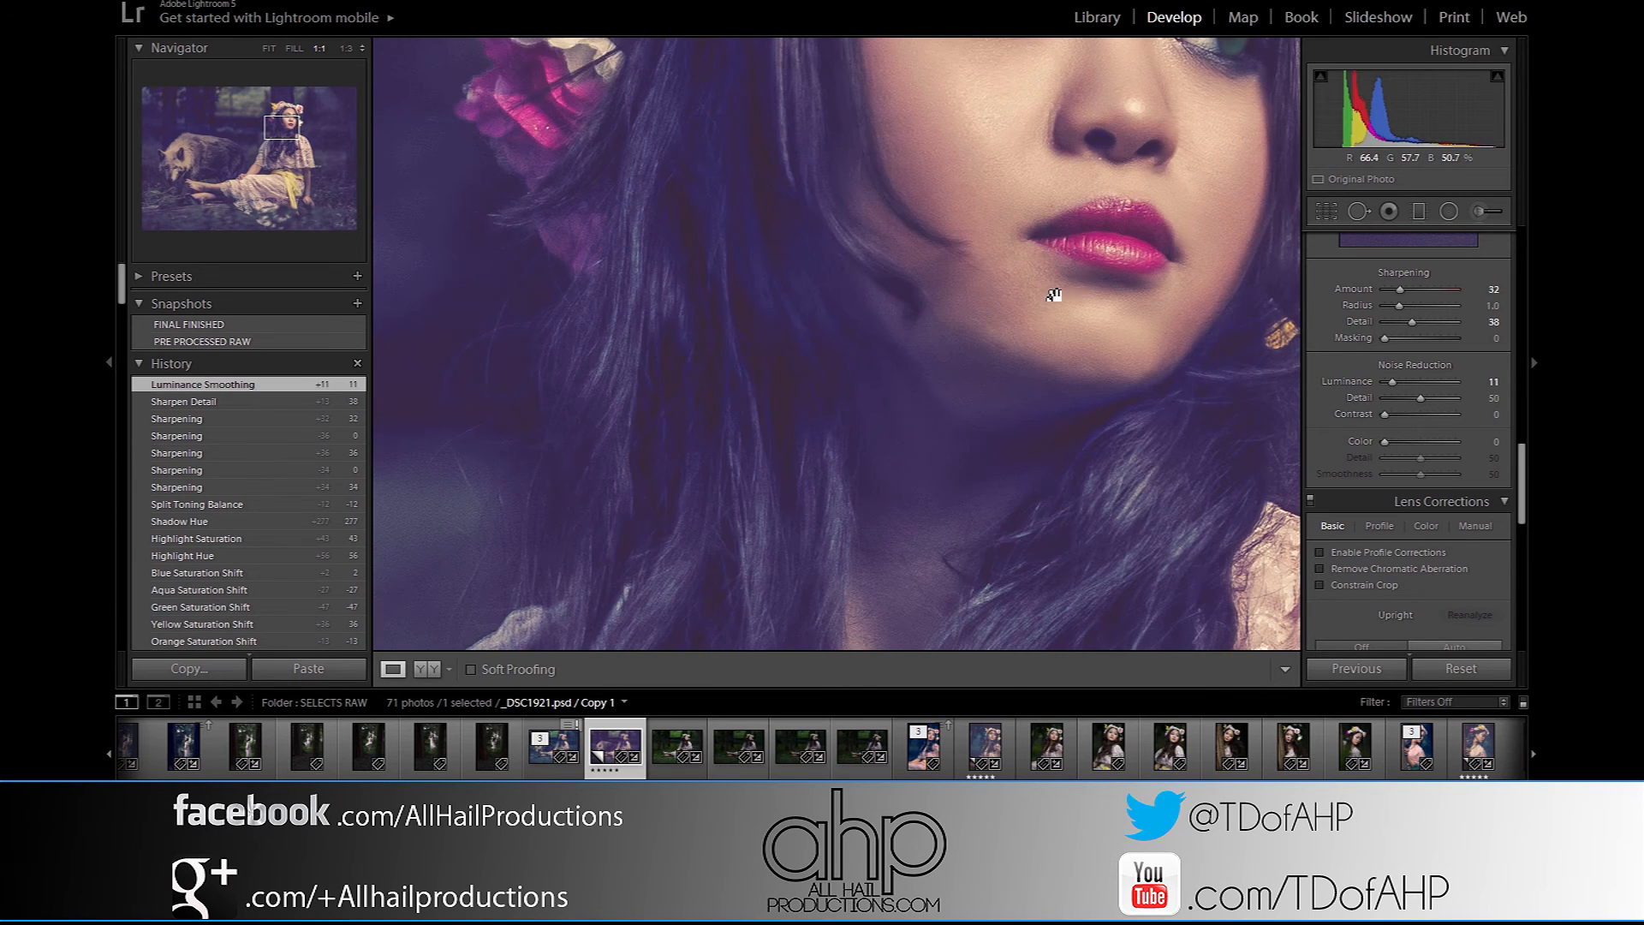
drag(1075, 308, 1024, 415)
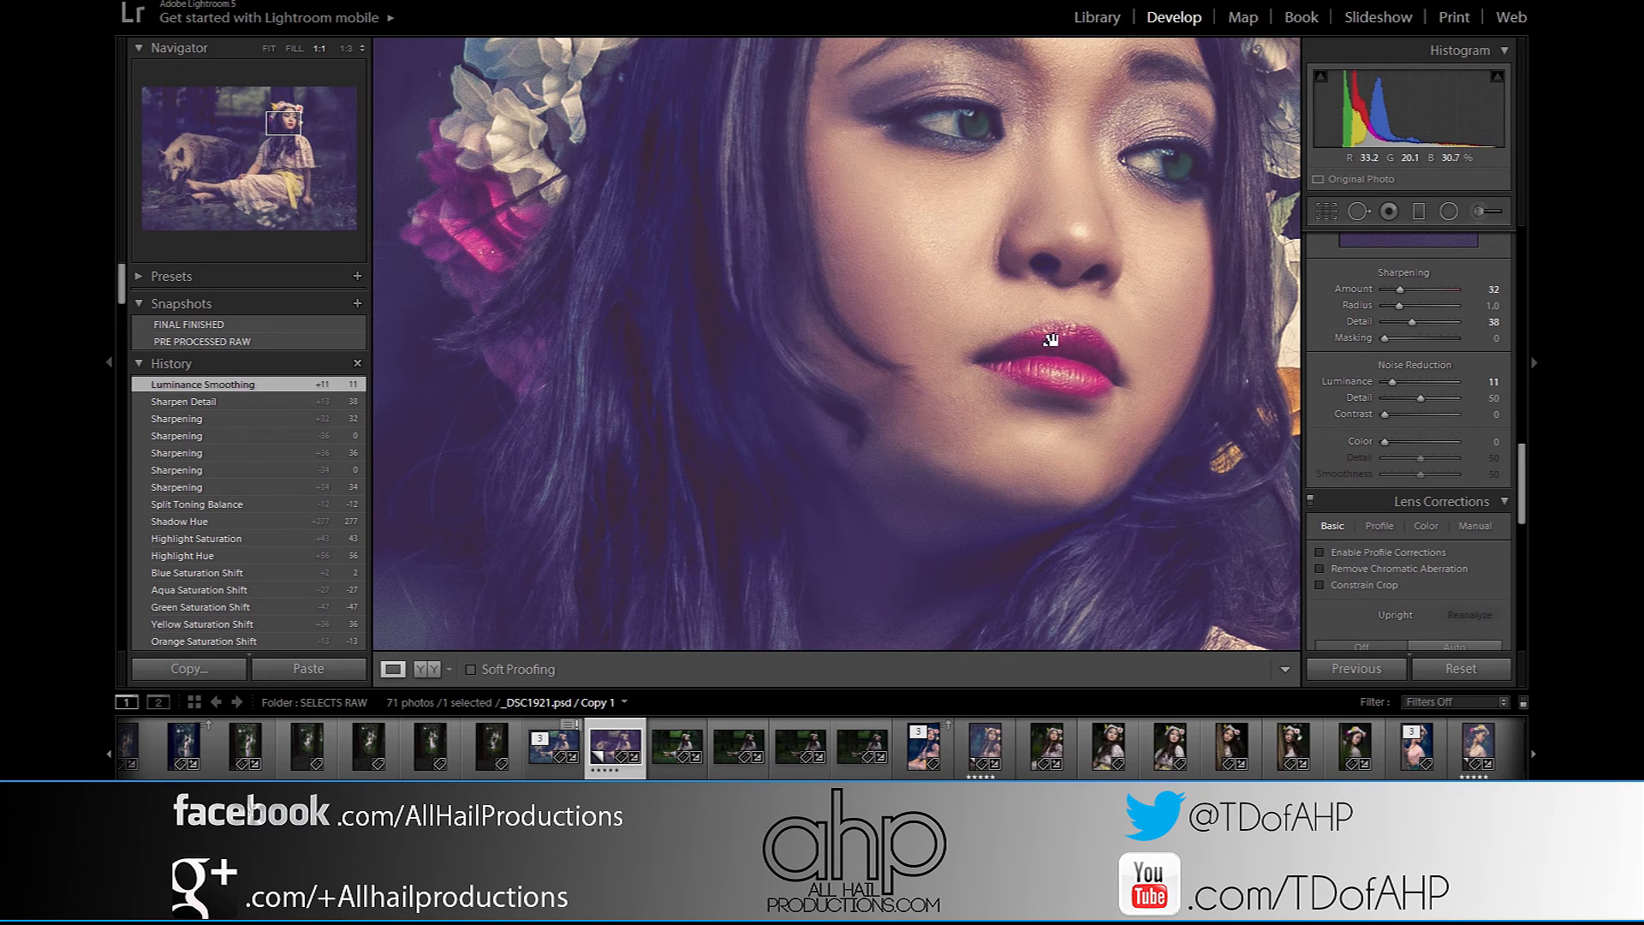
double_click(1379, 382)
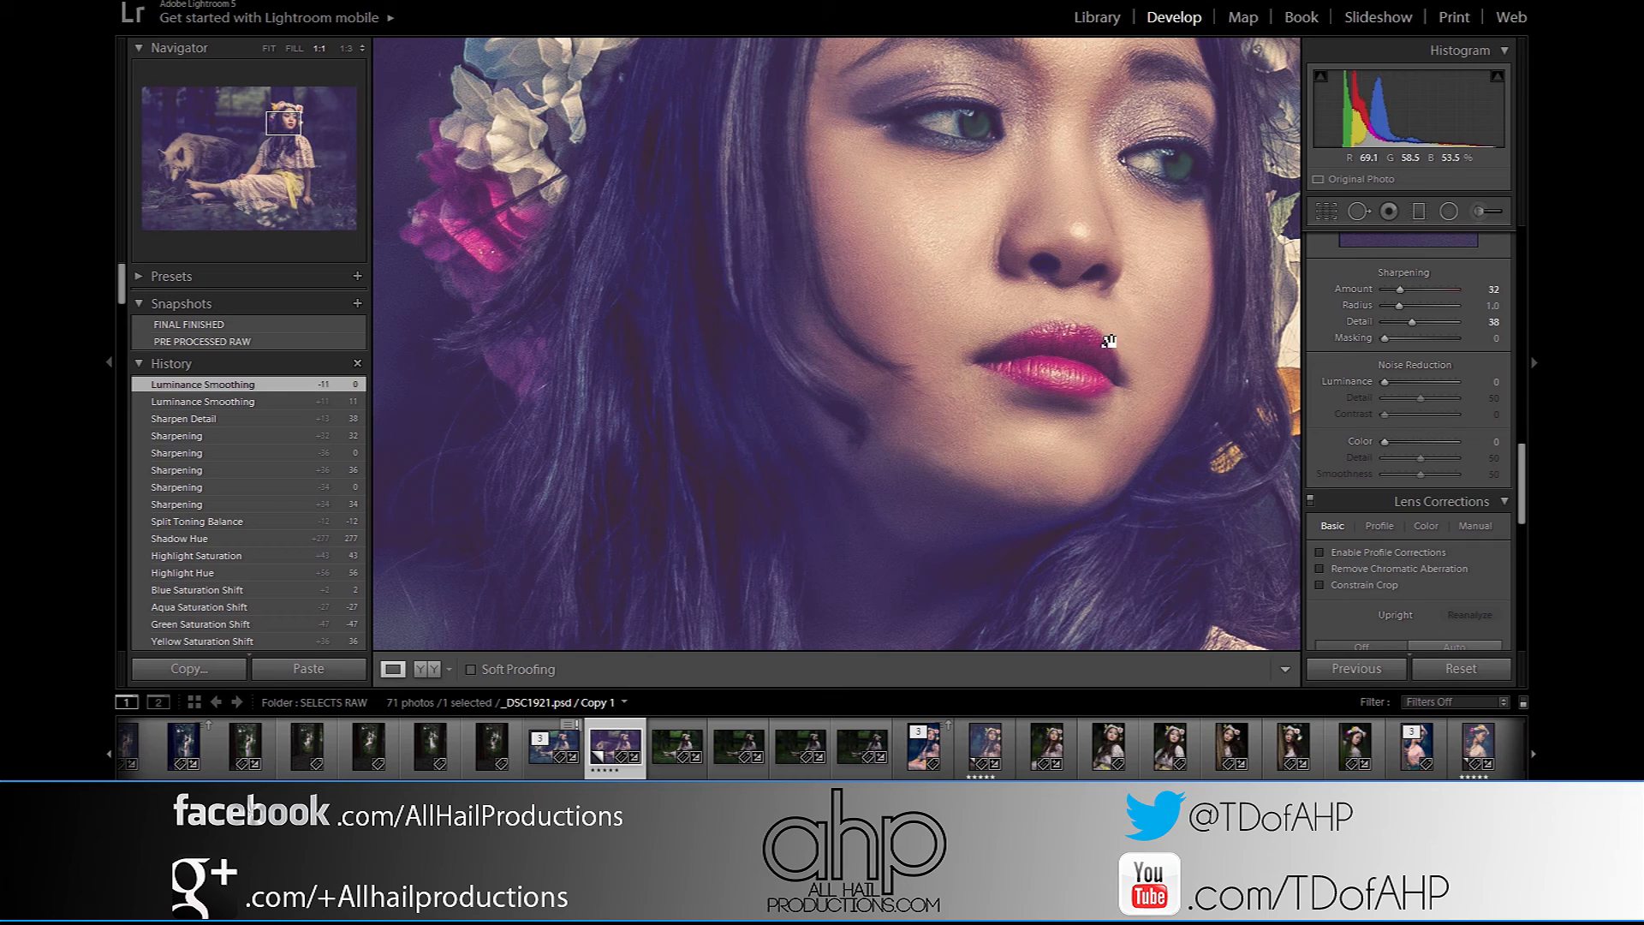
drag(1384, 381, 1393, 387)
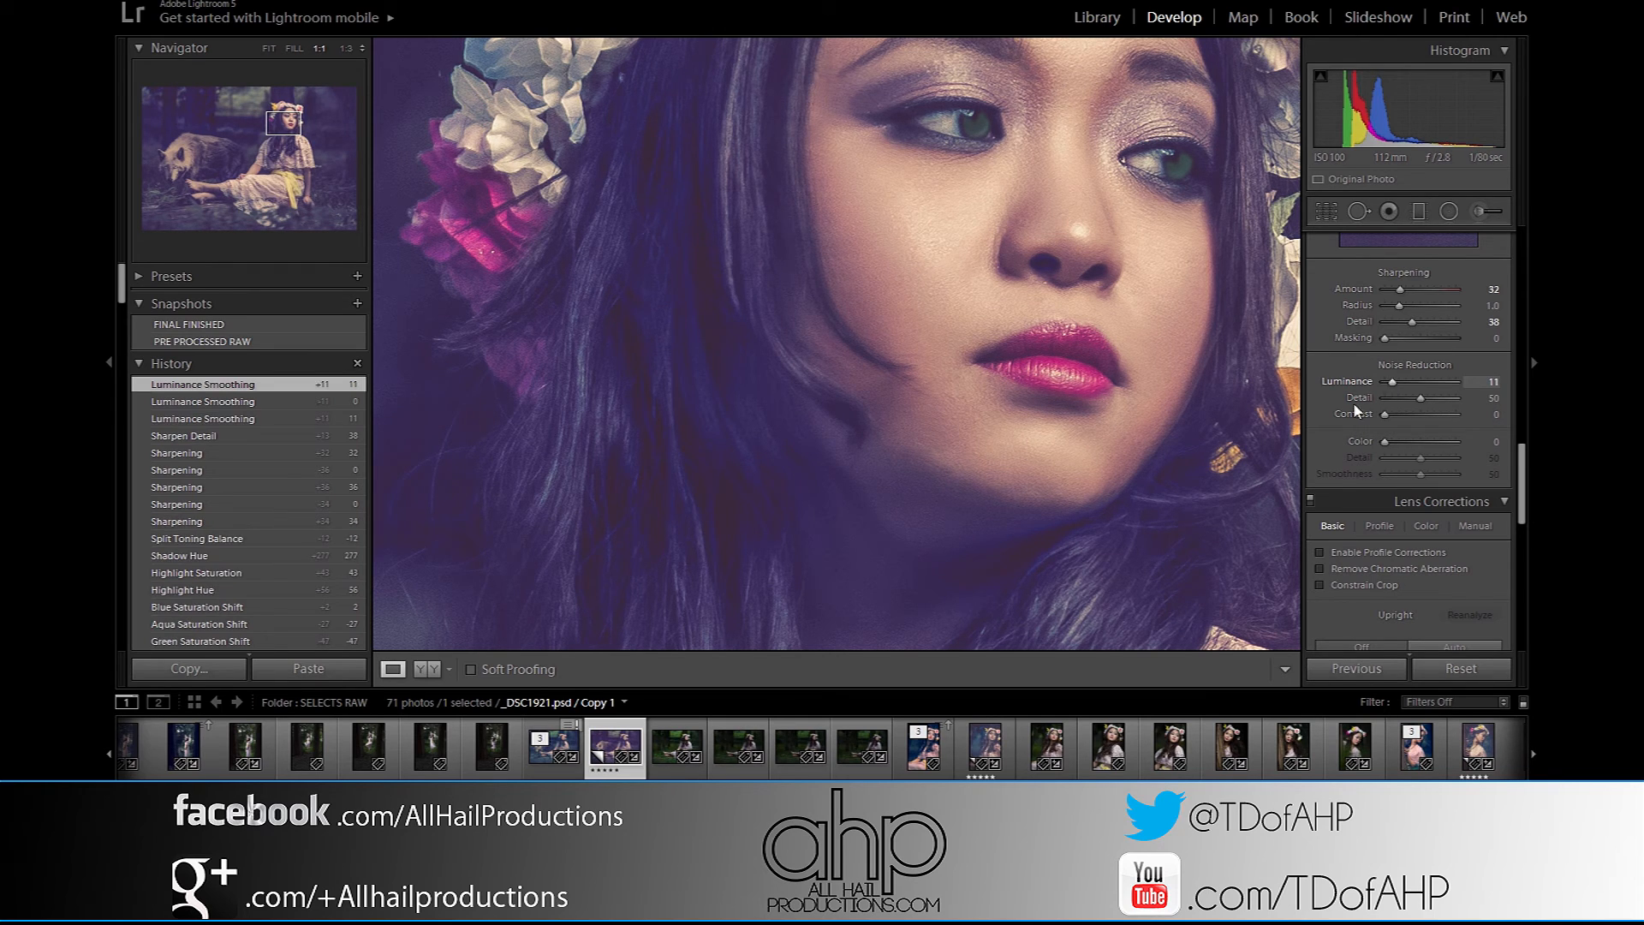
click(1026, 340)
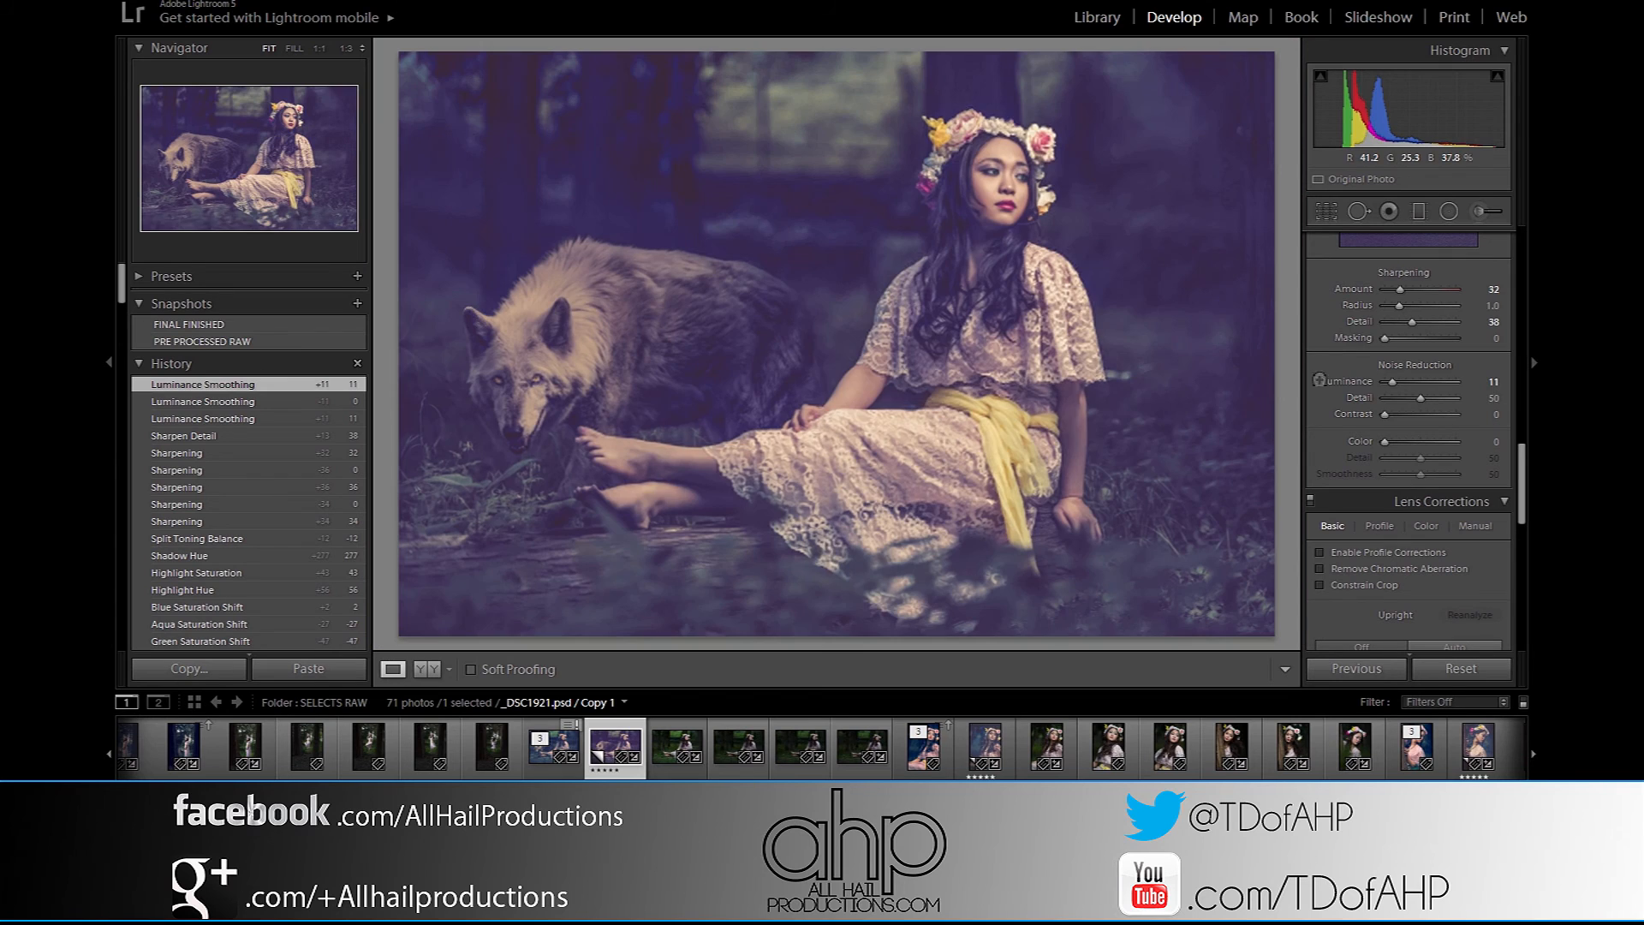
Add grain with an amount of 20 and a roughness of 36, and set the post-crop vignette amount to -14.
drag(1524, 458, 1529, 524)
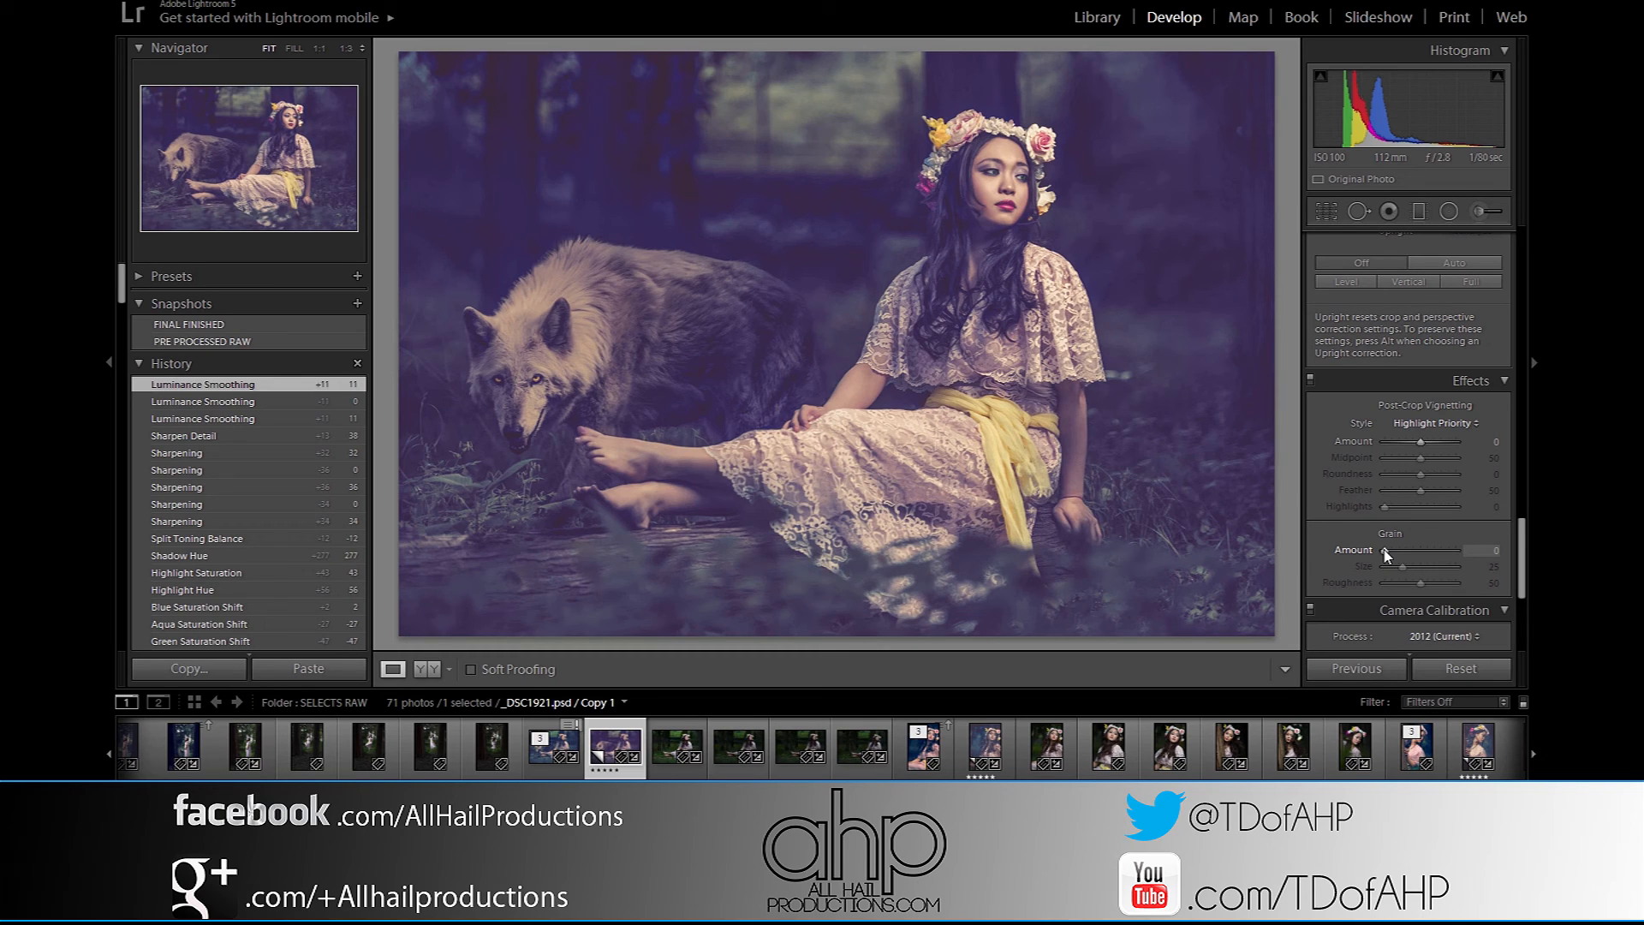
drag(1385, 548, 1399, 546)
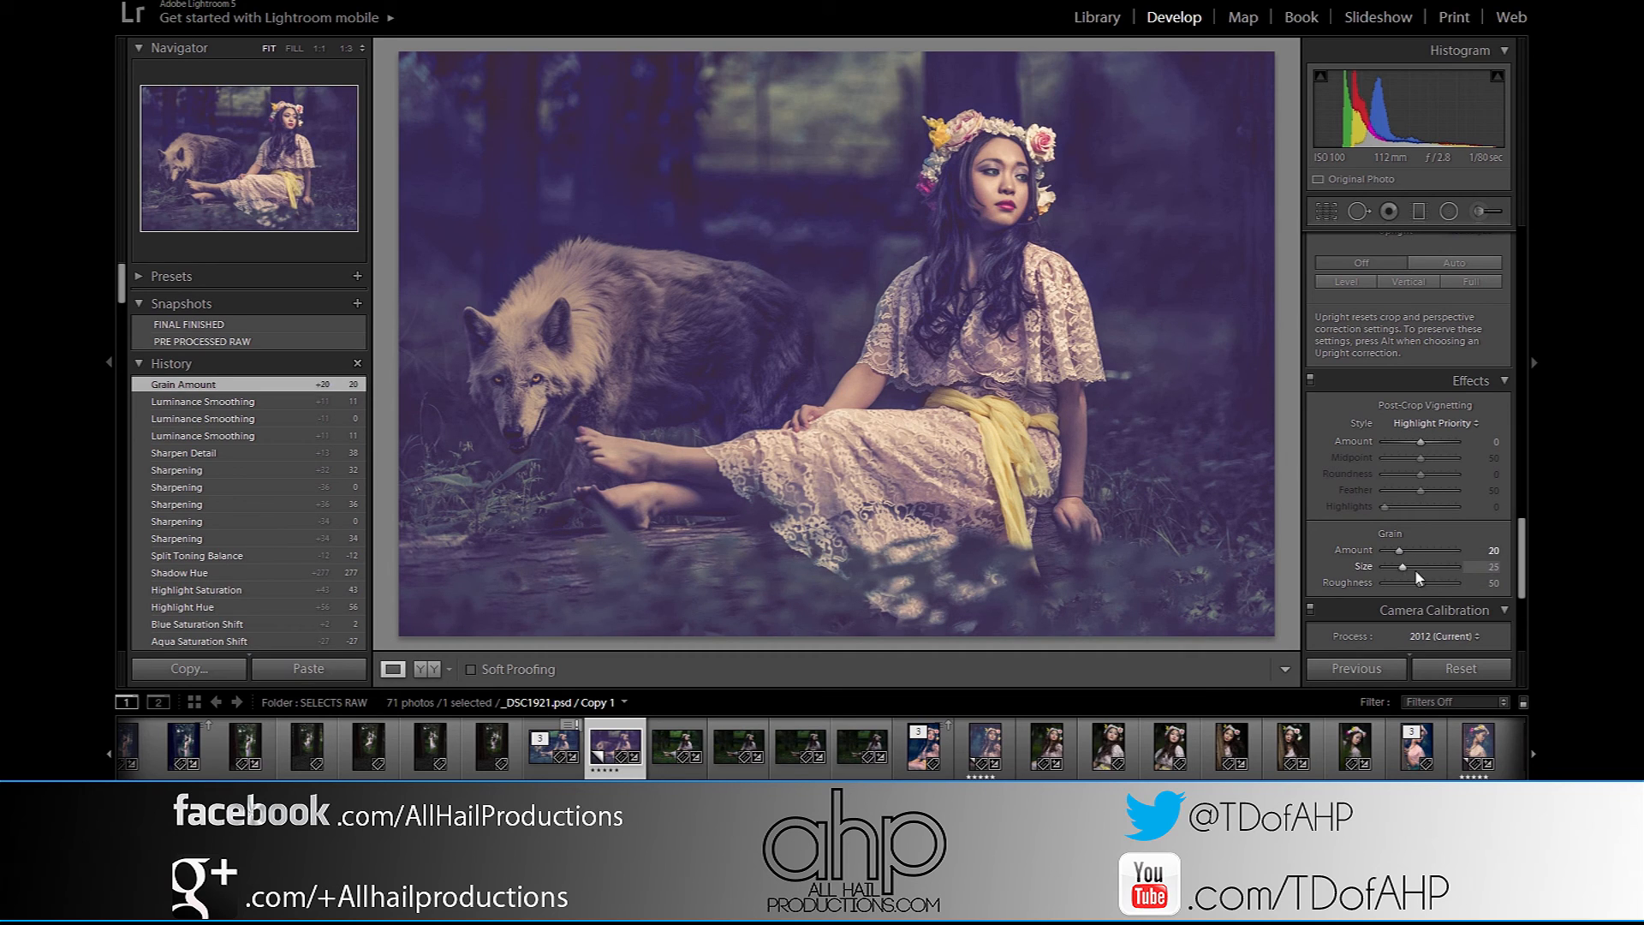
drag(1427, 585, 1412, 588)
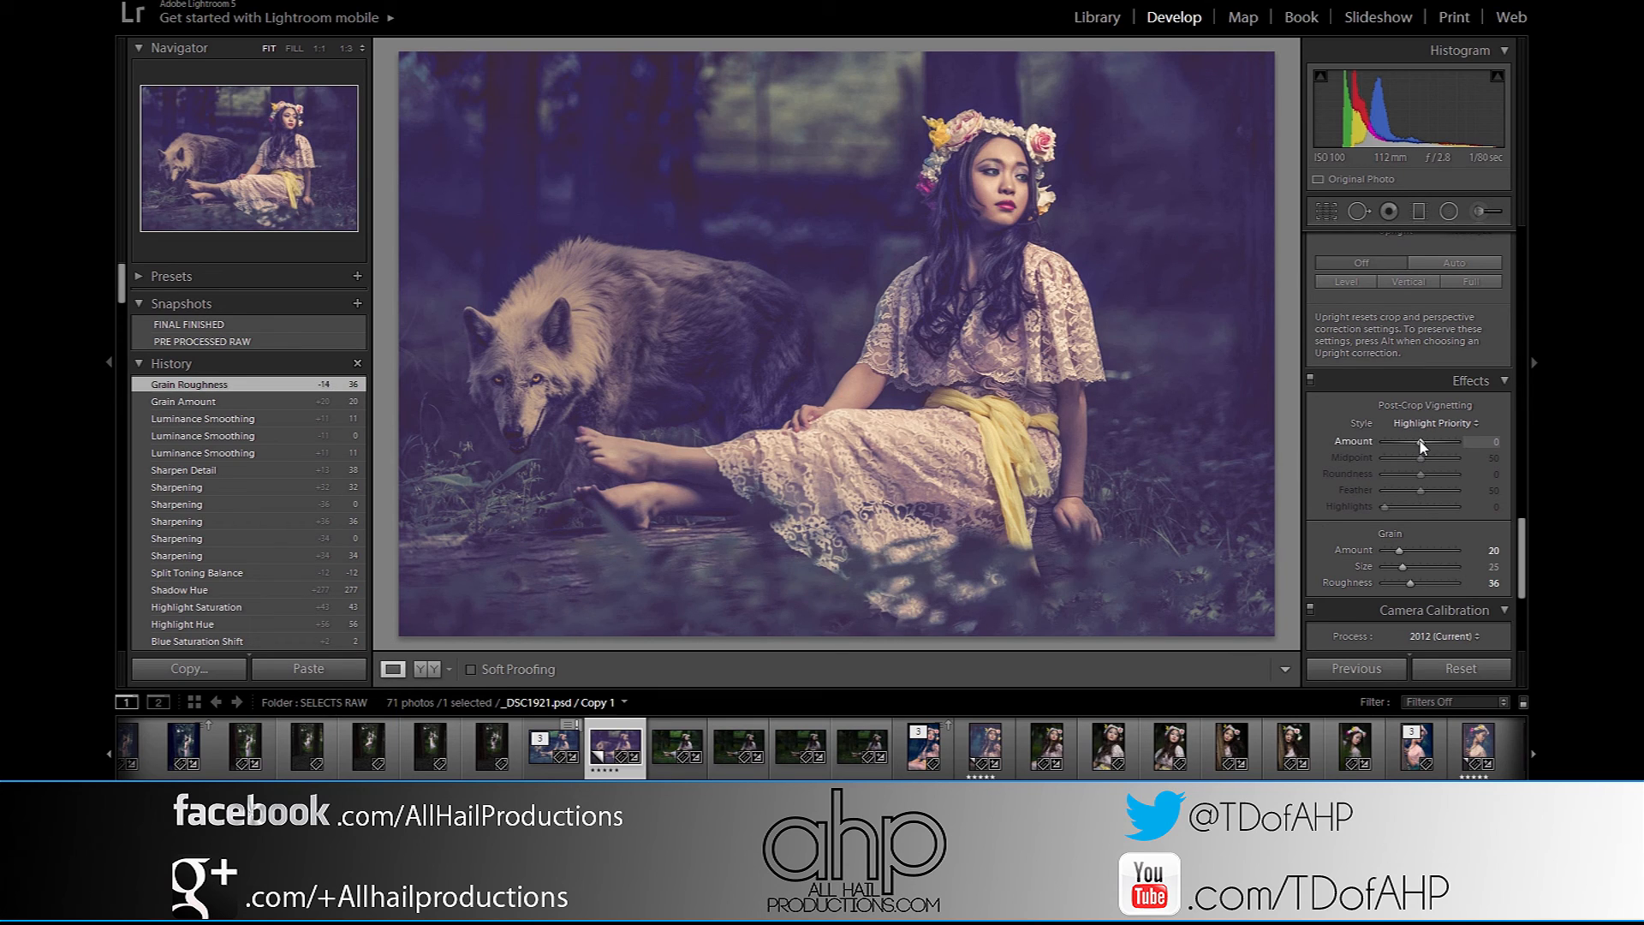
drag(1420, 443, 1417, 443)
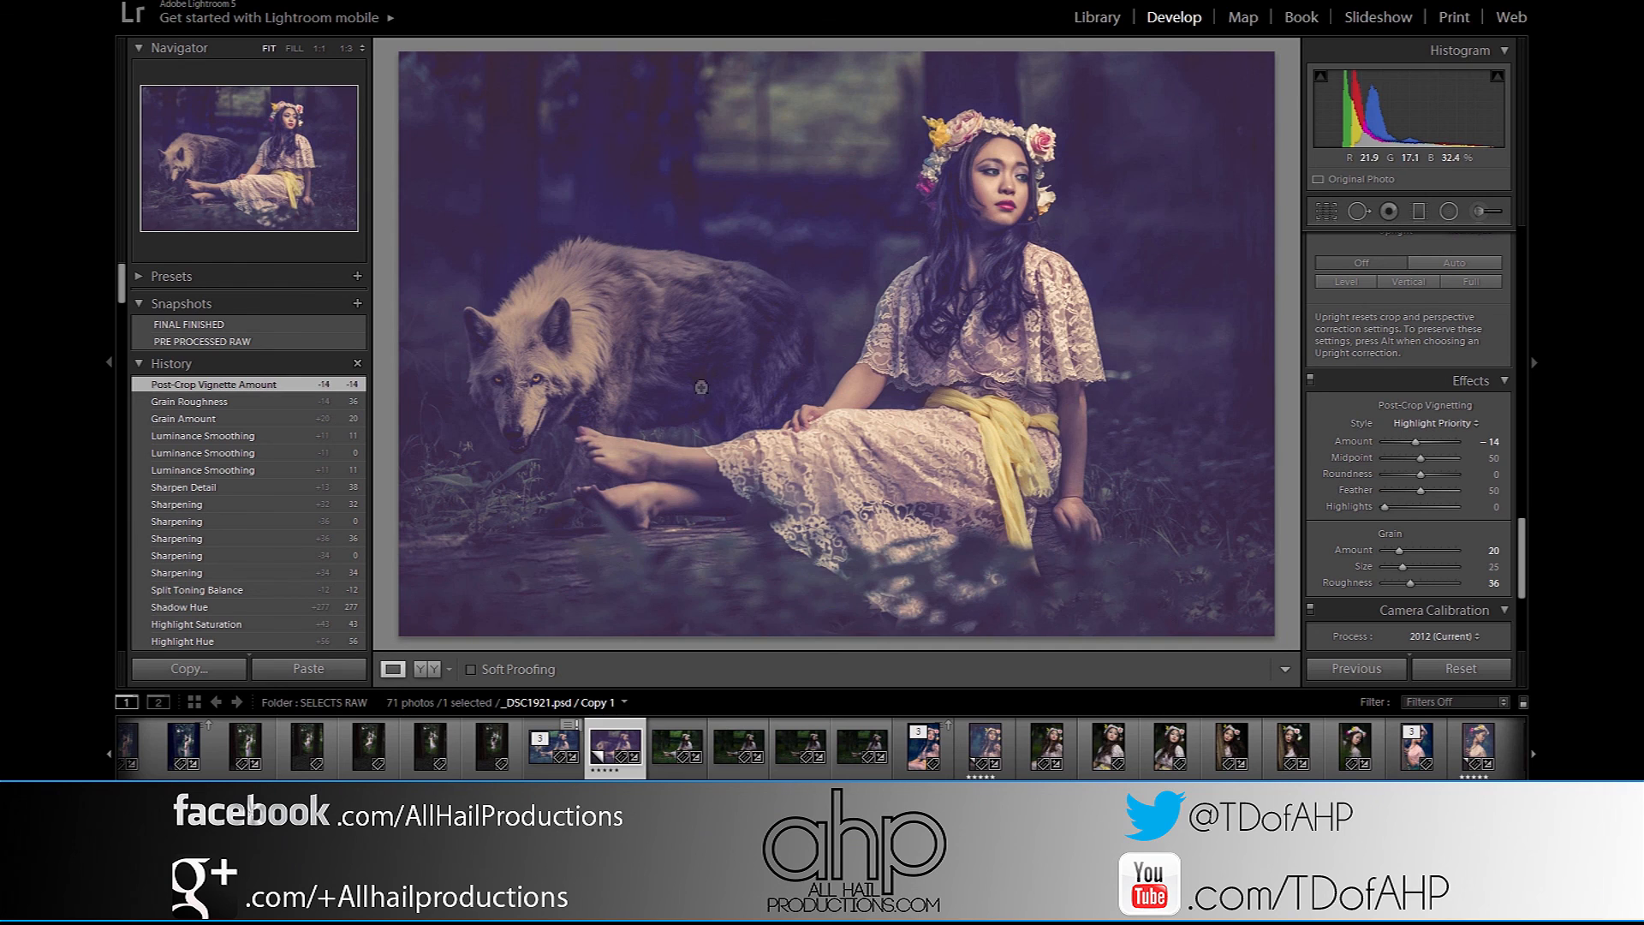
Examine the grain on the wolf's fur and the lace sleeve at 1:1, and on the woman's dress and face at 1:3.
click(651, 364)
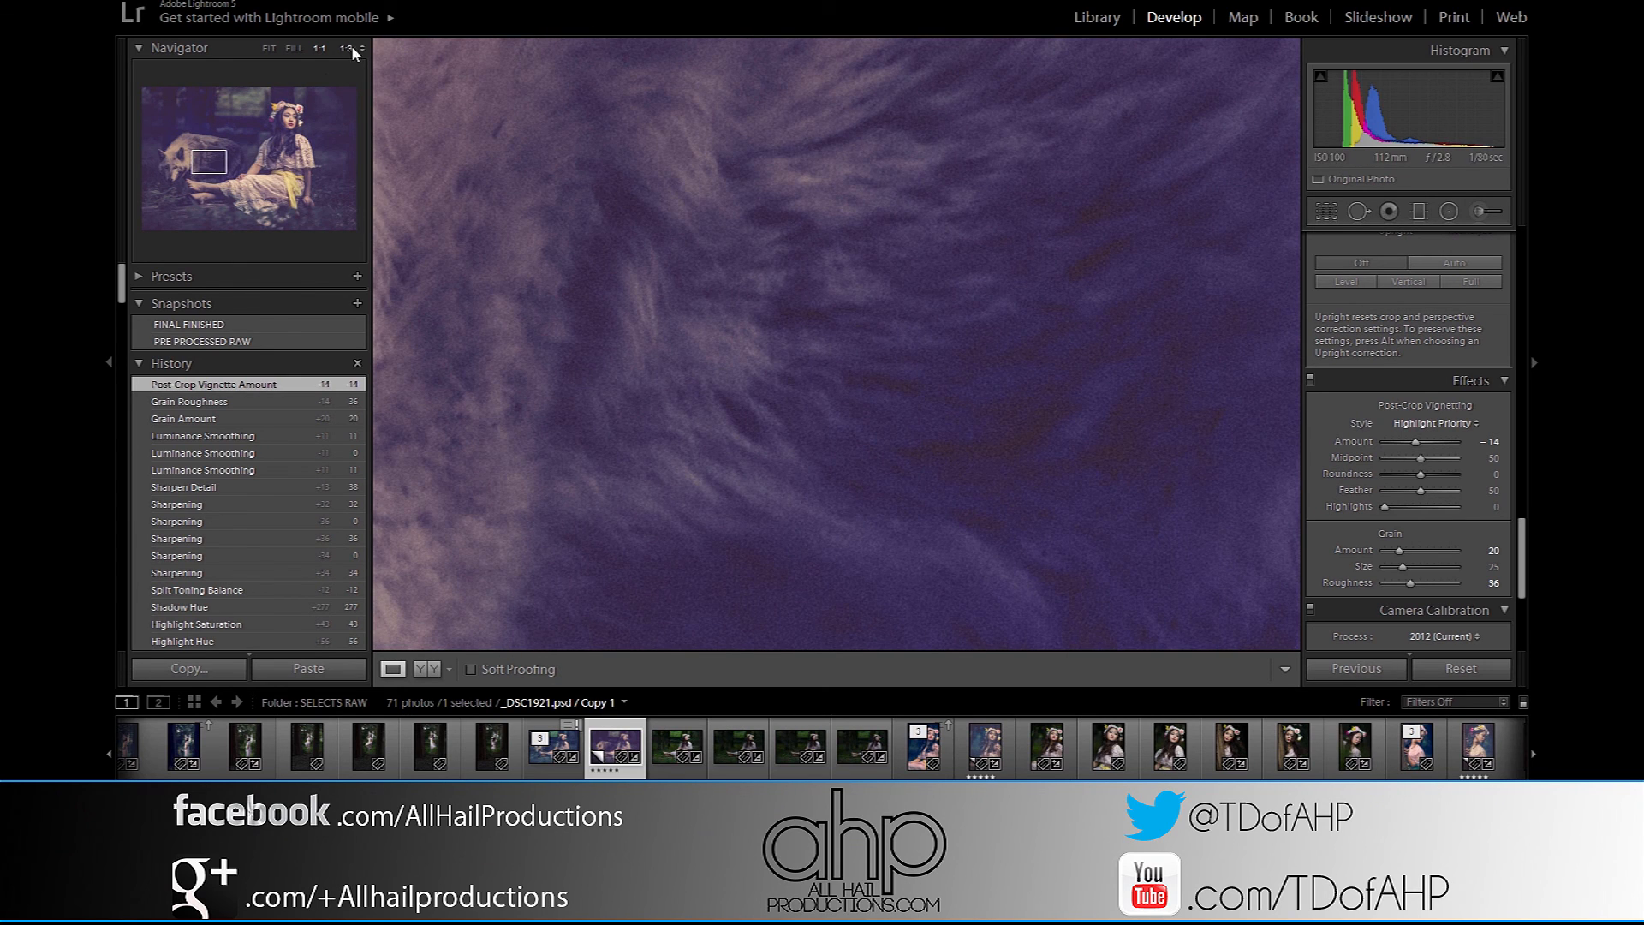
drag(670, 357, 466, 429)
drag(1127, 249, 364, 419)
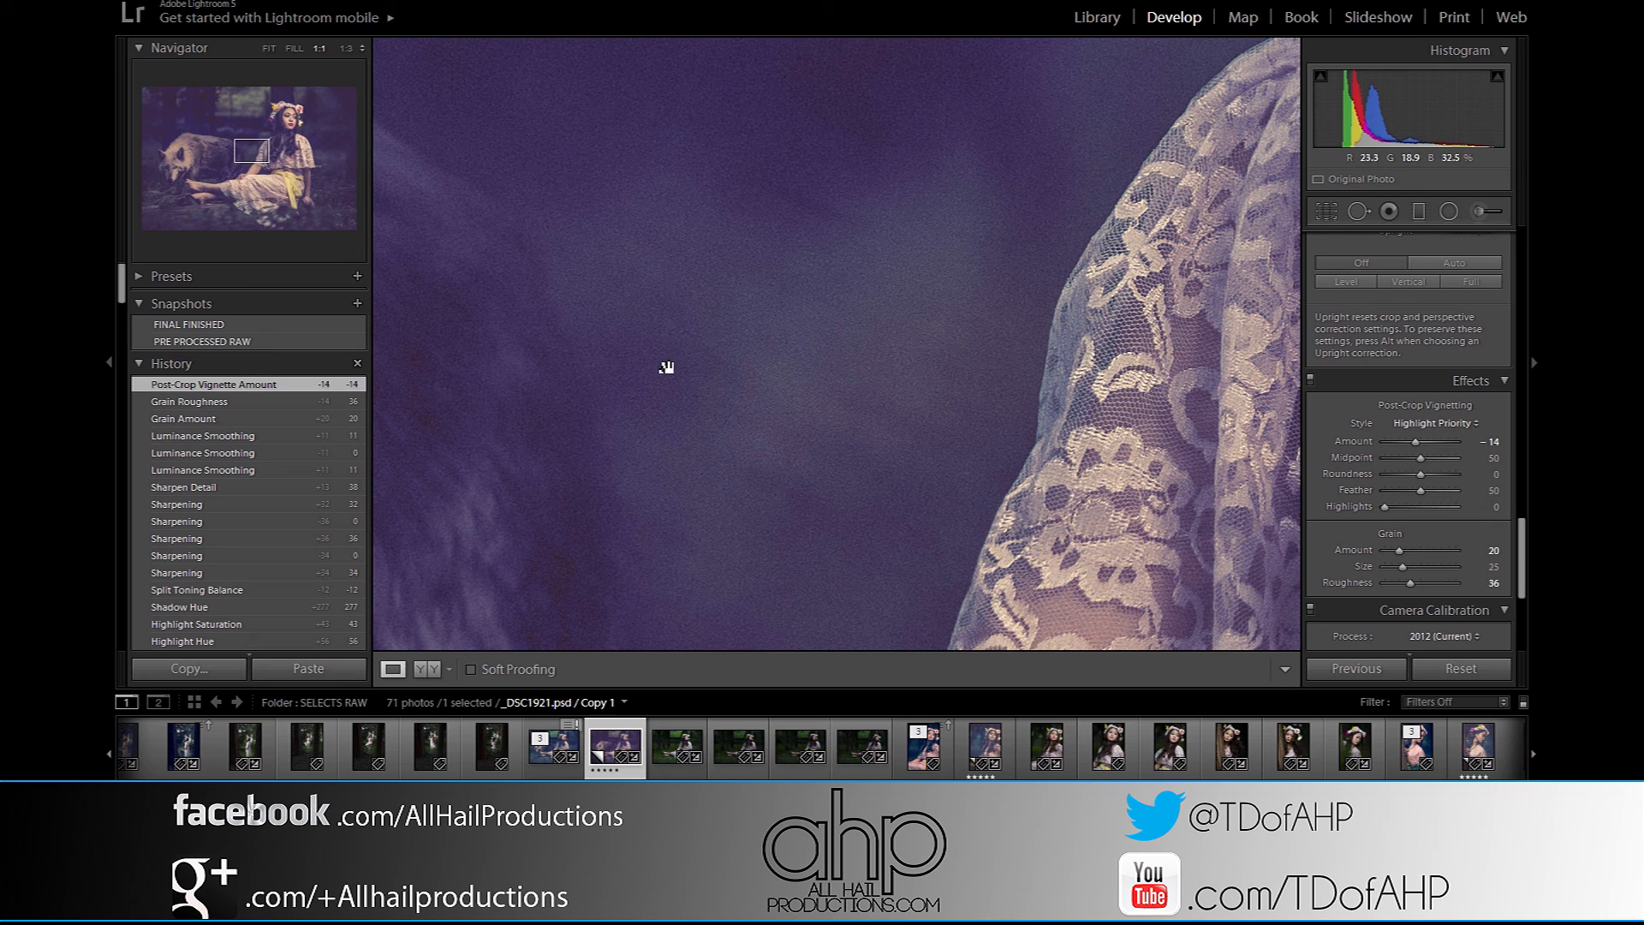
click(347, 49)
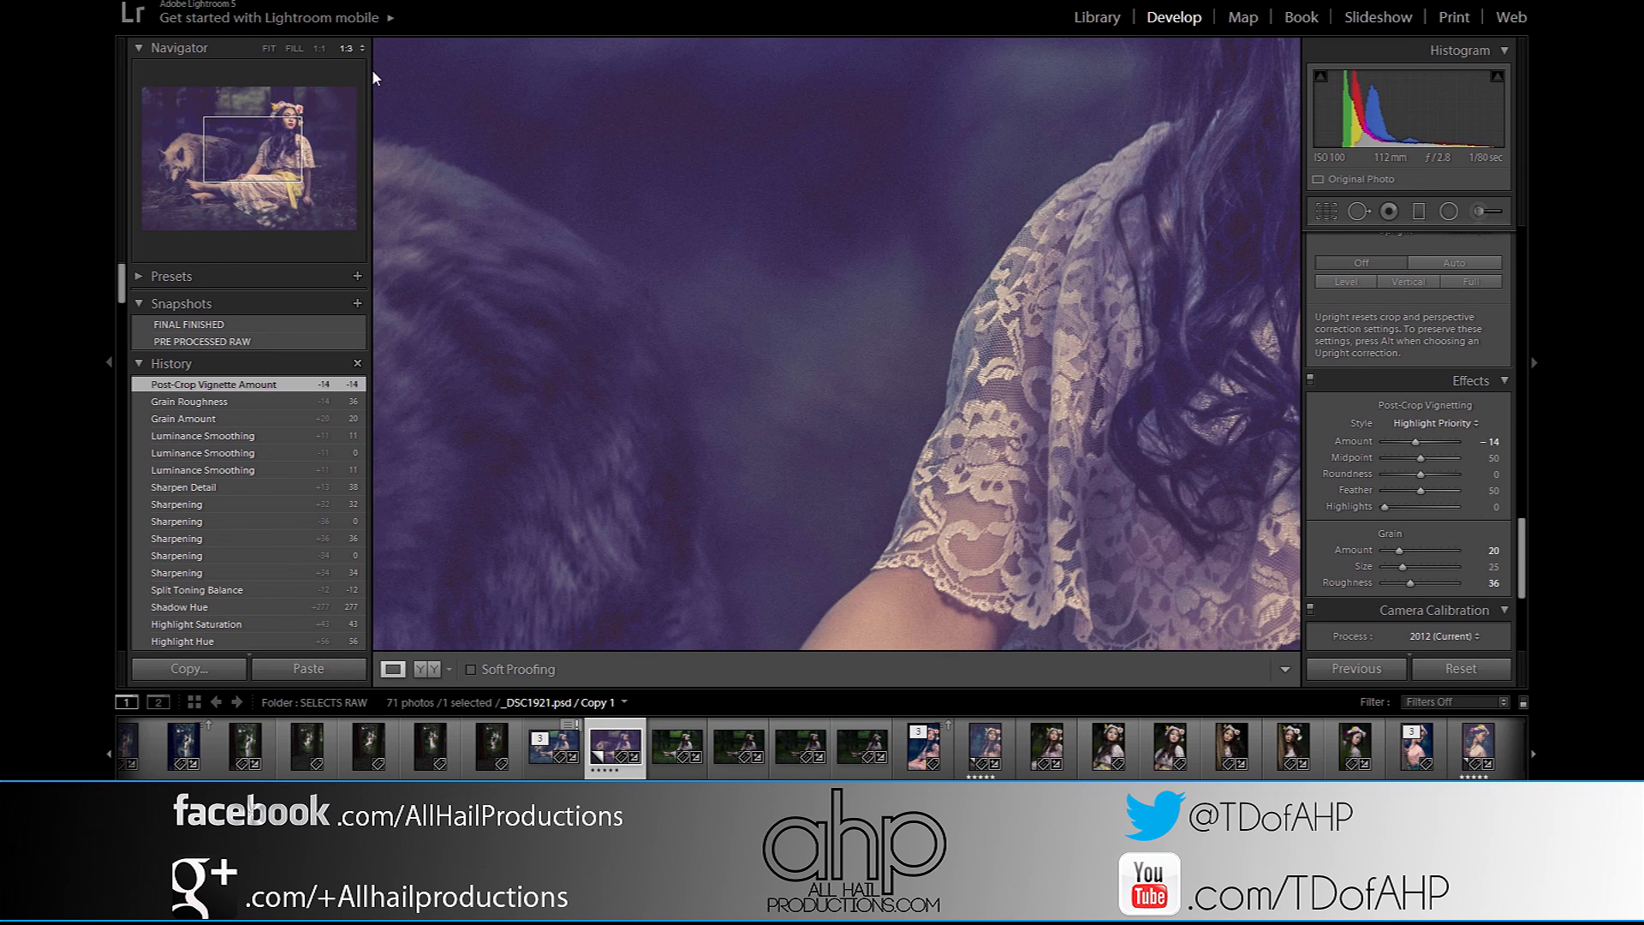
drag(726, 440, 742, 363)
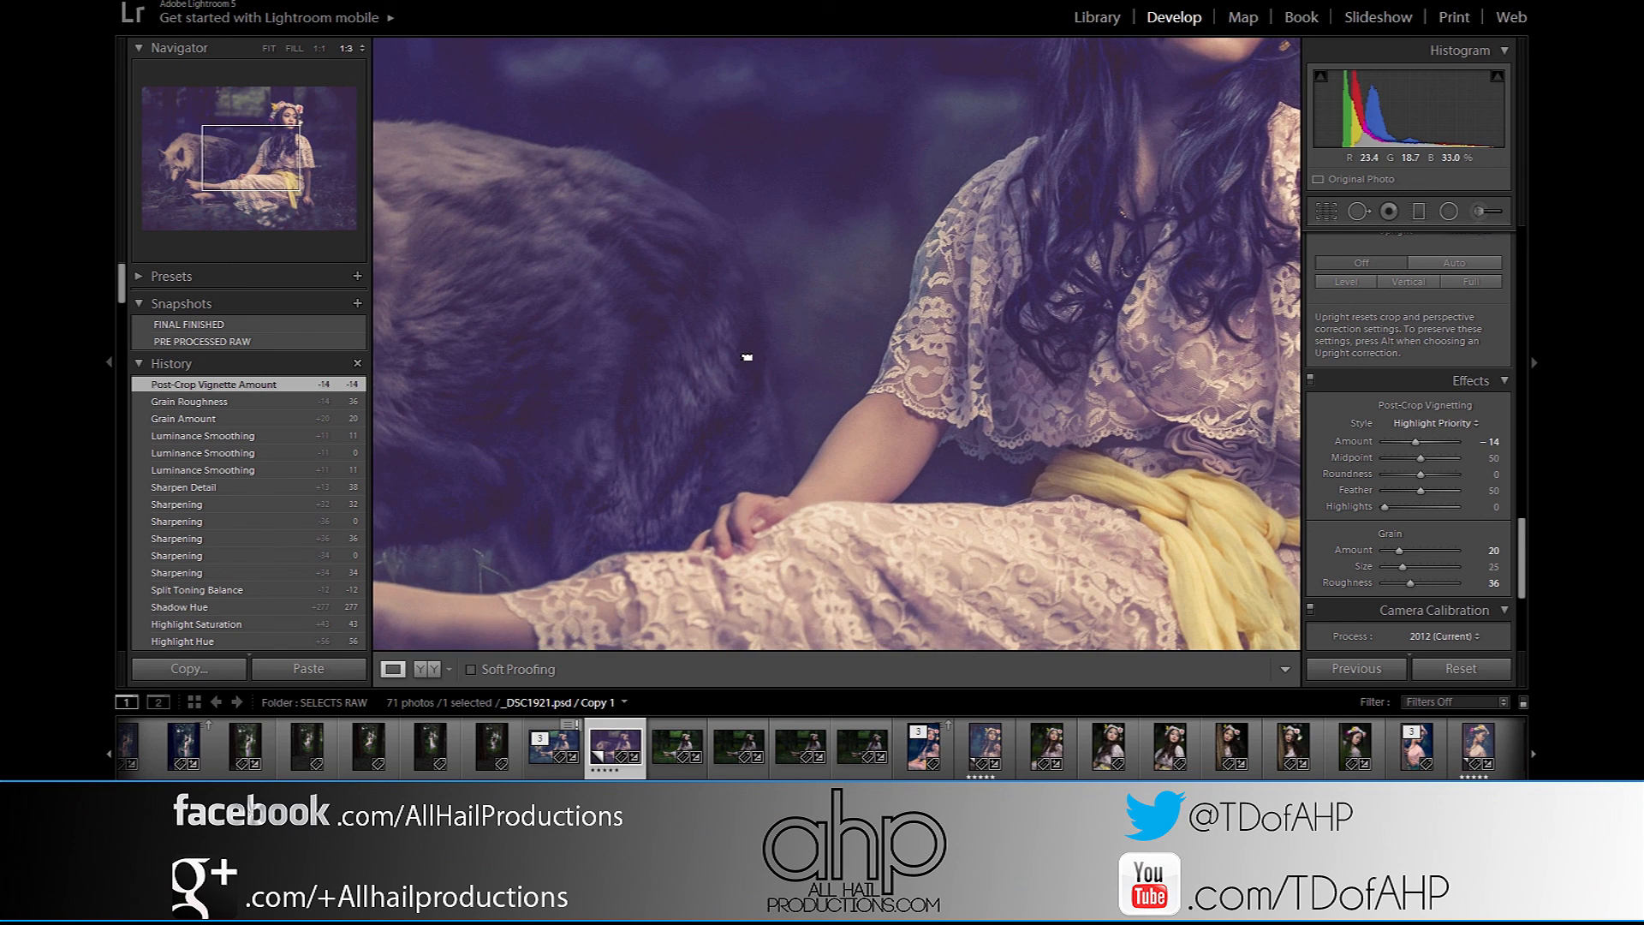
drag(1019, 352, 727, 449)
drag(824, 341, 792, 426)
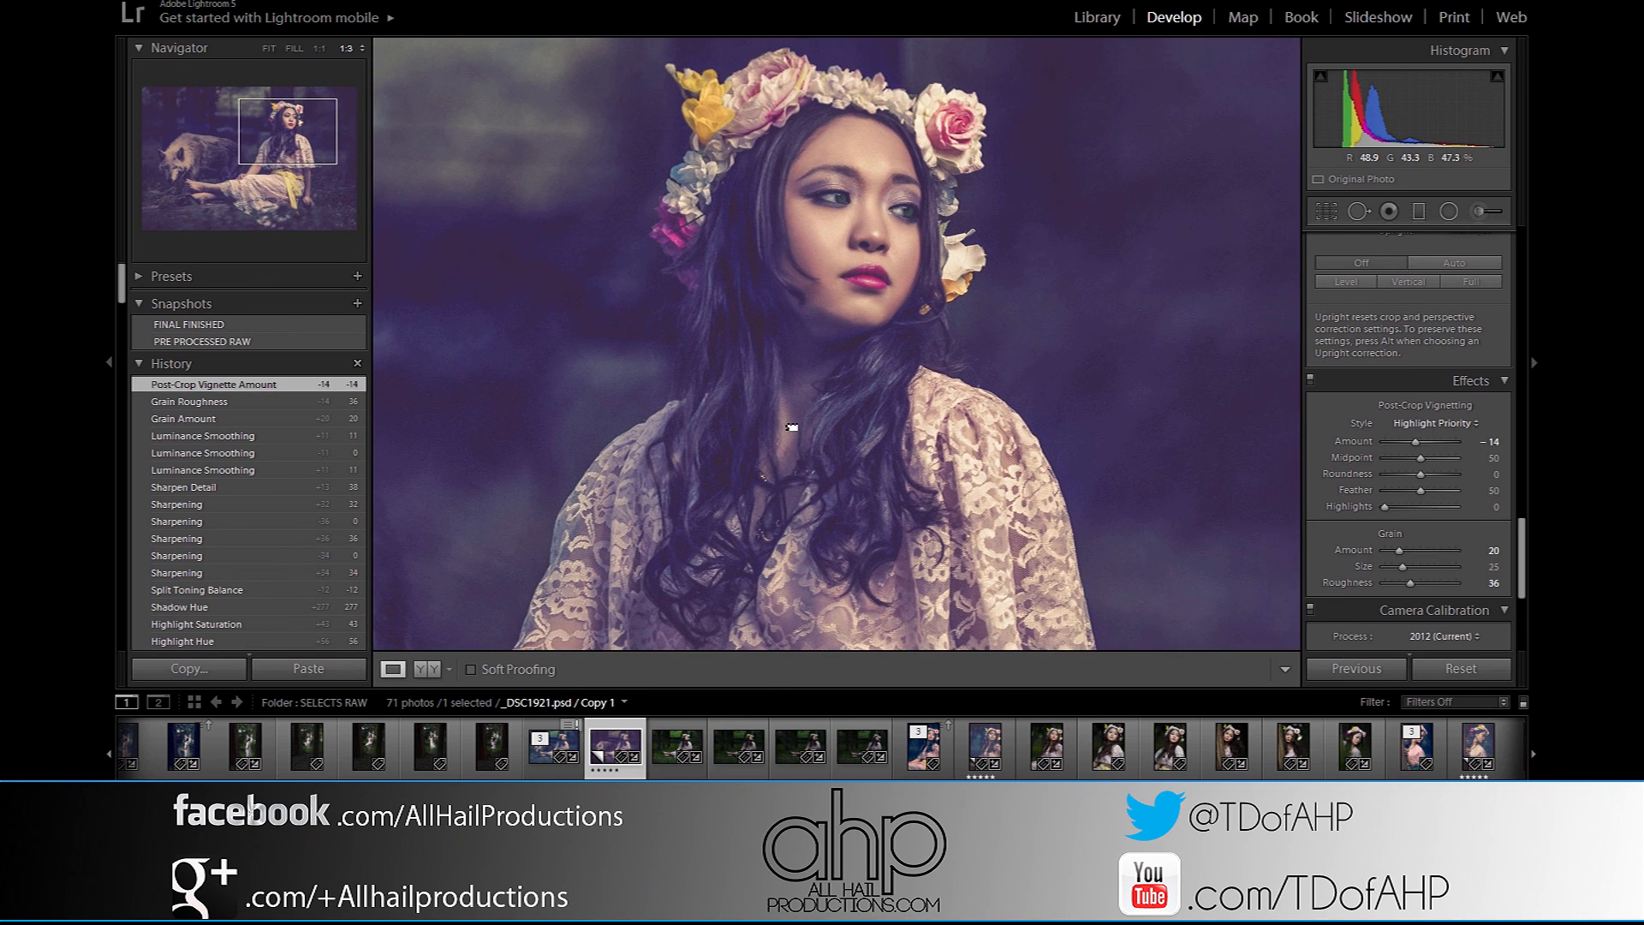
click(839, 437)
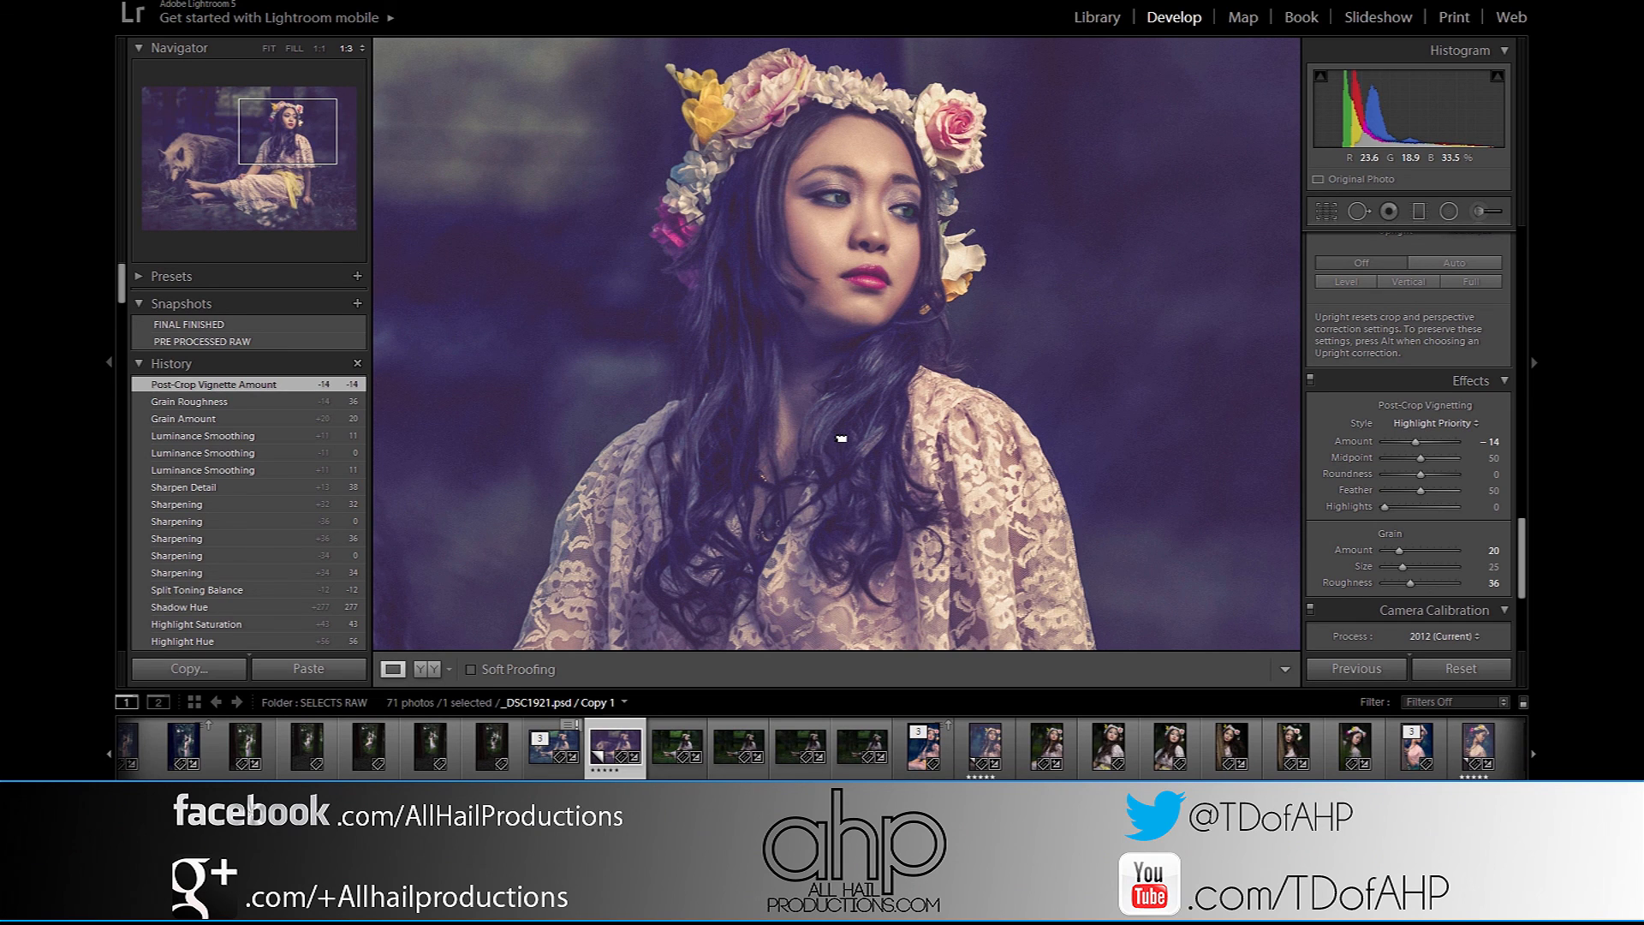